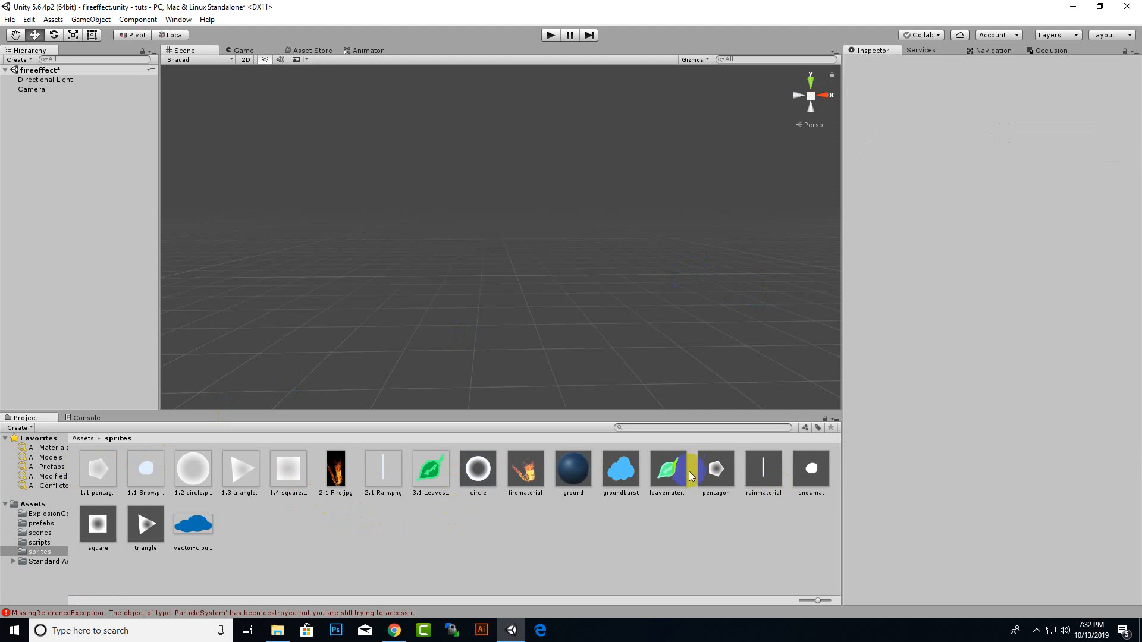
{"action": "left_click", "coordinate": [715, 469]}
{"action": "left_click", "coordinate": [146, 523]}
{"action": "left_click", "coordinate": [106, 535]}
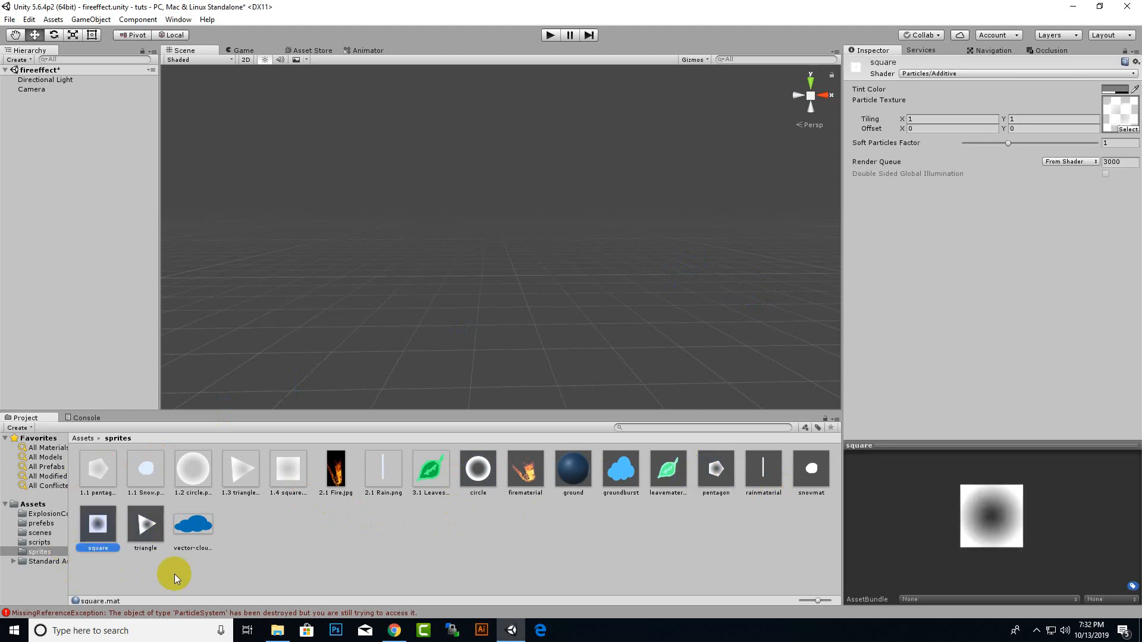
{"action": "left_click", "coordinate": [215, 586]}
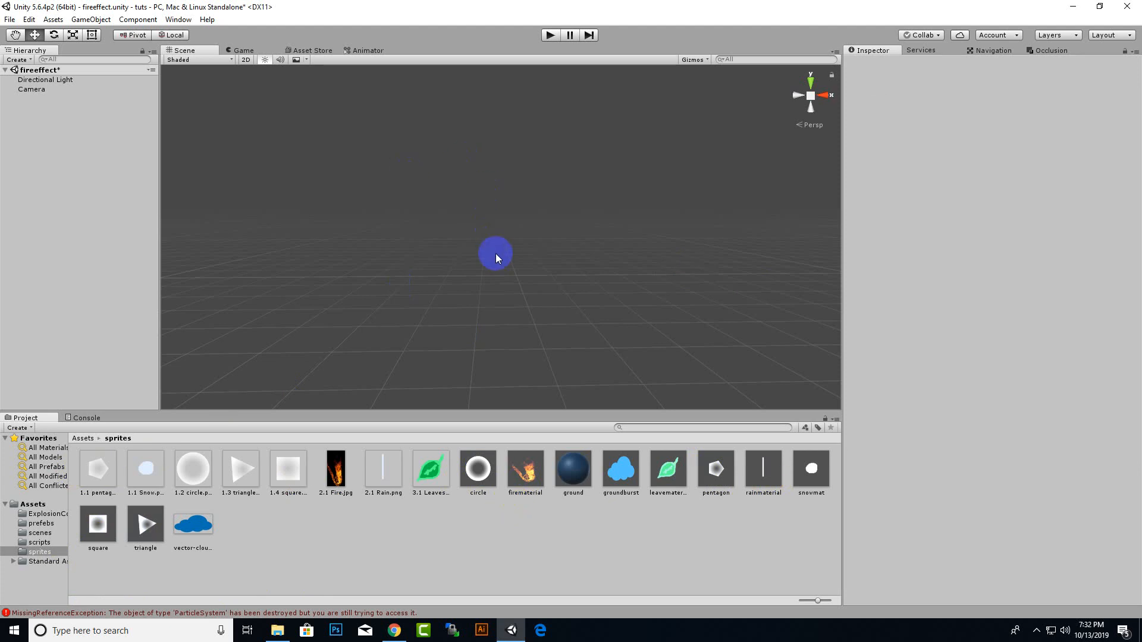
Add a new Particle System object to the fireeffect scene
{"action": "middle_click_drag", "start_coordinate": [447, 340], "coordinate": [446, 341]}
{"action": "right_click", "coordinate": [27, 110]}
{"action": "left_click", "coordinate": [98, 299]}
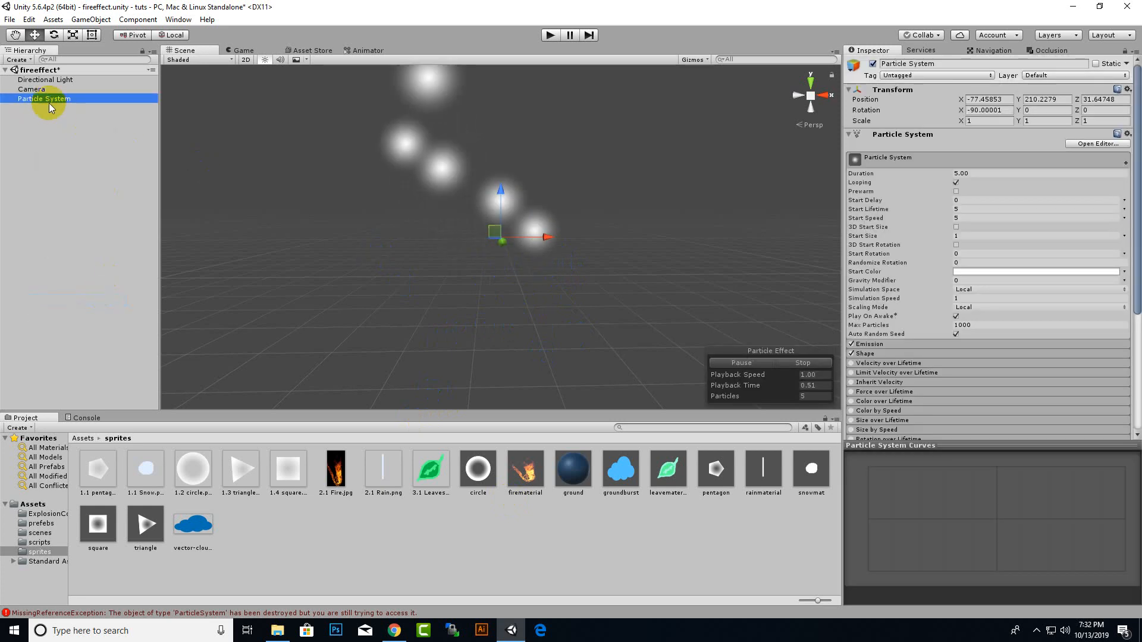
Rename the new particle system as arcadeexplosion
{"action": "right_click", "coordinate": [49, 104]}
{"action": "left_click", "coordinate": [23, 133]}
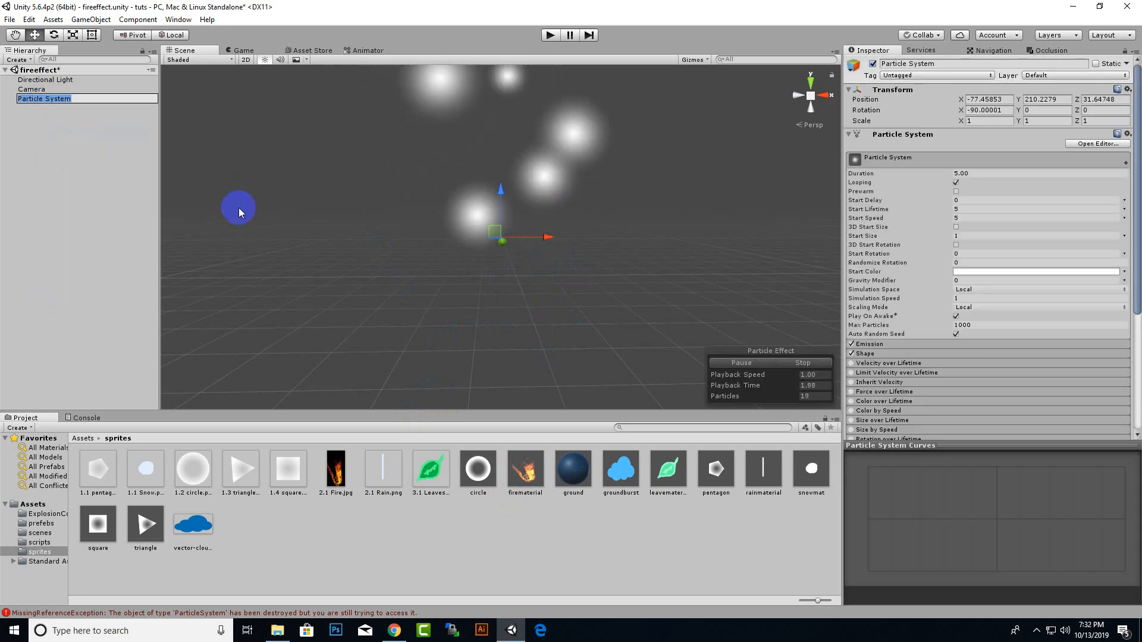
{"action": "type", "text": "arcad"}
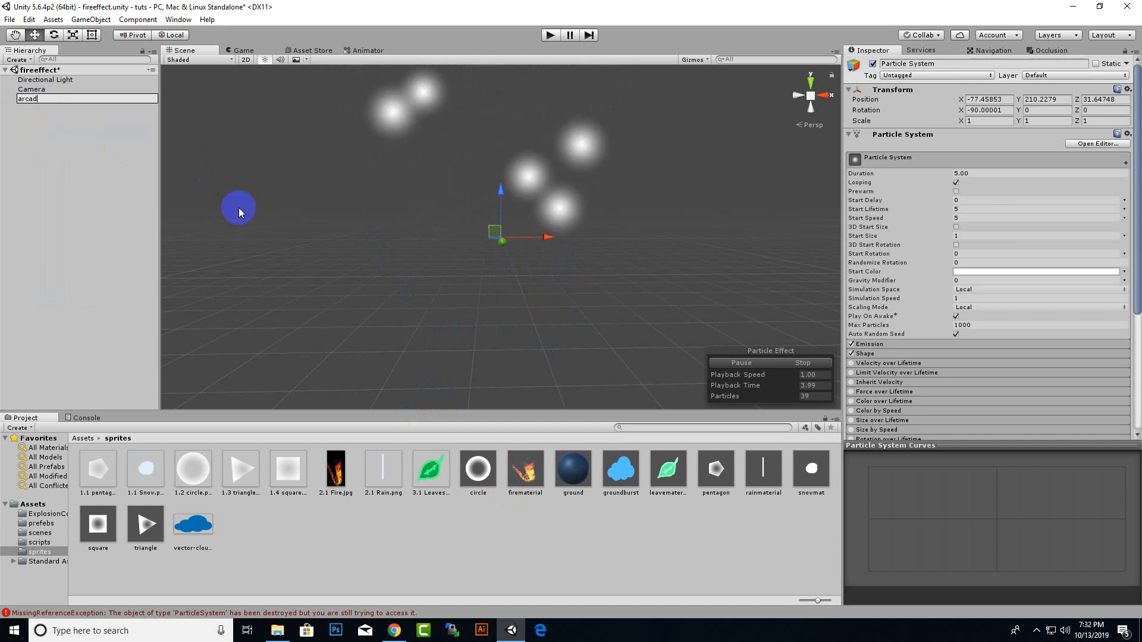
{"action": "type", "text": "eexplo"}
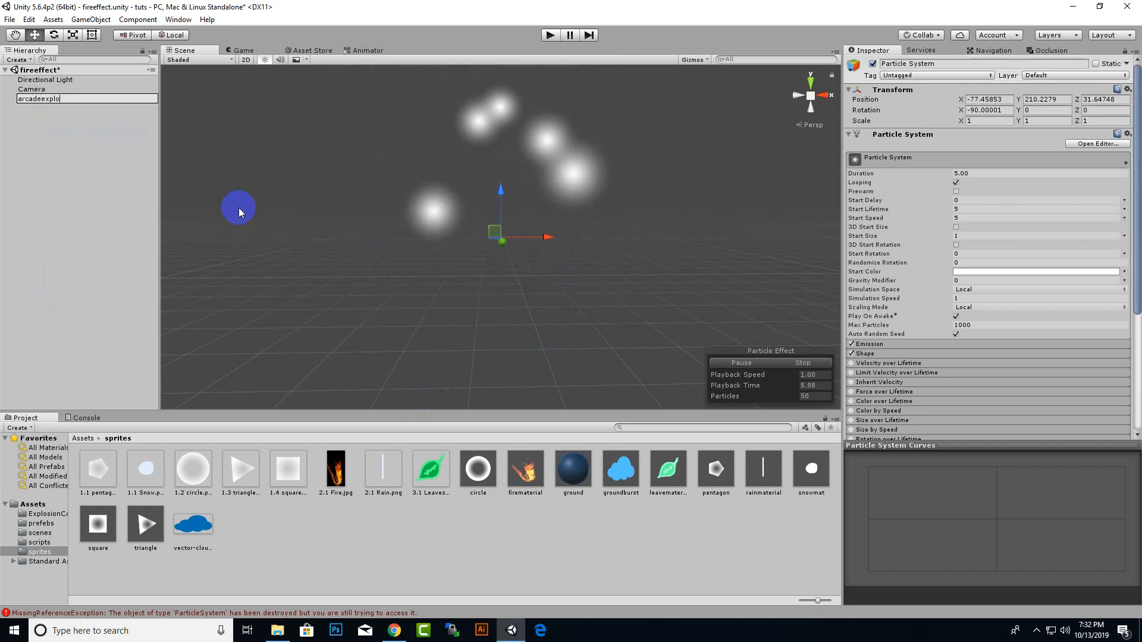
{"action": "type", "text": "sion"}
{"action": "key", "text": "Return"}
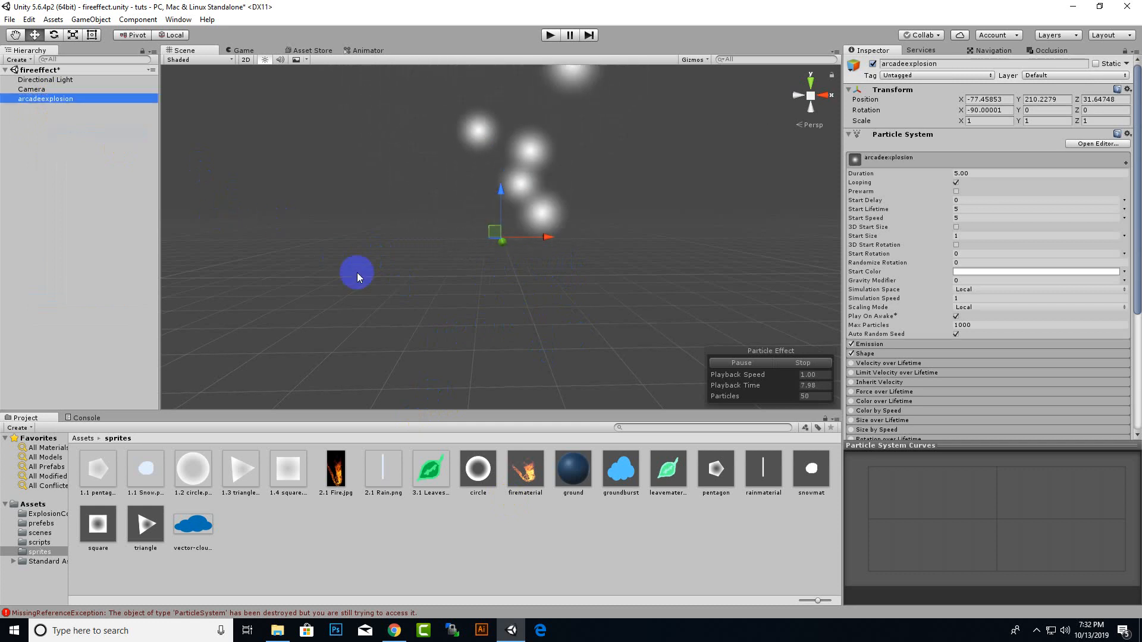
Set Max Particles of the arcadeexplosion particle system to 1
{"action": "middle_click_drag", "start_coordinate": [519, 170], "coordinate": [549, 260]}
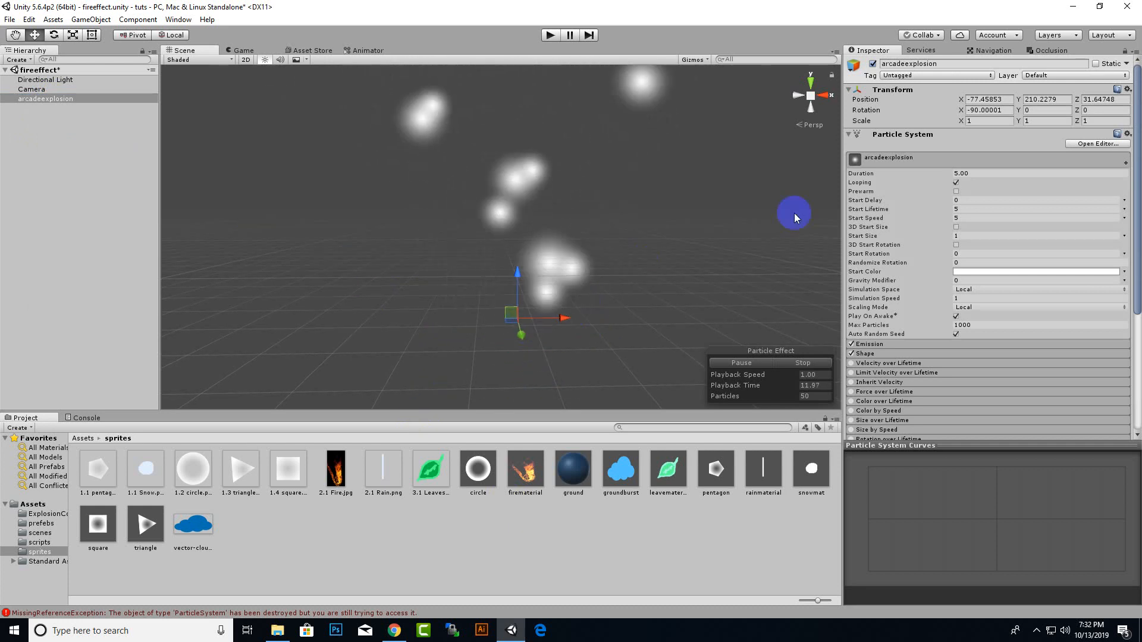
{"action": "left_click", "coordinate": [982, 209]}
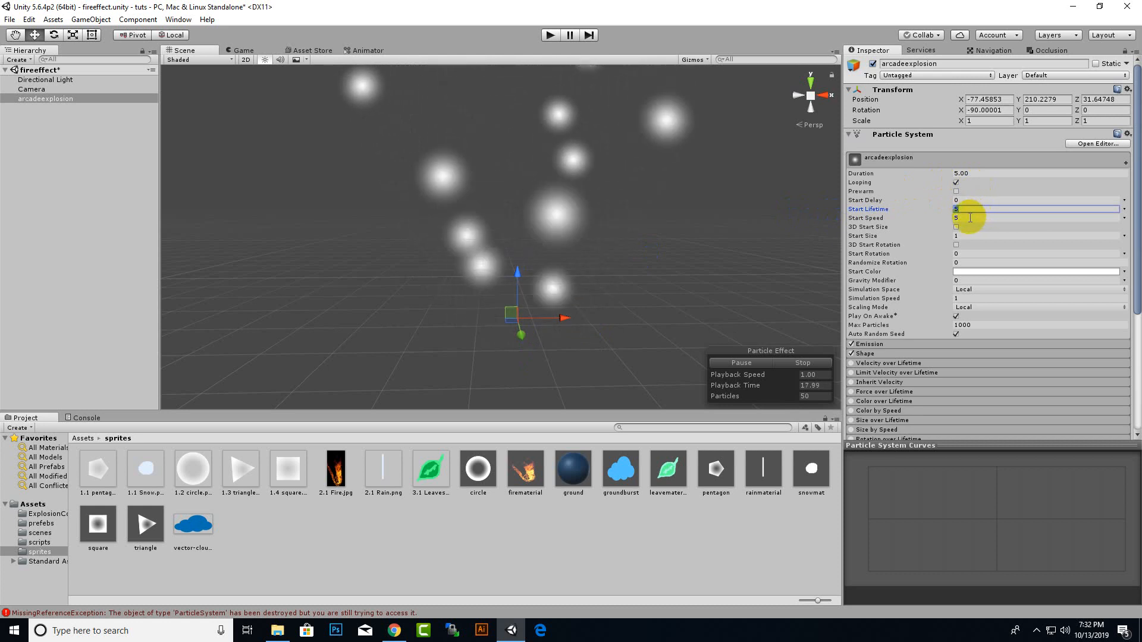
{"action": "left_click", "coordinate": [970, 325]}
{"action": "type", "text": "0"}
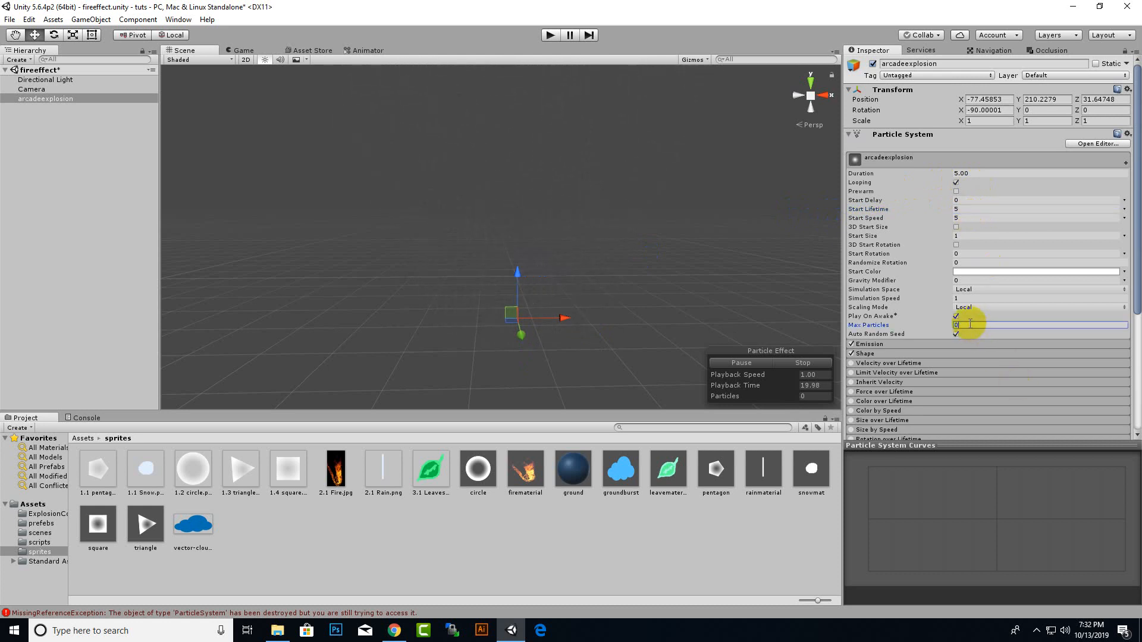
{"action": "key", "text": "BackSpace"}
{"action": "type", "text": "1"}
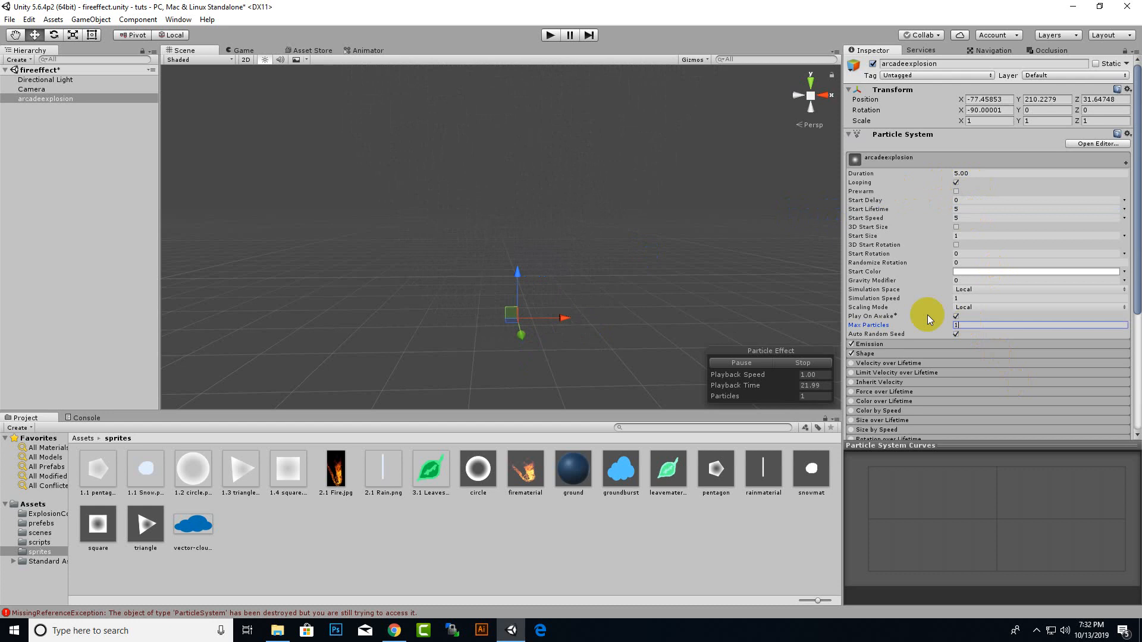
Set the arcadeexplosion particle's Start Lifetime to 1 and its Start Speed to 0
{"action": "middle_click_drag", "start_coordinate": [612, 357], "coordinate": [612, 274]}
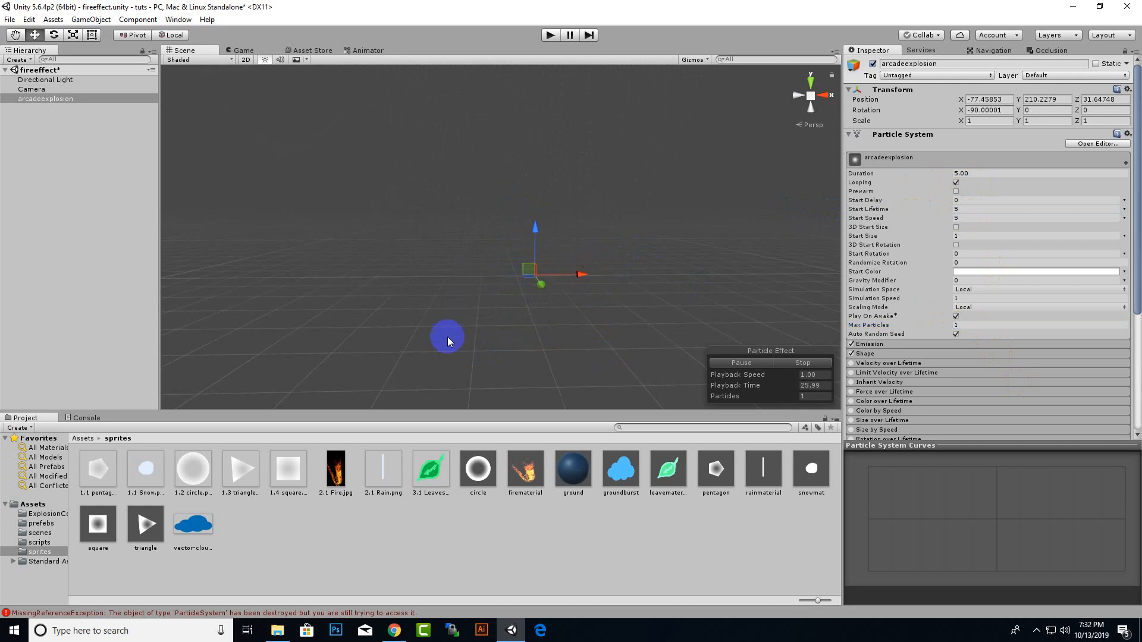
{"action": "middle_click_drag", "start_coordinate": [538, 346], "coordinate": [520, 326]}
{"action": "middle_click_drag", "start_coordinate": [713, 230], "coordinate": [708, 254]}
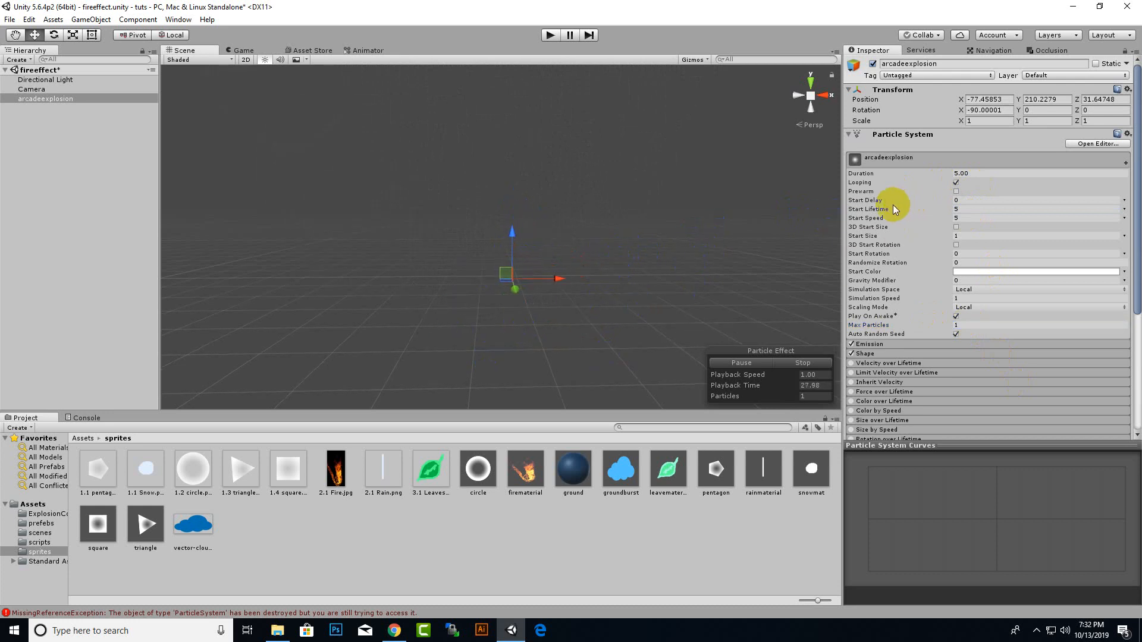
{"action": "left_click", "coordinate": [962, 209]}
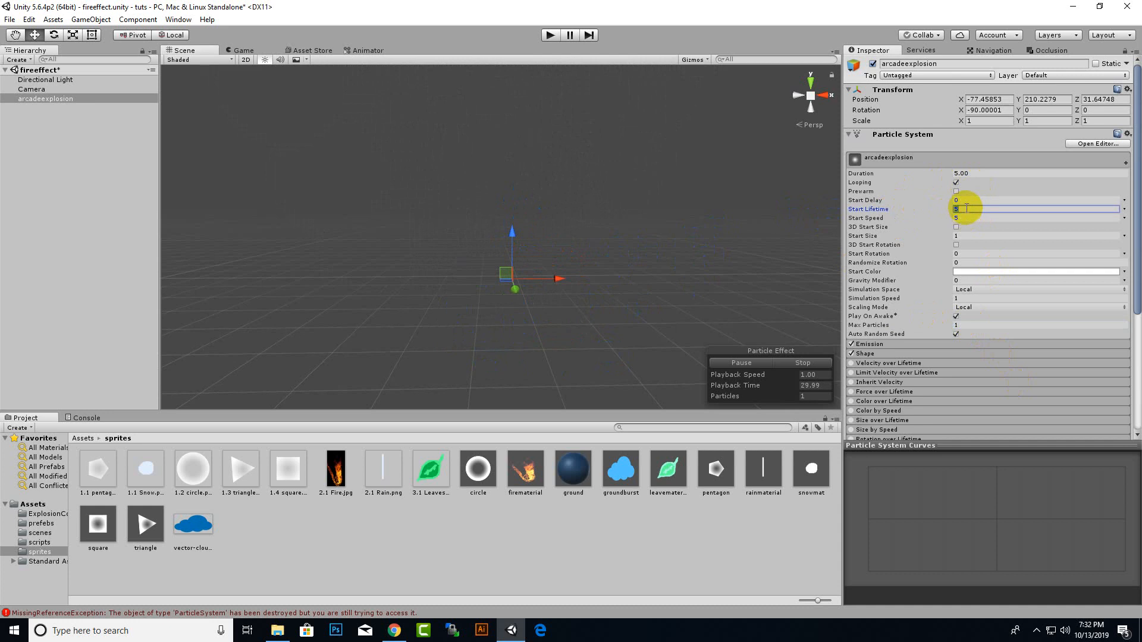
{"action": "type", "text": "1"}
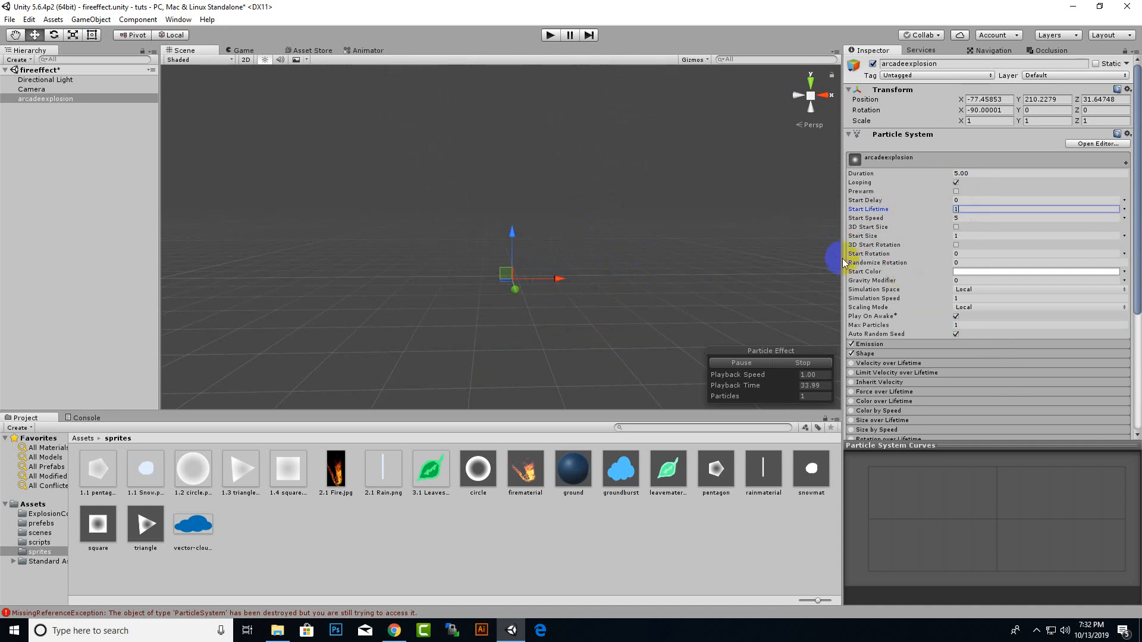
{"action": "left_click", "coordinate": [968, 218]}
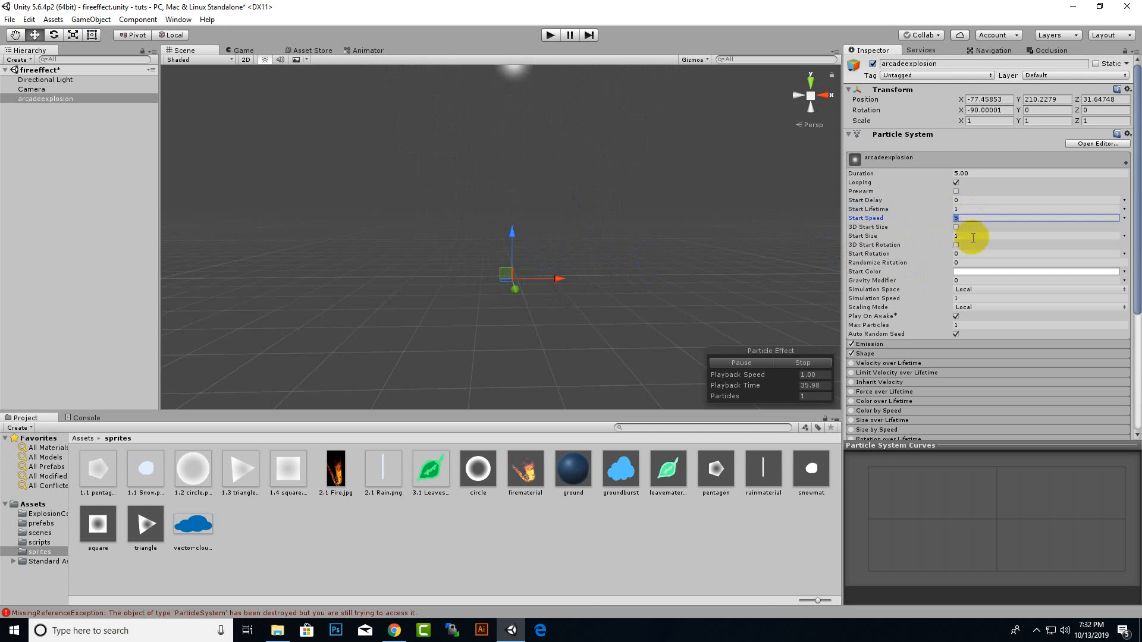
{"action": "type", "text": "0"}
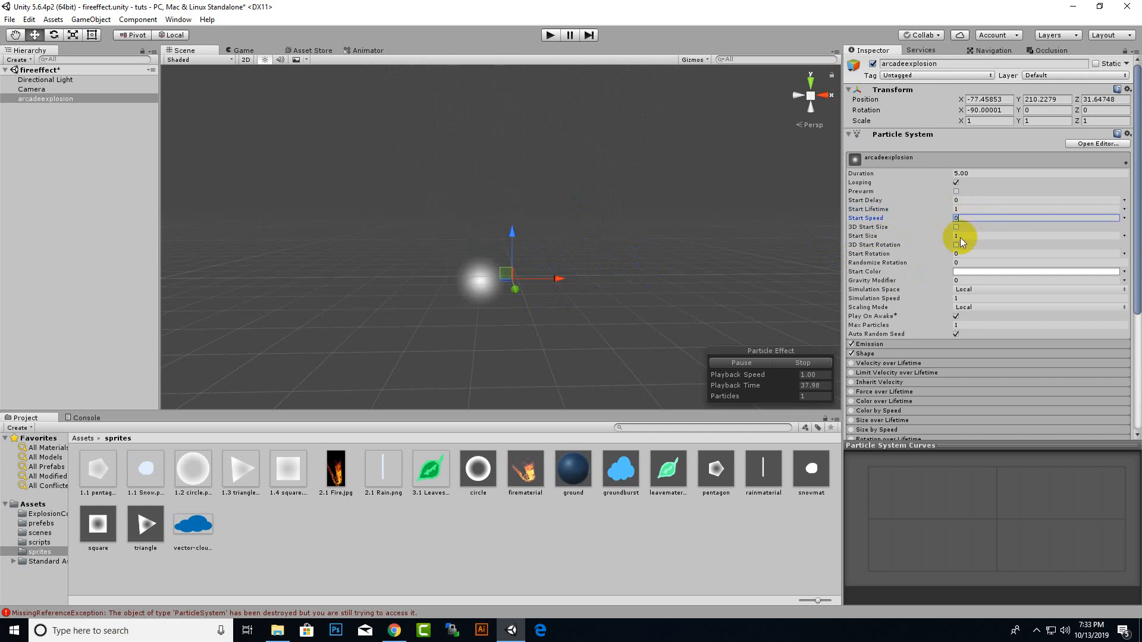
Set the radius of the particle system's cone emission shape to 0.01
{"action": "scroll", "coordinate": [459, 356], "scroll_direction": "up", "scroll_amount": 4}
{"action": "middle_click_drag", "start_coordinate": [621, 329], "coordinate": [591, 287]}
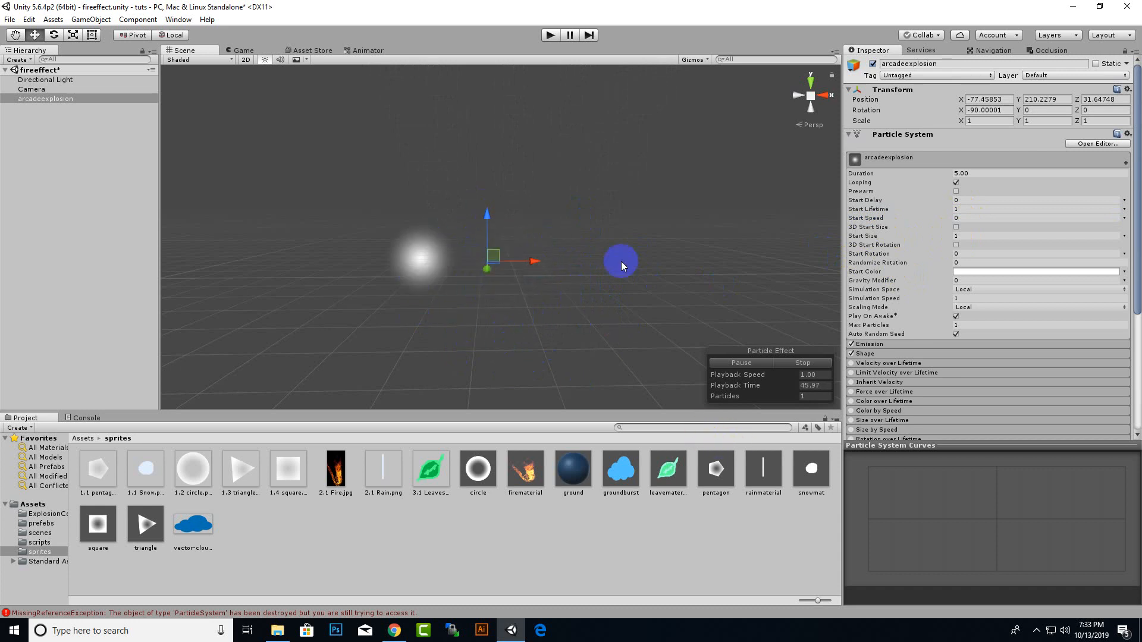
{"action": "scroll", "coordinate": [906, 370], "scroll_direction": "down", "scroll_amount": 3}
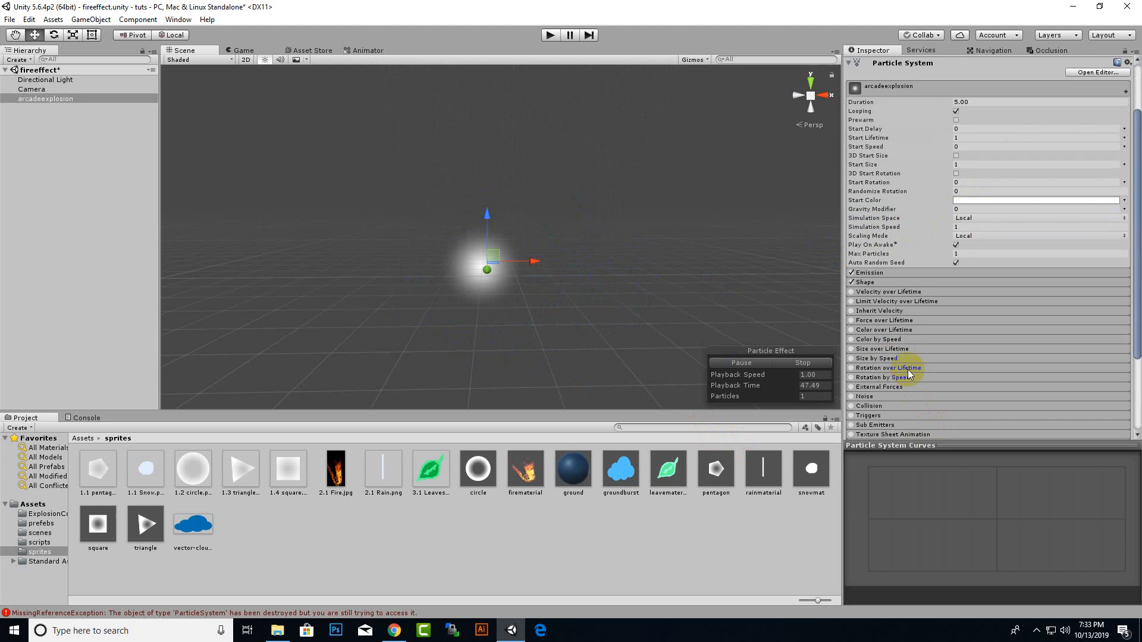
{"action": "left_click", "coordinate": [877, 284]}
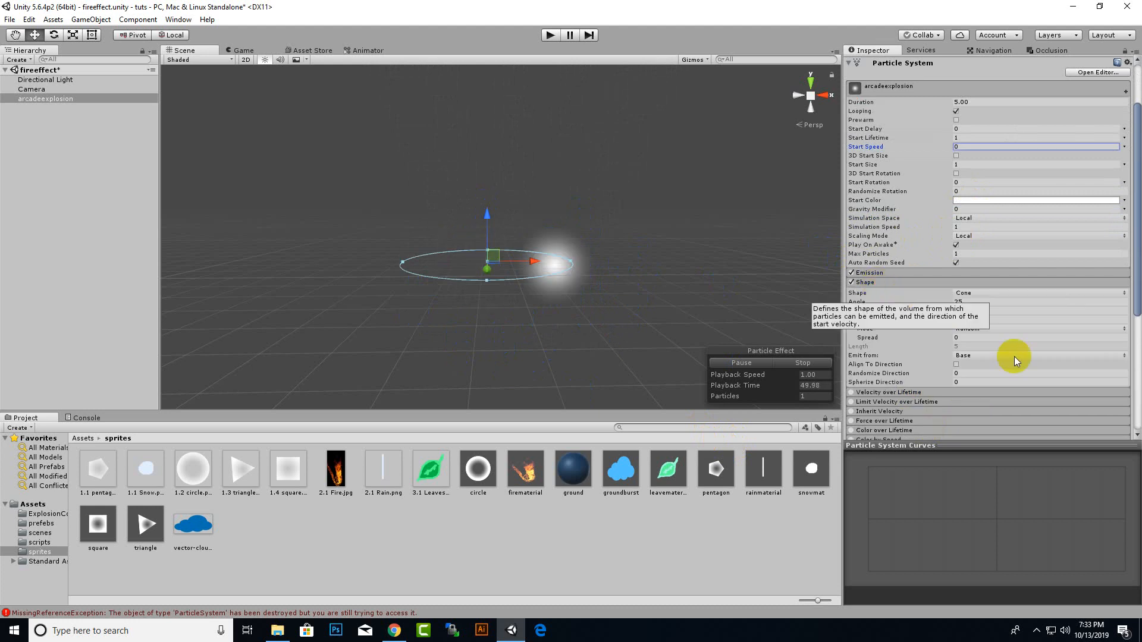
{"action": "left_click", "coordinate": [981, 311]}
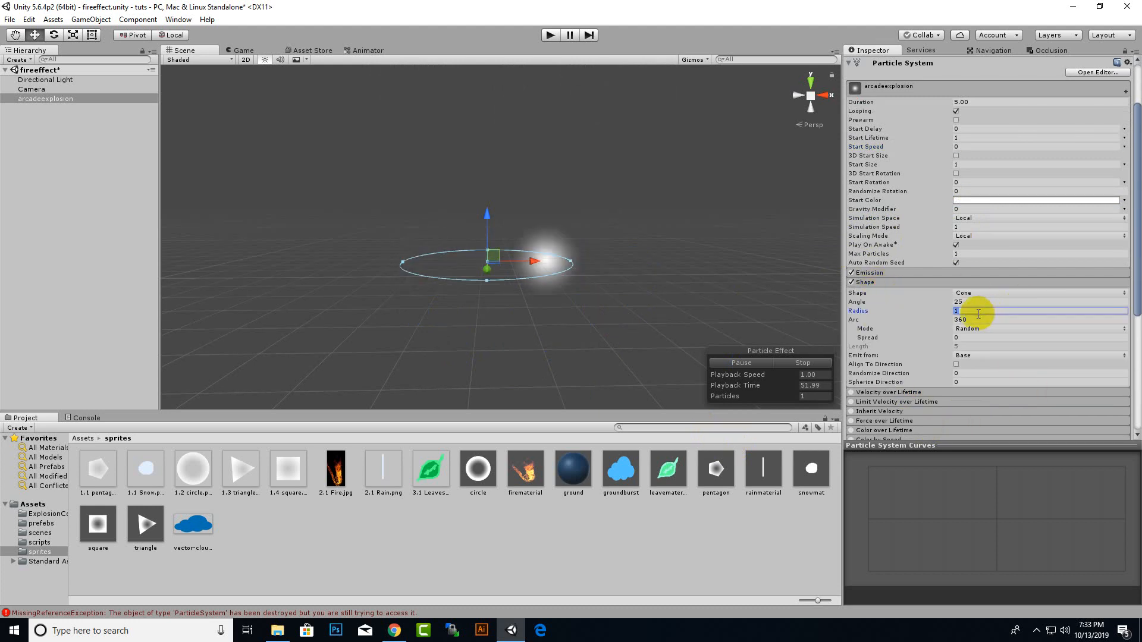
{"action": "type", "text": "0"}
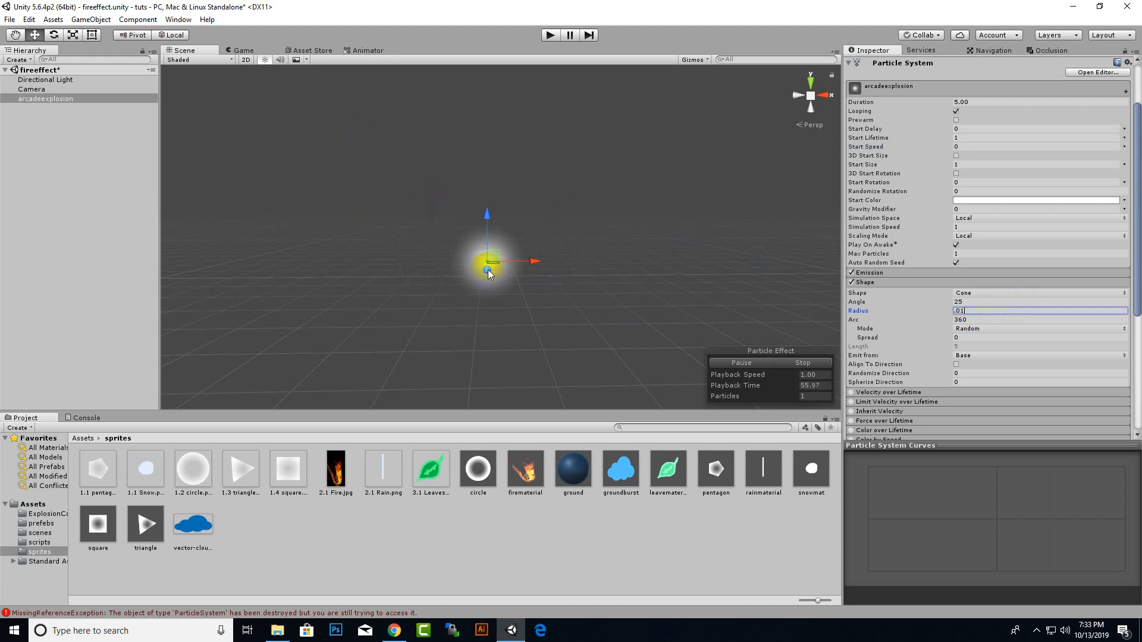
Assign the circle material from the sprites folder to the particle system's Renderer
{"action": "scroll", "coordinate": [934, 355], "scroll_direction": "down", "scroll_amount": 5}
{"action": "left_click", "coordinate": [923, 359]}
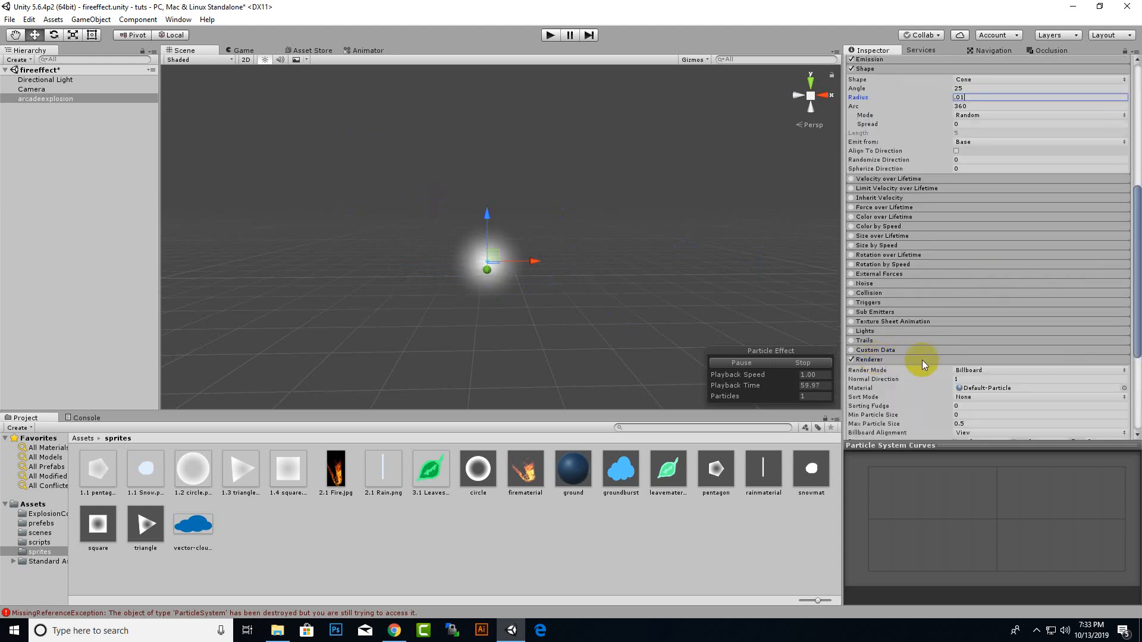
{"action": "scroll", "coordinate": [952, 345], "scroll_direction": "down", "scroll_amount": 5}
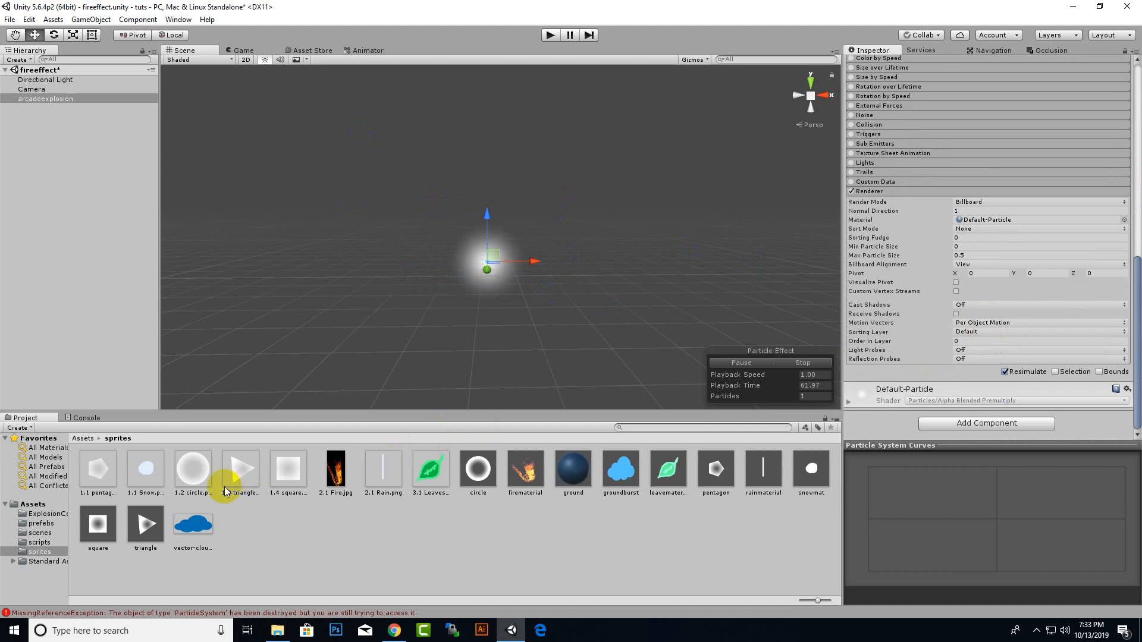
{"action": "left_click_drag", "start_coordinate": [477, 468], "coordinate": [965, 220]}
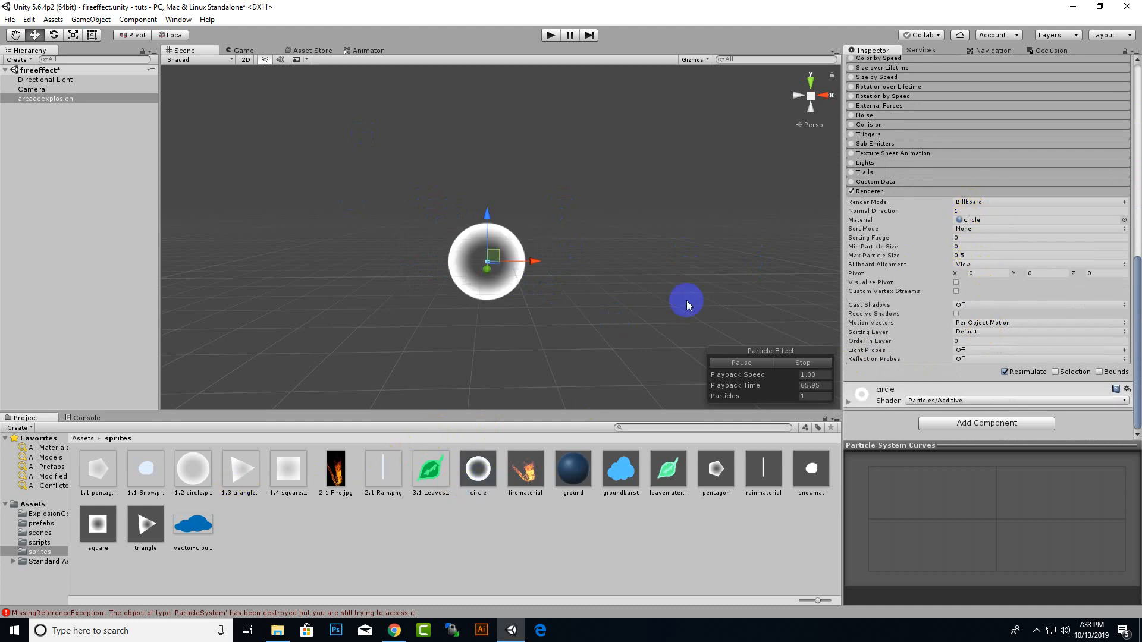
Enable the Size over Lifetime module for the arcadeexplosion particle system
{"action": "scroll", "coordinate": [442, 316], "scroll_direction": "up", "scroll_amount": 4}
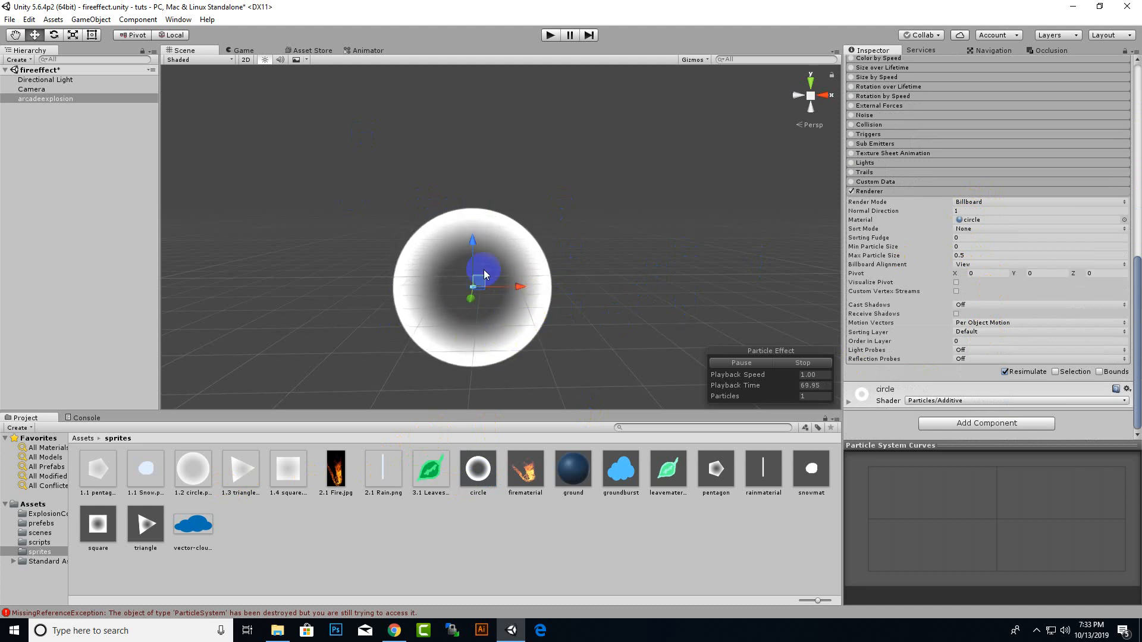
{"action": "scroll", "coordinate": [523, 254], "scroll_direction": "down", "scroll_amount": 4}
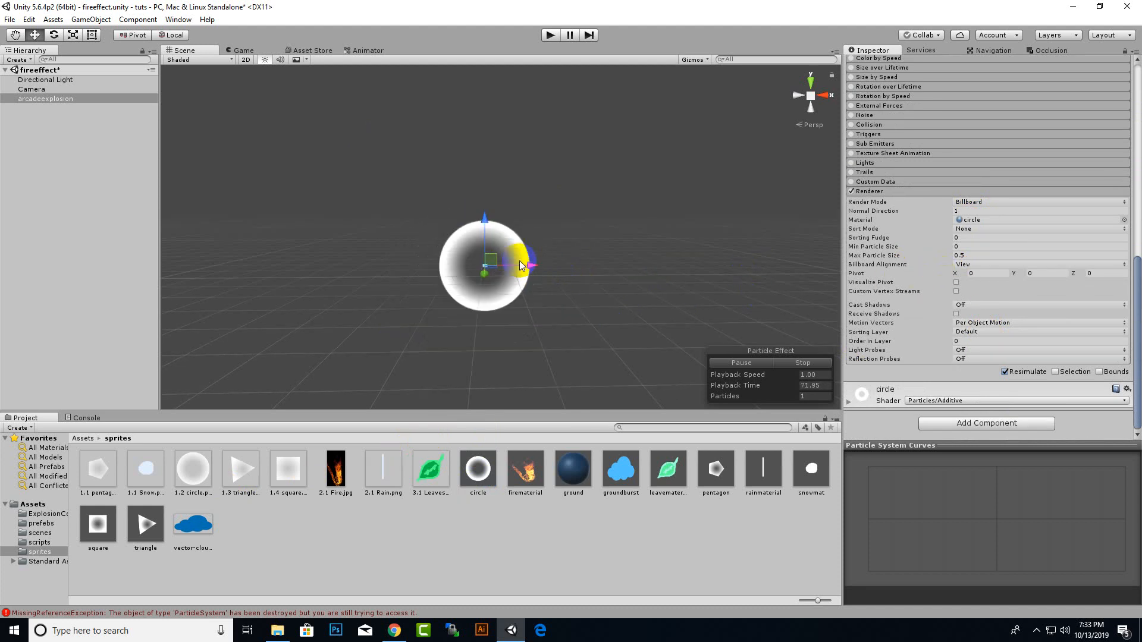
{"action": "middle_click_drag", "start_coordinate": [596, 230], "coordinate": [584, 257]}
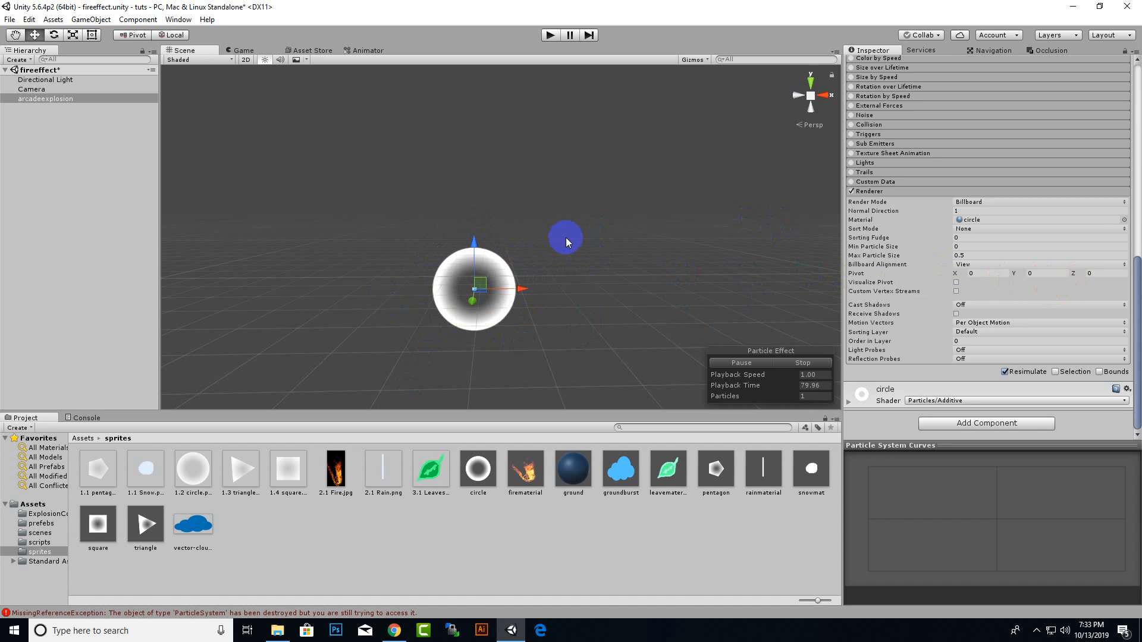
{"action": "scroll", "coordinate": [944, 259], "scroll_direction": "up", "scroll_amount": 3}
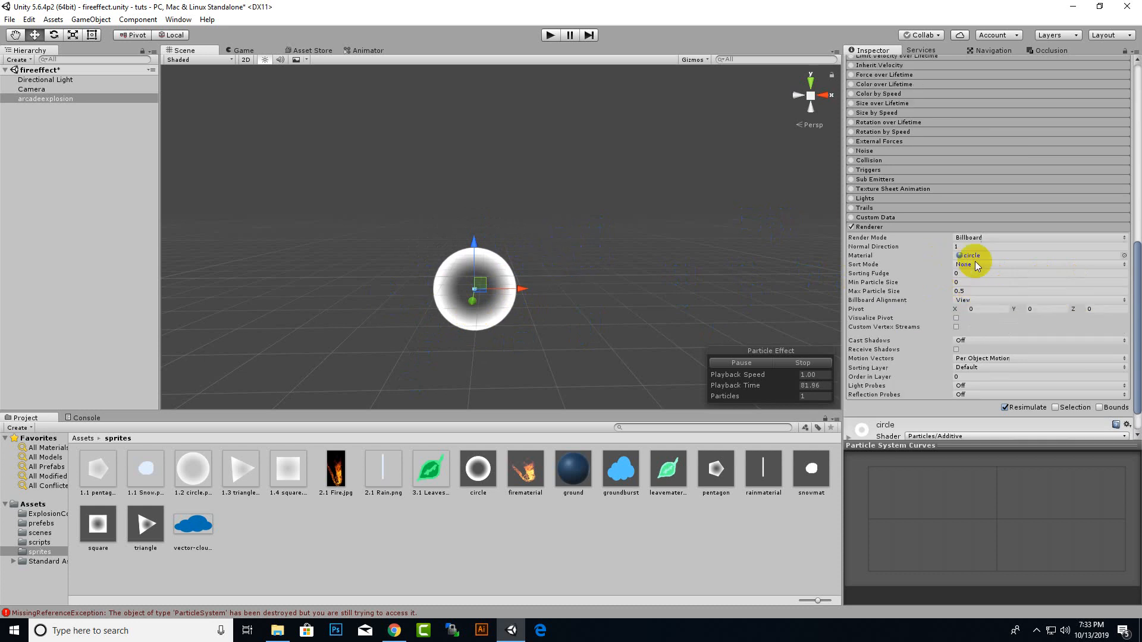
{"action": "scroll", "coordinate": [921, 205], "scroll_direction": "up", "scroll_amount": 3}
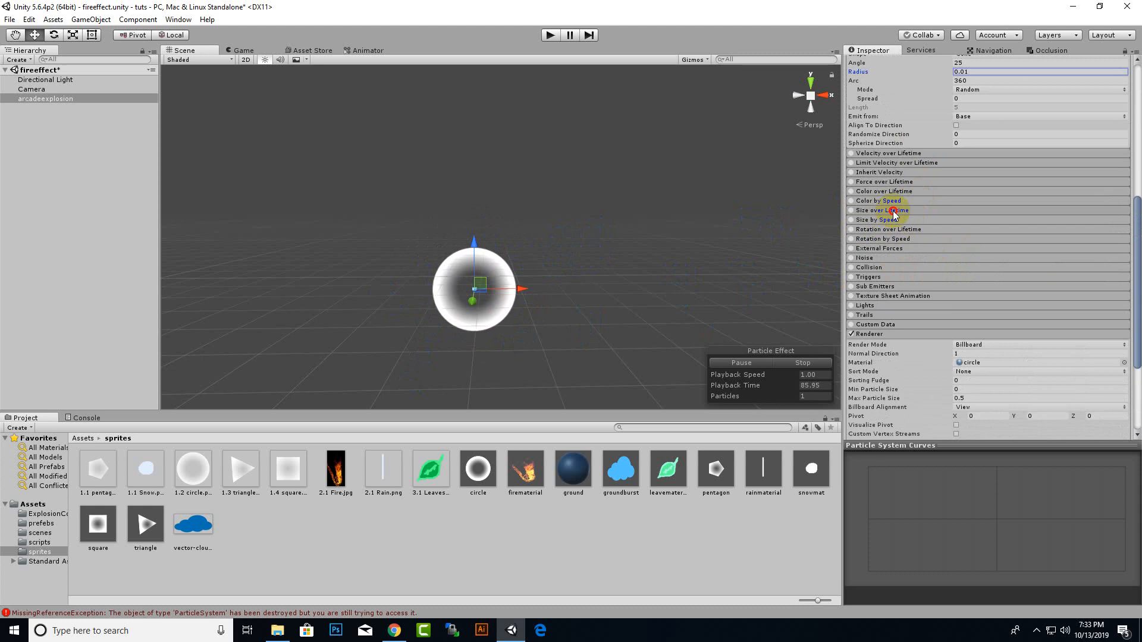
{"action": "left_click", "coordinate": [892, 211]}
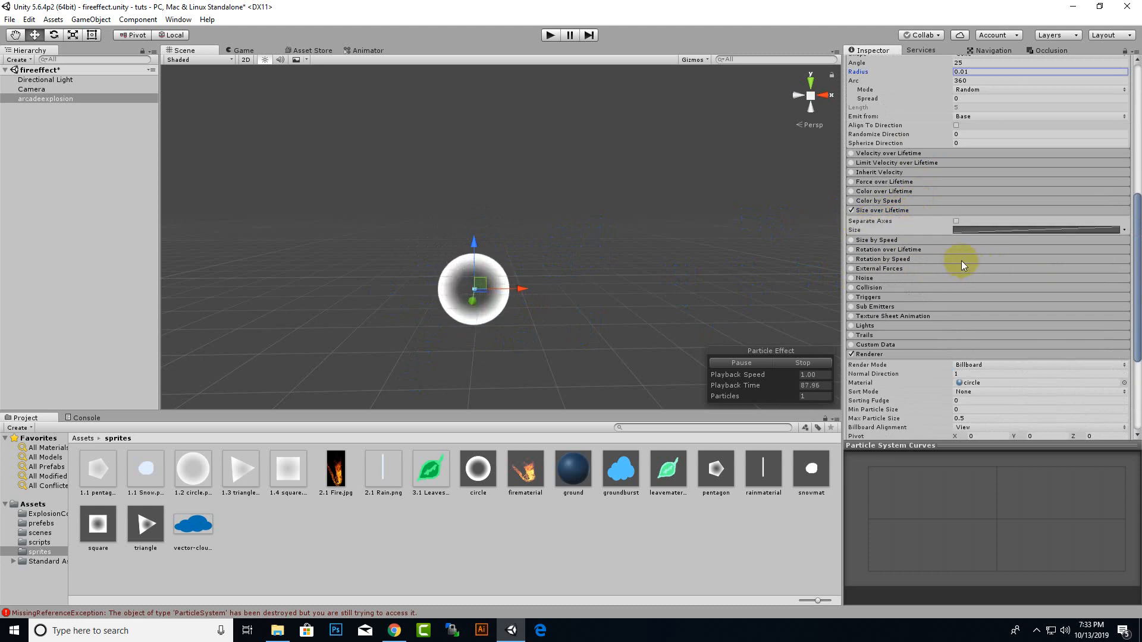
Shape the Size over Lifetime curve with a new key near 1.0 at about 0.7 of the lifetime and the end key lowered to about 0.75
{"action": "left_click", "coordinate": [988, 229]}
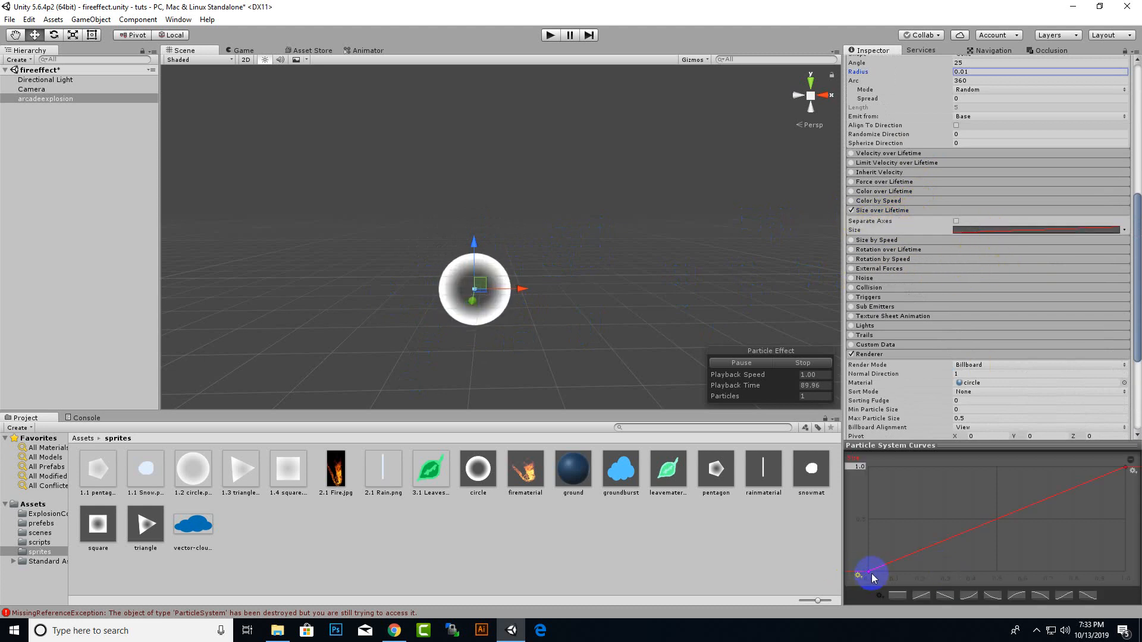
{"action": "double_click", "coordinate": [1011, 513]}
{"action": "left_click_drag", "start_coordinate": [1011, 513], "coordinate": [998, 472]}
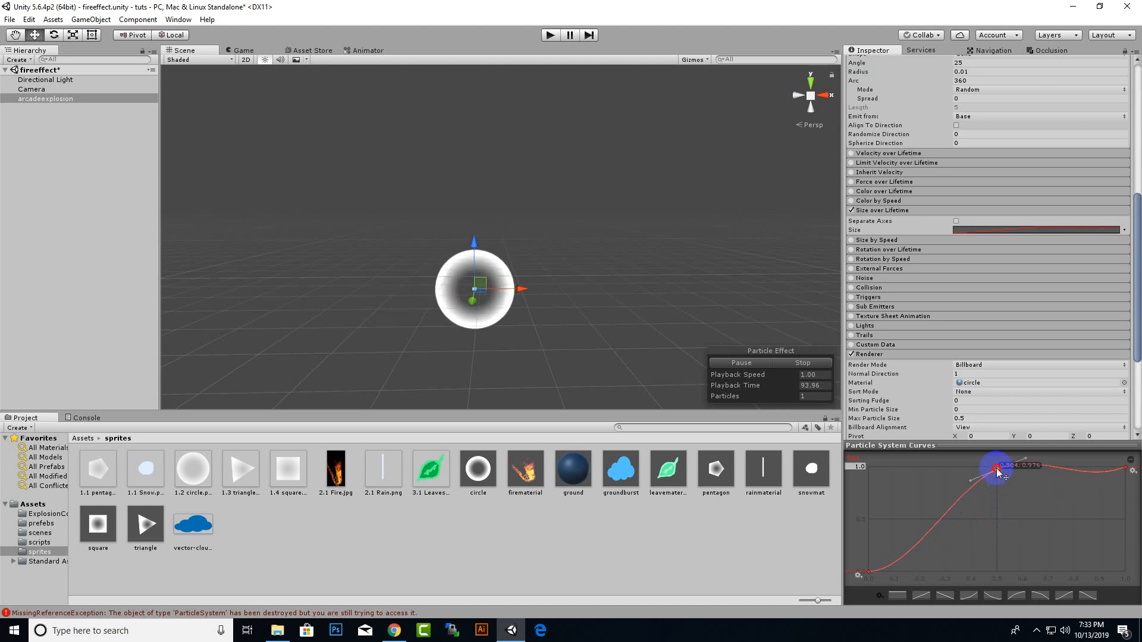
{"action": "left_click_drag", "start_coordinate": [1127, 470], "coordinate": [1098, 512]}
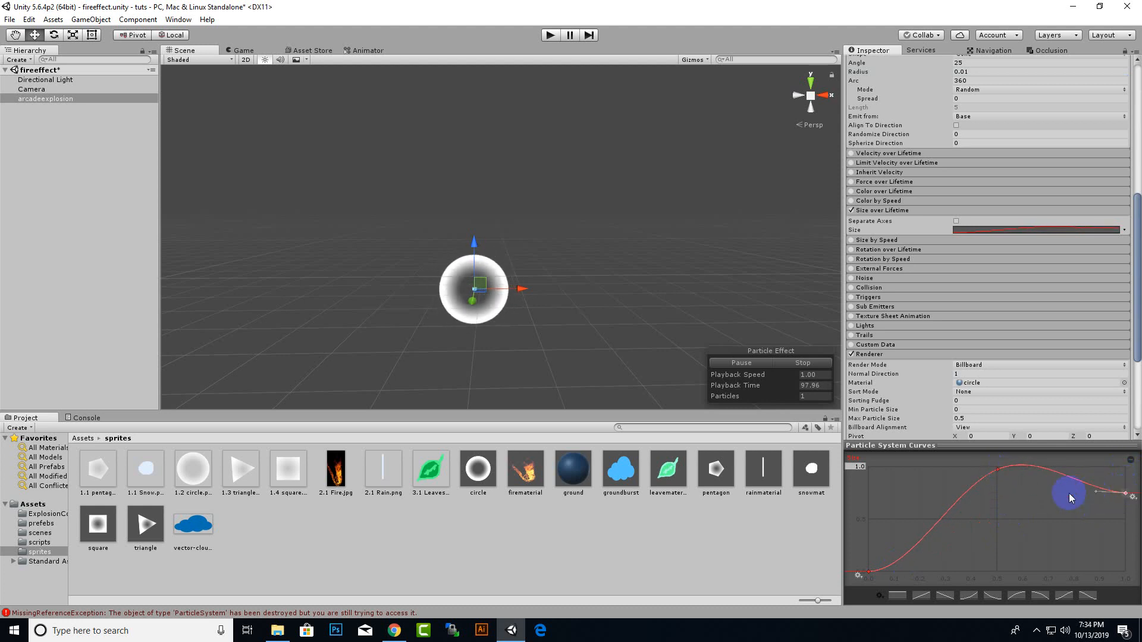
{"action": "left_click_drag", "start_coordinate": [997, 469], "coordinate": [1050, 472]}
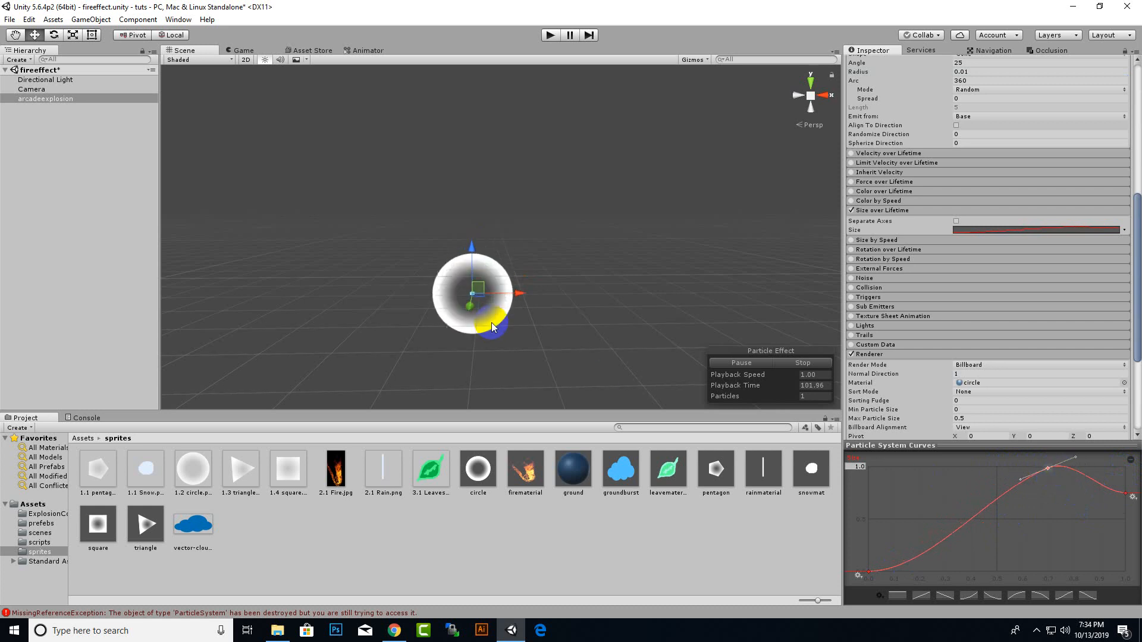
Set the arcadeexplosion particle system's Start Color to a light pink
{"action": "scroll", "coordinate": [515, 339], "scroll_direction": "up", "scroll_amount": 3}
{"action": "middle_click_drag", "start_coordinate": [515, 339], "coordinate": [536, 267]}
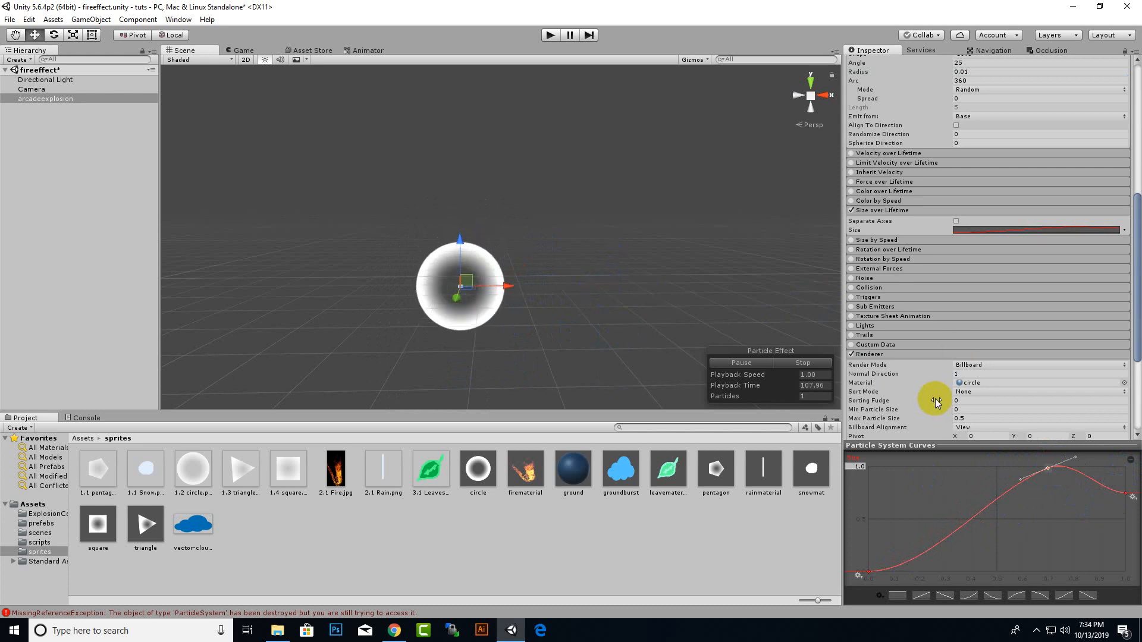
{"action": "scroll", "coordinate": [955, 294], "scroll_direction": "down", "scroll_amount": 5}
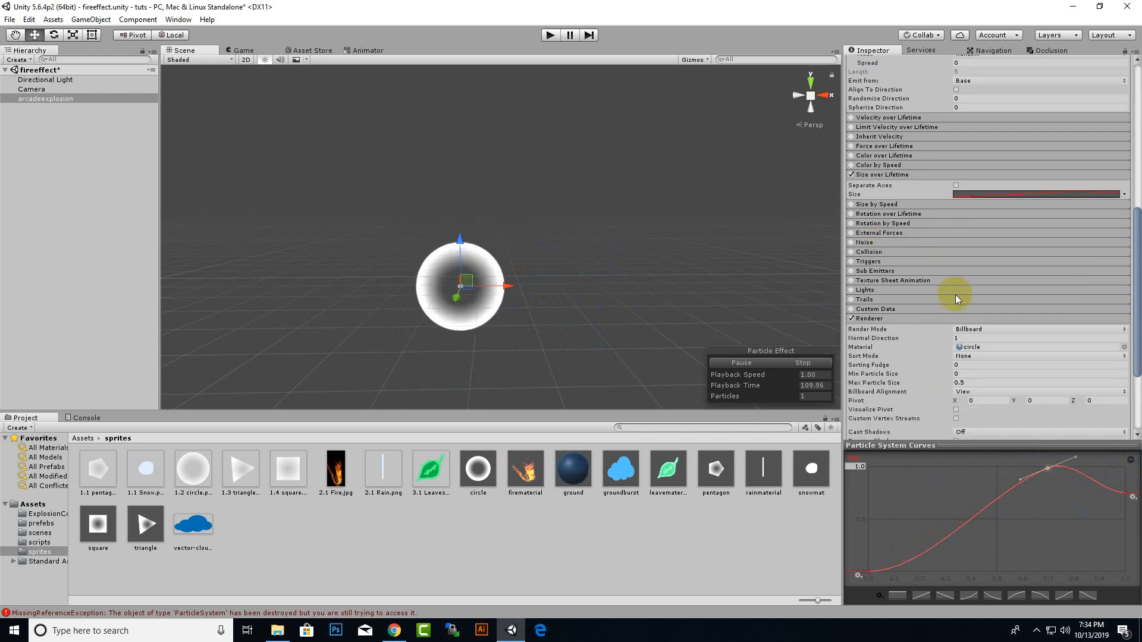
{"action": "scroll", "coordinate": [955, 296], "scroll_direction": "up", "scroll_amount": 15}
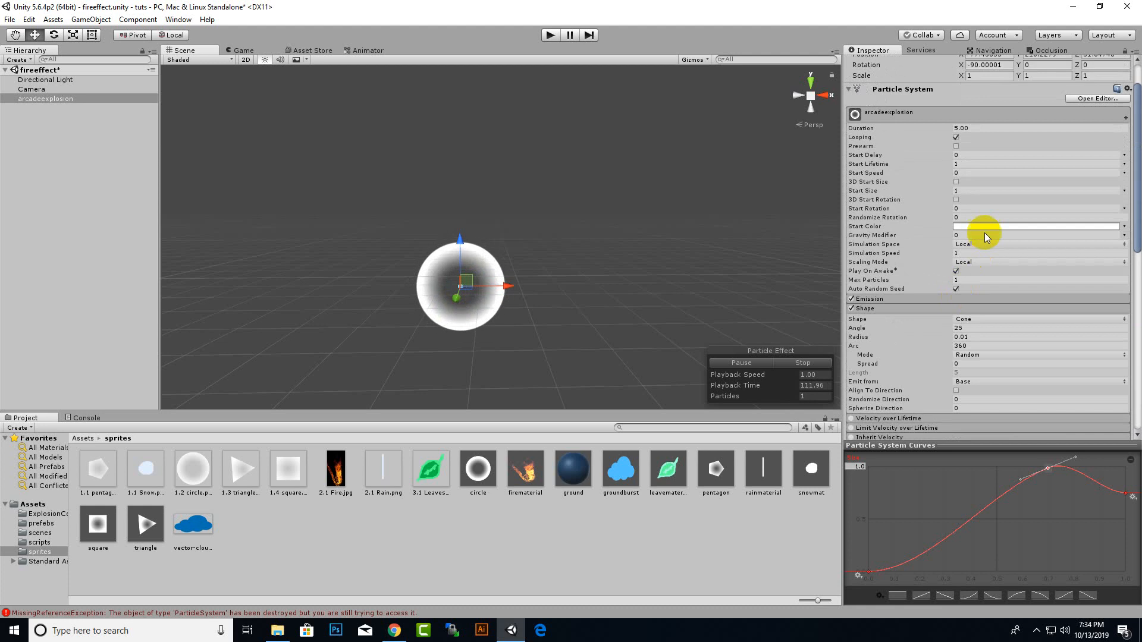
{"action": "left_click", "coordinate": [983, 227]}
{"action": "left_click", "coordinate": [1087, 327]}
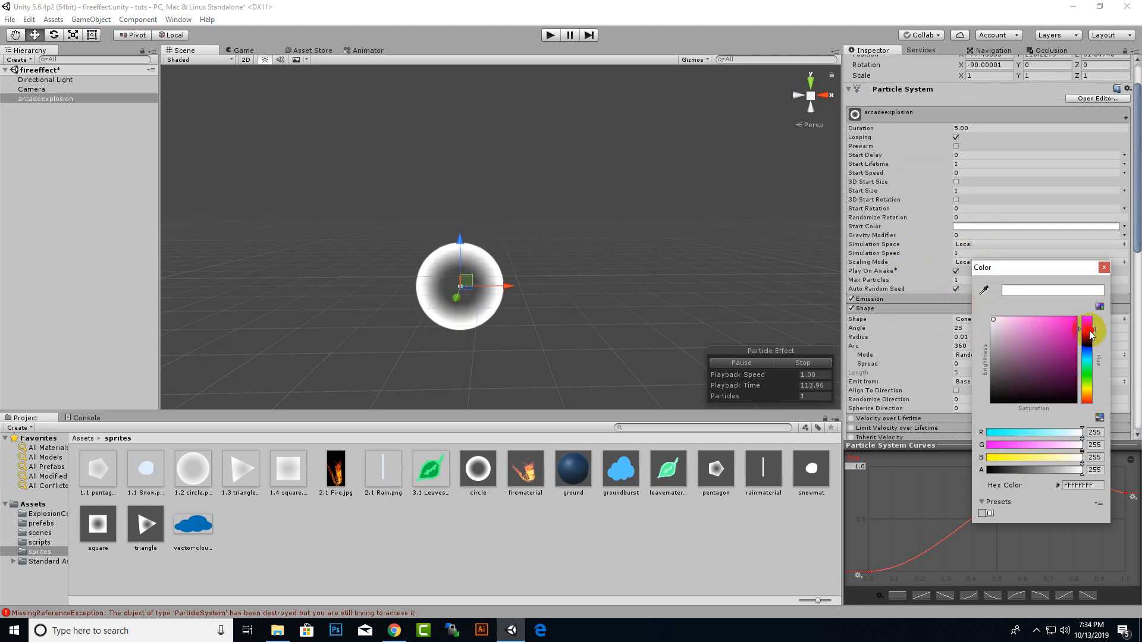
{"action": "left_click", "coordinate": [1071, 321]}
{"action": "left_click_drag", "start_coordinate": [1070, 321], "coordinate": [1023, 308]}
{"action": "left_click", "coordinate": [1104, 267]}
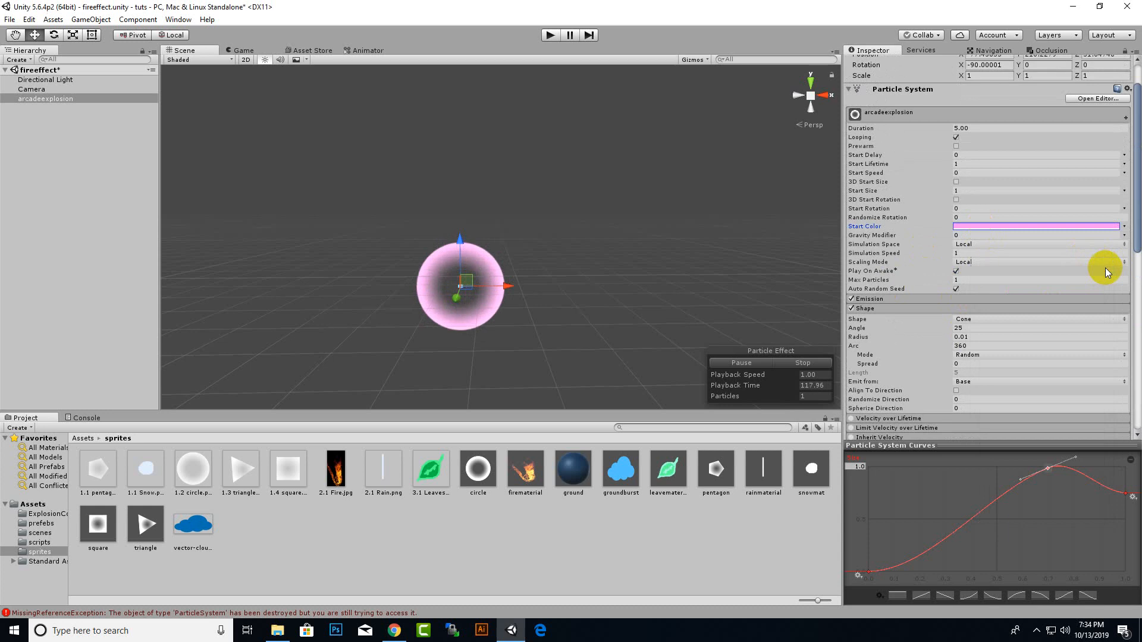
Enable Color over Lifetime for arcadeexplosion and move its gradient's end color key to about 51.8%
{"action": "scroll", "coordinate": [858, 352], "scroll_direction": "down", "scroll_amount": 6}
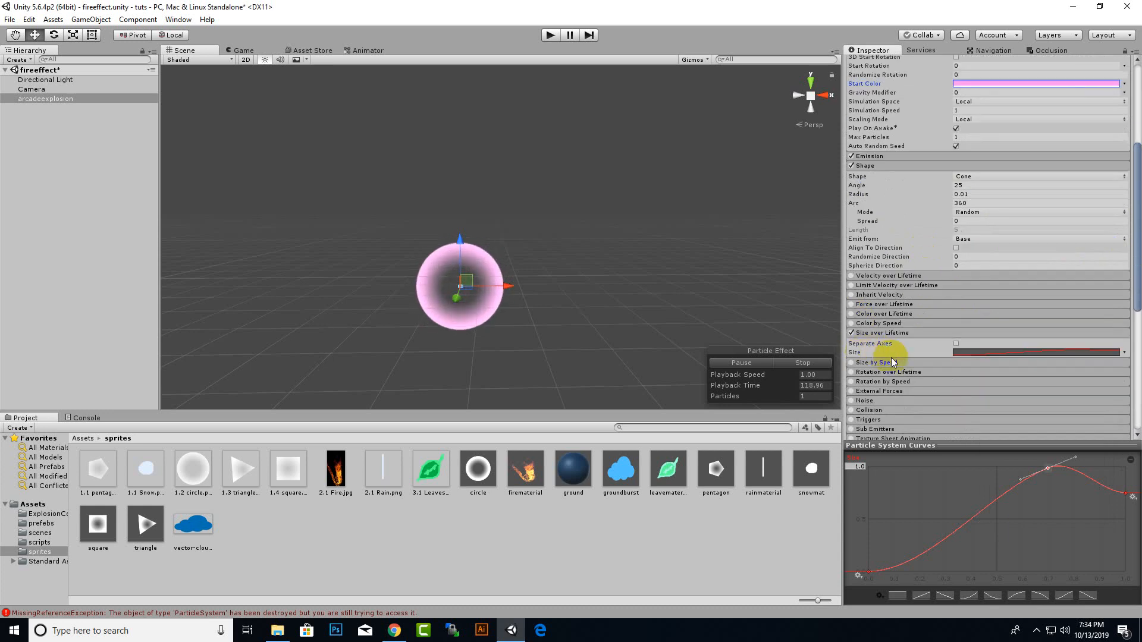
{"action": "left_click", "coordinate": [856, 314]}
{"action": "left_click", "coordinate": [852, 313]}
{"action": "left_click", "coordinate": [975, 324]}
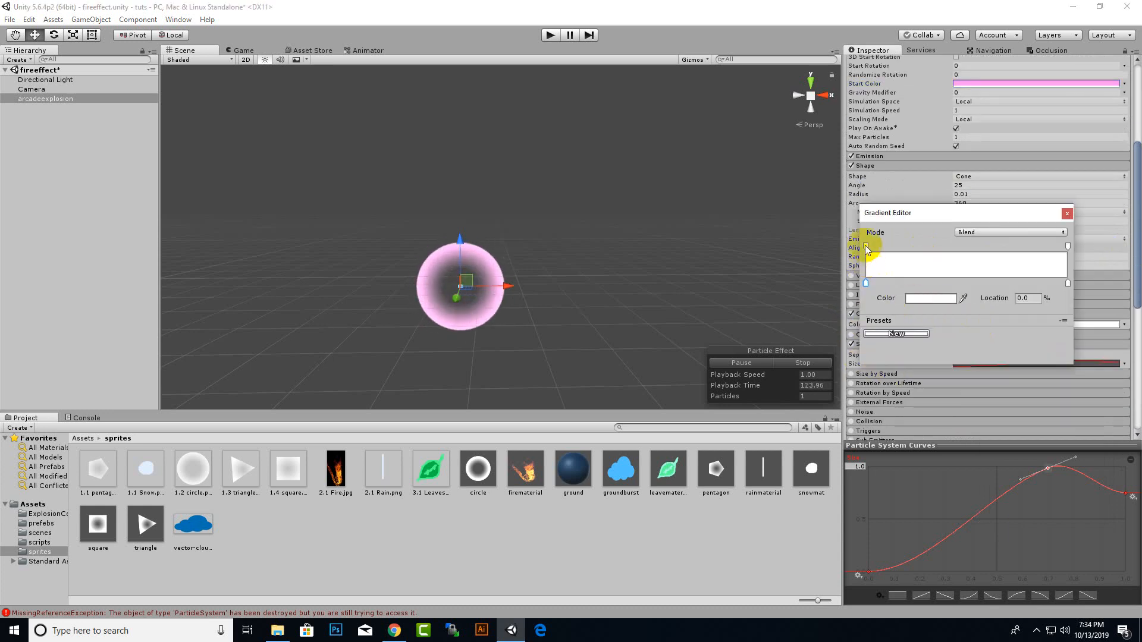
{"action": "left_click_drag", "start_coordinate": [1067, 285], "coordinate": [970, 285]}
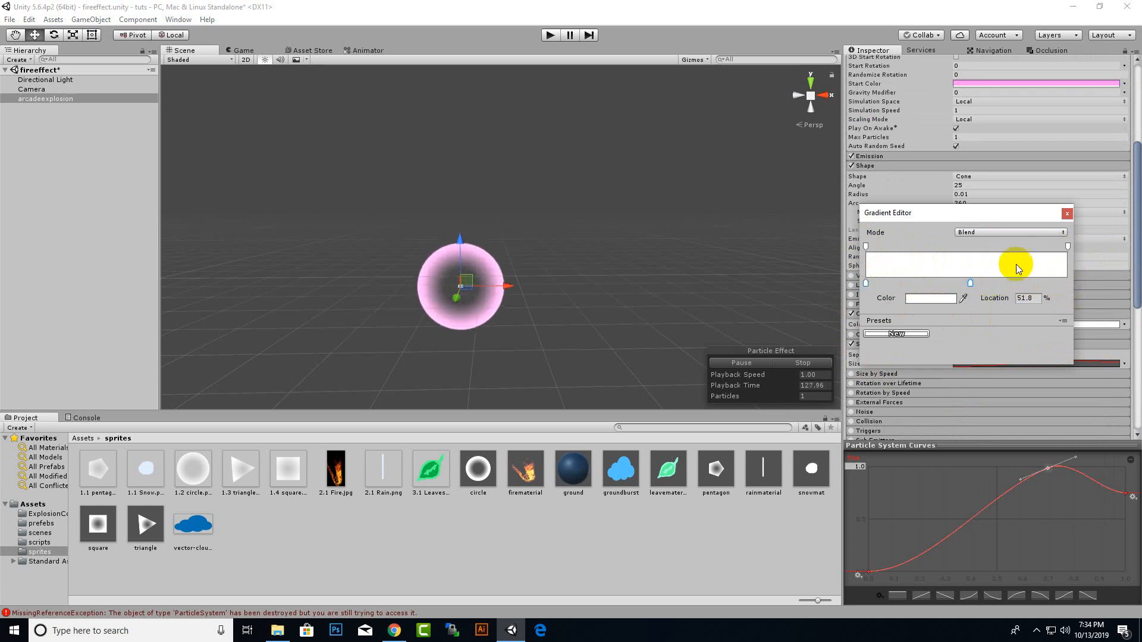
Move the gradient's end alpha key to about 99.1% and lower its alpha to 144
{"action": "left_click", "coordinate": [1066, 246]}
{"action": "left_click_drag", "start_coordinate": [1066, 245], "coordinate": [1064, 246]}
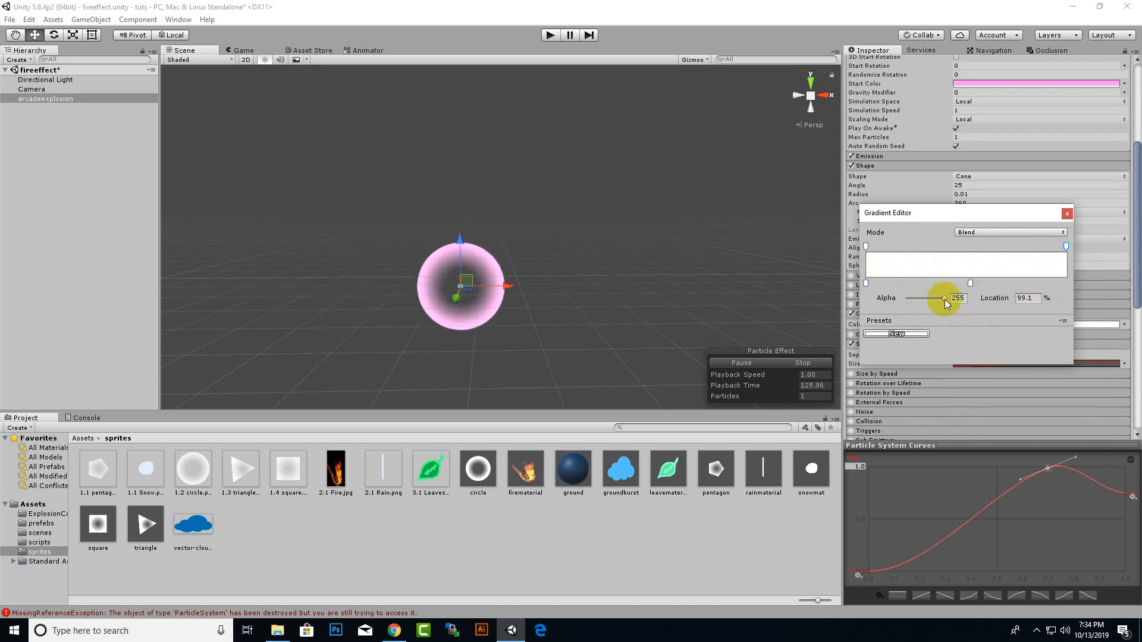
{"action": "left_click_drag", "start_coordinate": [945, 299], "coordinate": [930, 300]}
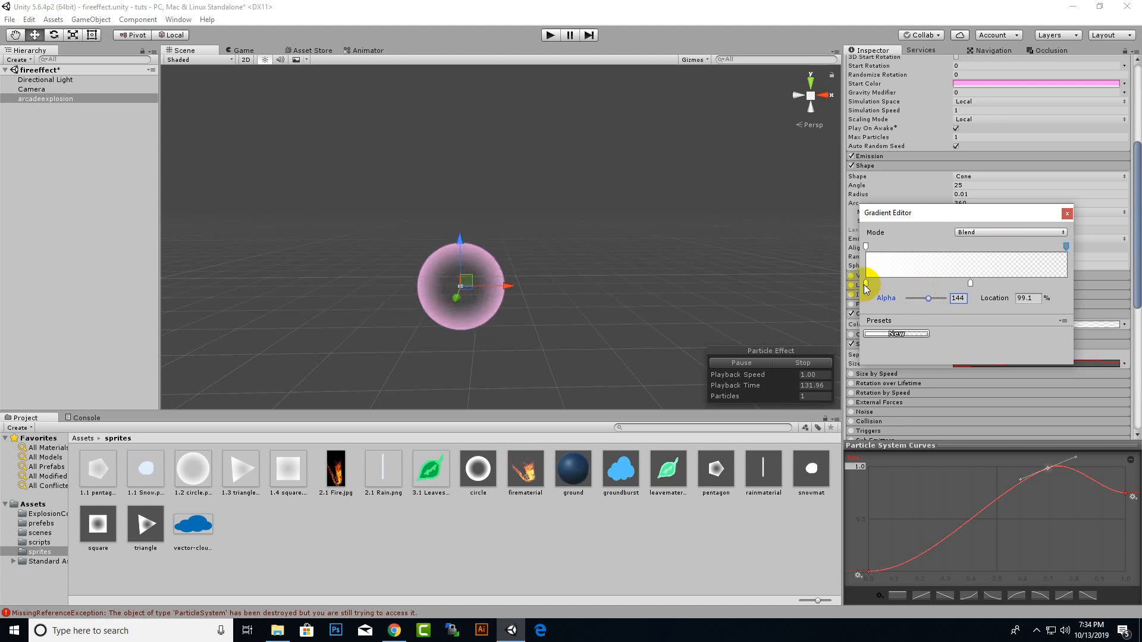
Color the gradient's first key magenta, about FF0FDB, keep the second color key white, and close the Gradient Editor
{"action": "left_click", "coordinate": [865, 283]}
{"action": "left_click", "coordinate": [930, 298]}
{"action": "left_click", "coordinate": [929, 298]}
{"action": "left_click", "coordinate": [927, 297]}
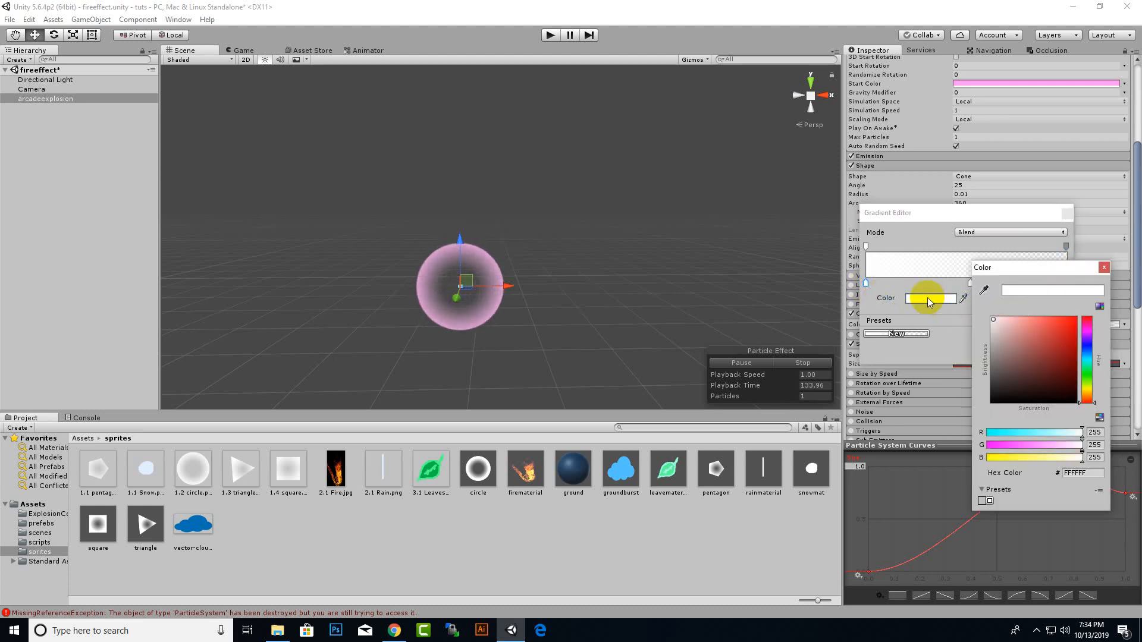
{"action": "left_click", "coordinate": [1087, 330]}
{"action": "left_click", "coordinate": [1063, 315]}
{"action": "left_click", "coordinate": [1069, 320]}
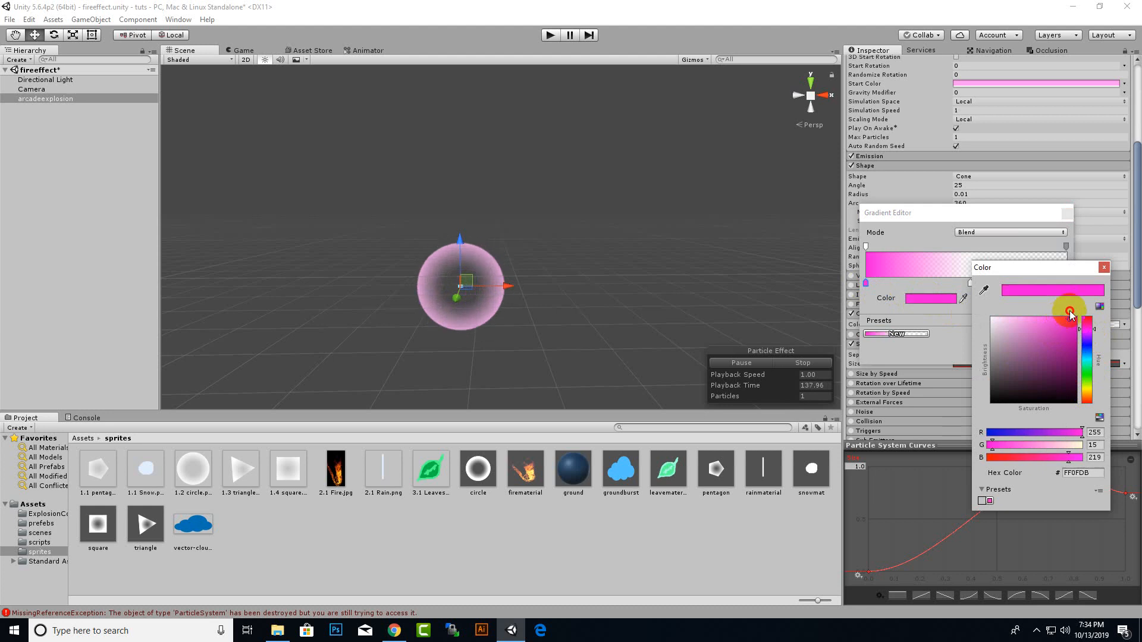
{"action": "left_click", "coordinate": [1104, 269]}
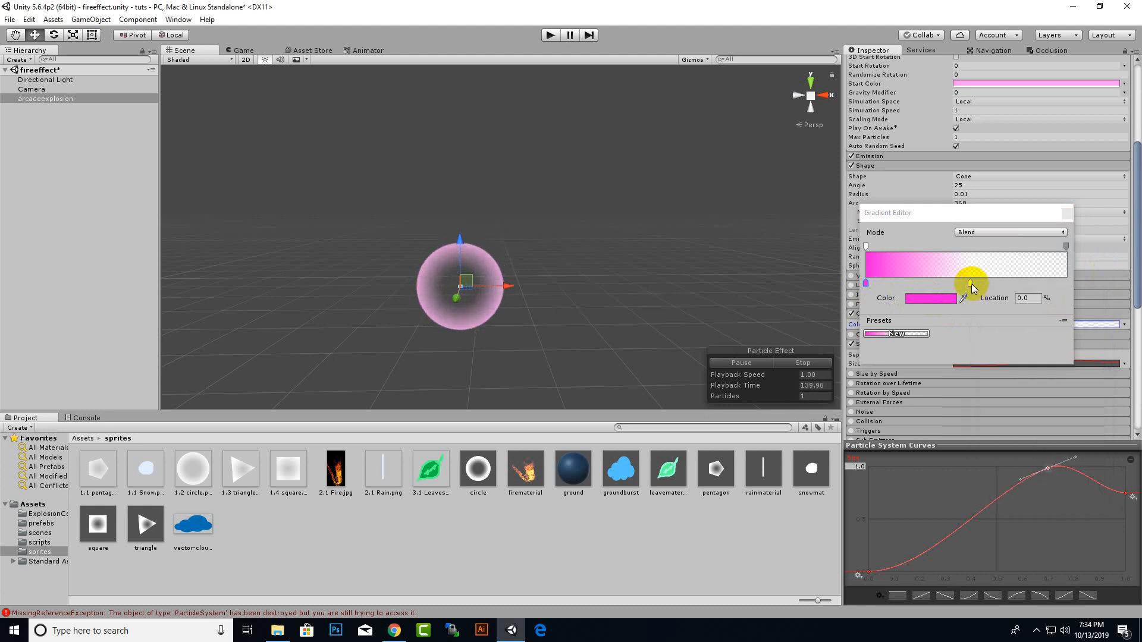
{"action": "left_click", "coordinate": [970, 283]}
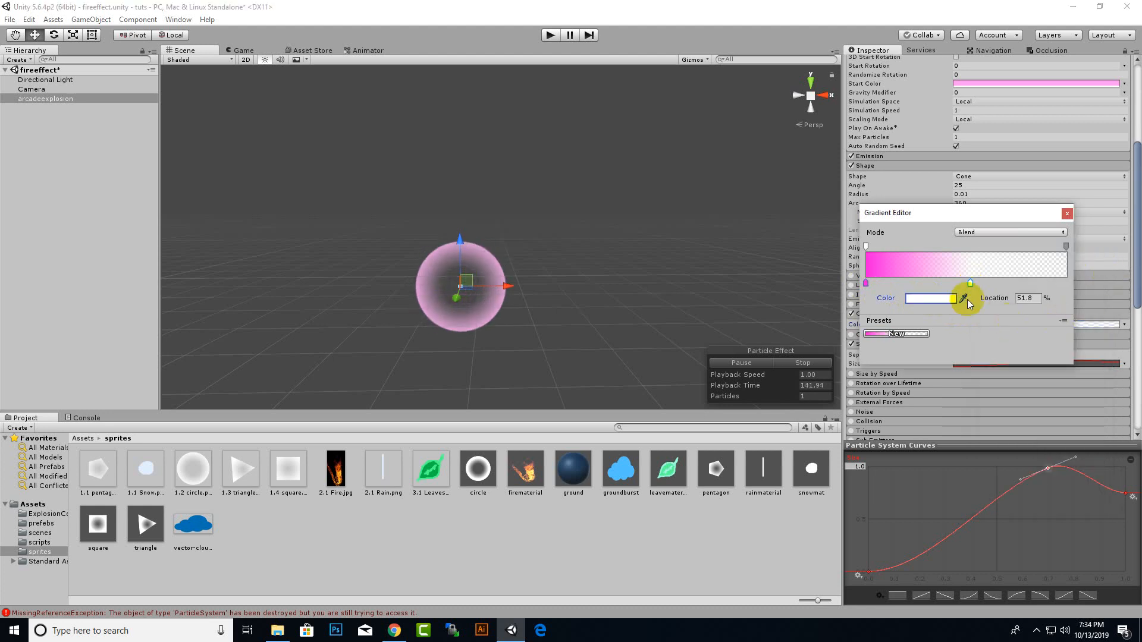
{"action": "left_click", "coordinate": [1068, 214]}
Duplicate the arcadeexplosion particle system
{"action": "middle_click_drag", "start_coordinate": [509, 319], "coordinate": [517, 243]}
{"action": "scroll", "coordinate": [428, 323], "scroll_direction": "up", "scroll_amount": 1}
{"action": "scroll", "coordinate": [433, 322], "scroll_direction": "down", "scroll_amount": 1}
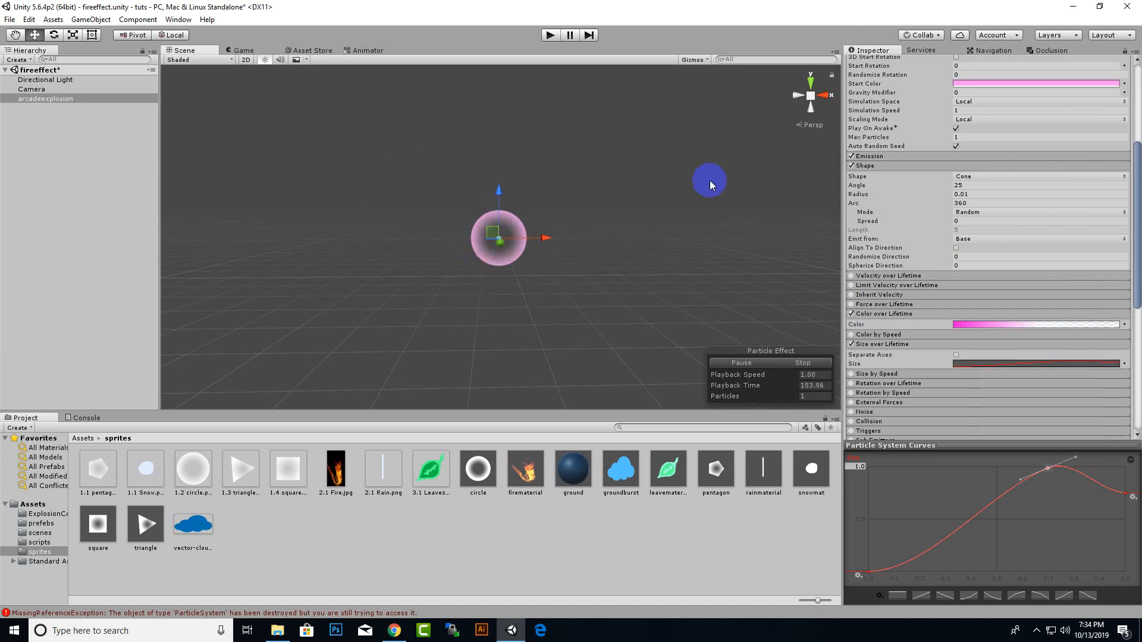
{"action": "middle_click_drag", "start_coordinate": [709, 181], "coordinate": [660, 223]}
{"action": "middle_click_drag", "start_coordinate": [502, 314], "coordinate": [540, 324]}
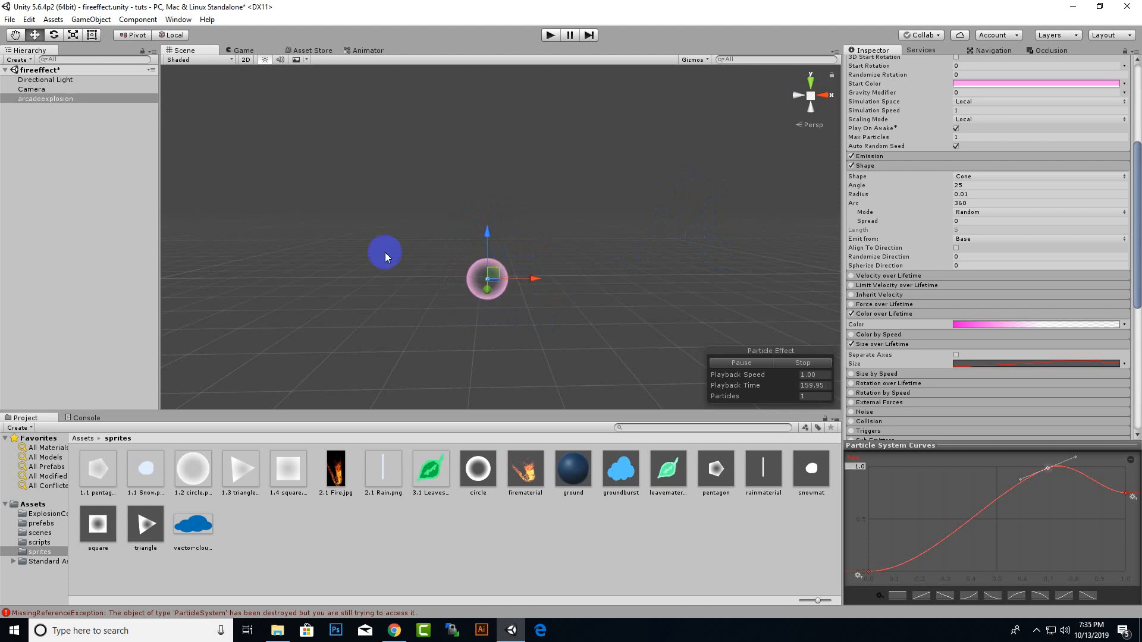
{"action": "left_click", "coordinate": [64, 98]}
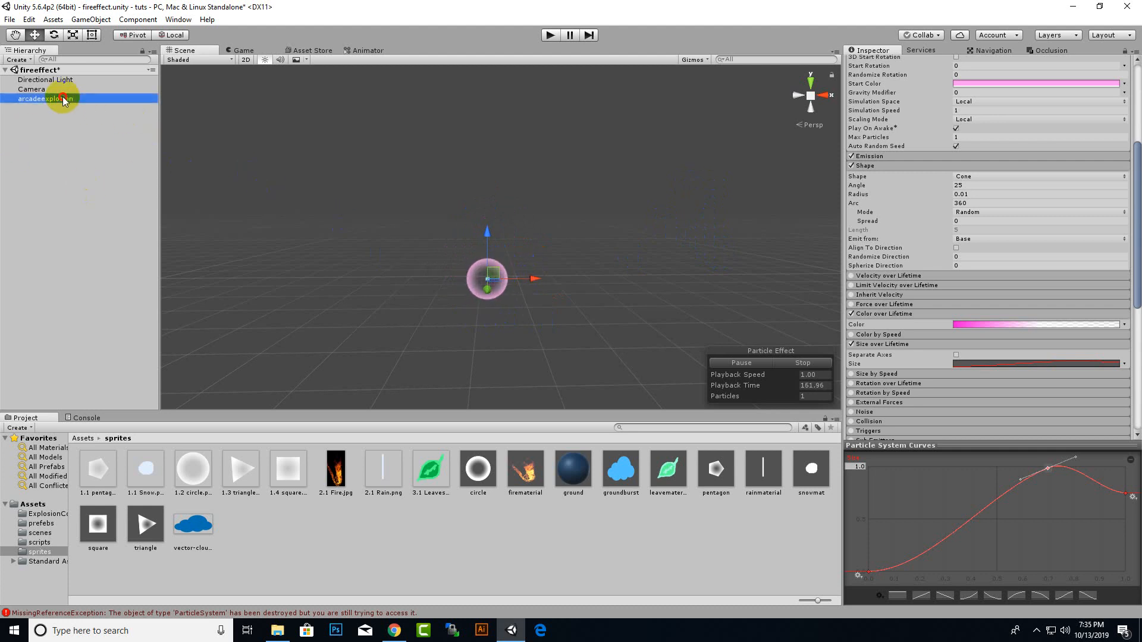
{"action": "key", "text": "ctrl+d"}
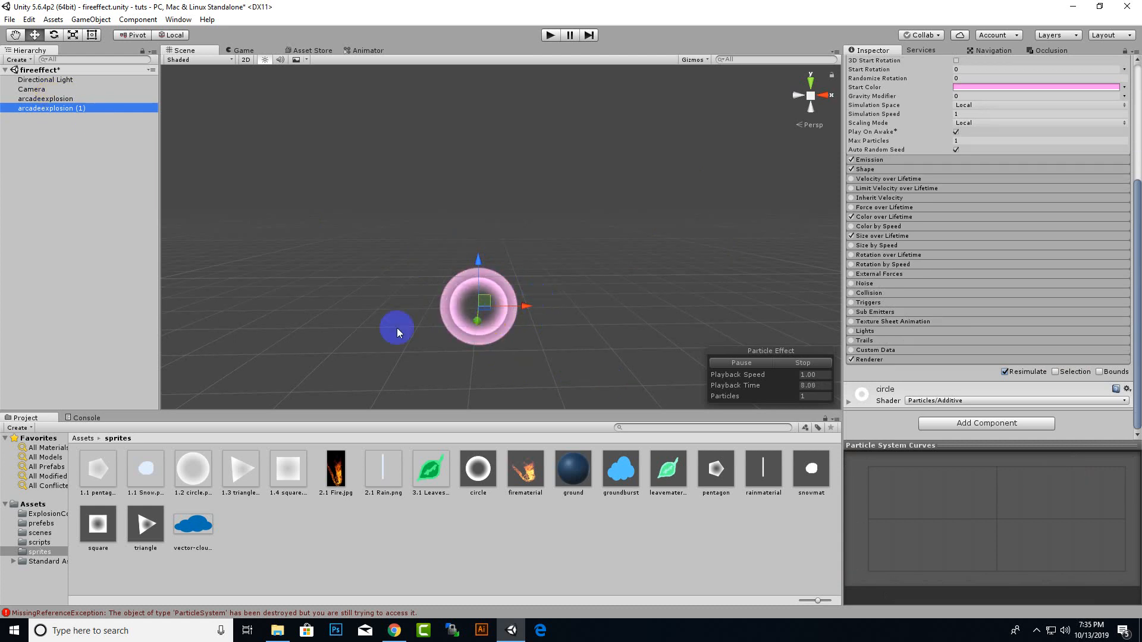
Rename the duplicated particle system aftereffect and make it a child of arcadeexplosion
{"action": "left_click", "coordinate": [72, 109]}
{"action": "right_click", "coordinate": [73, 112]}
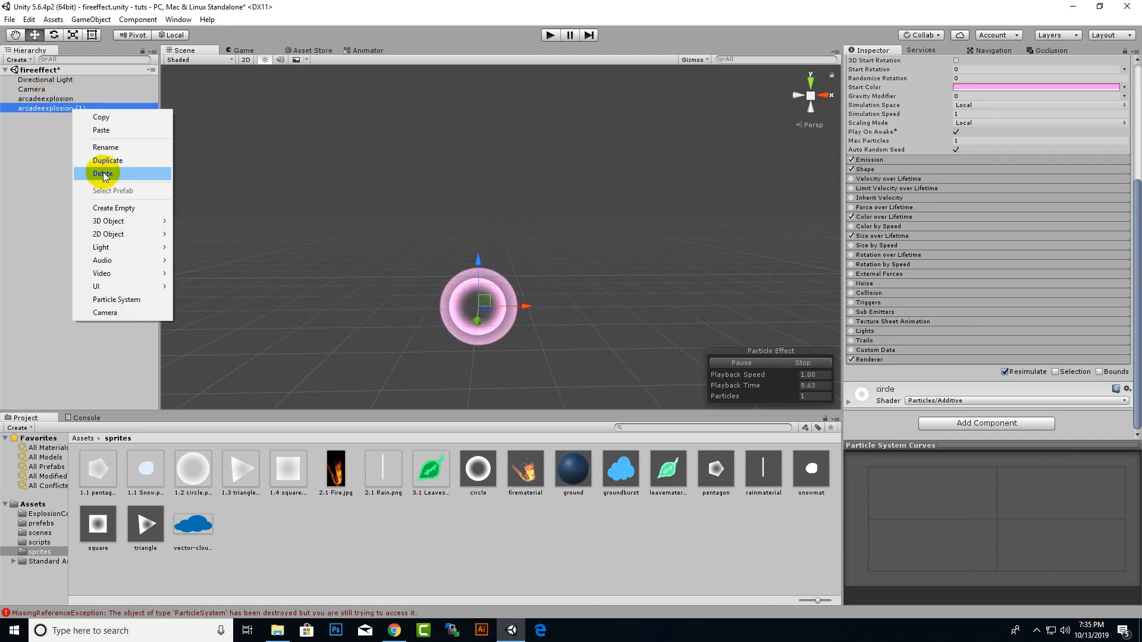
{"action": "left_click", "coordinate": [125, 146]}
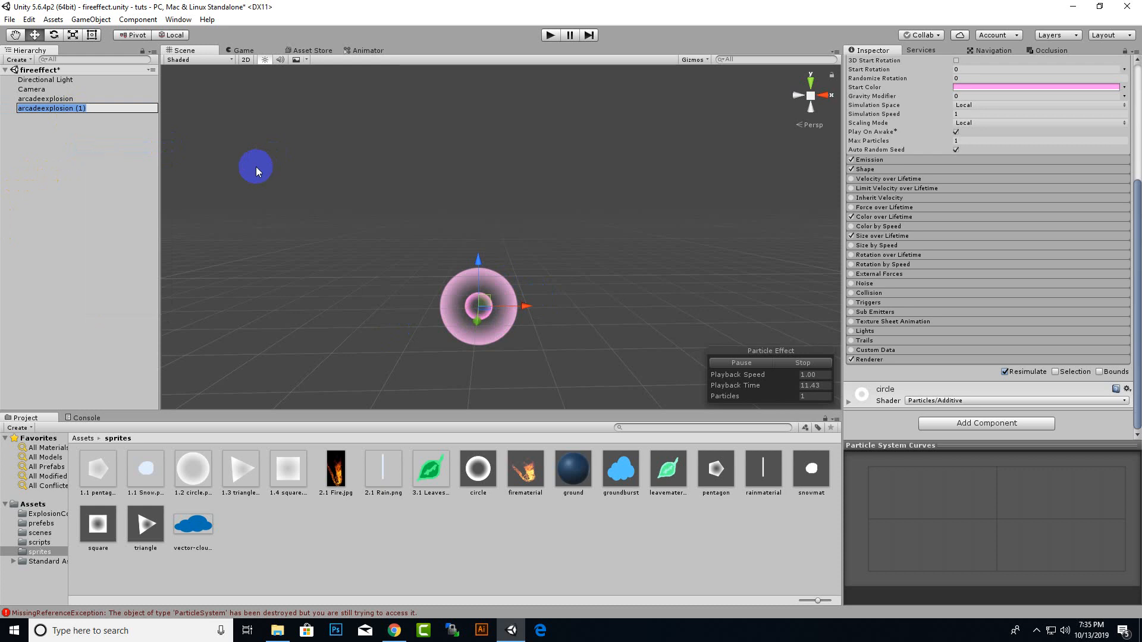
{"action": "type", "text": "afteref"}
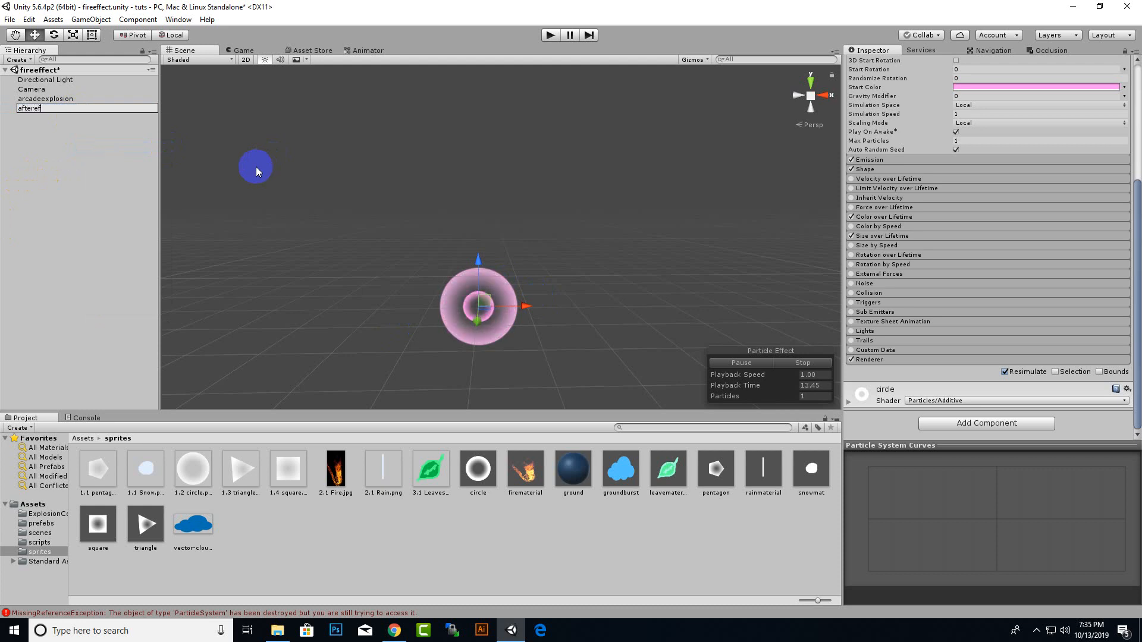
{"action": "type", "text": "fect"}
{"action": "key", "text": "Return"}
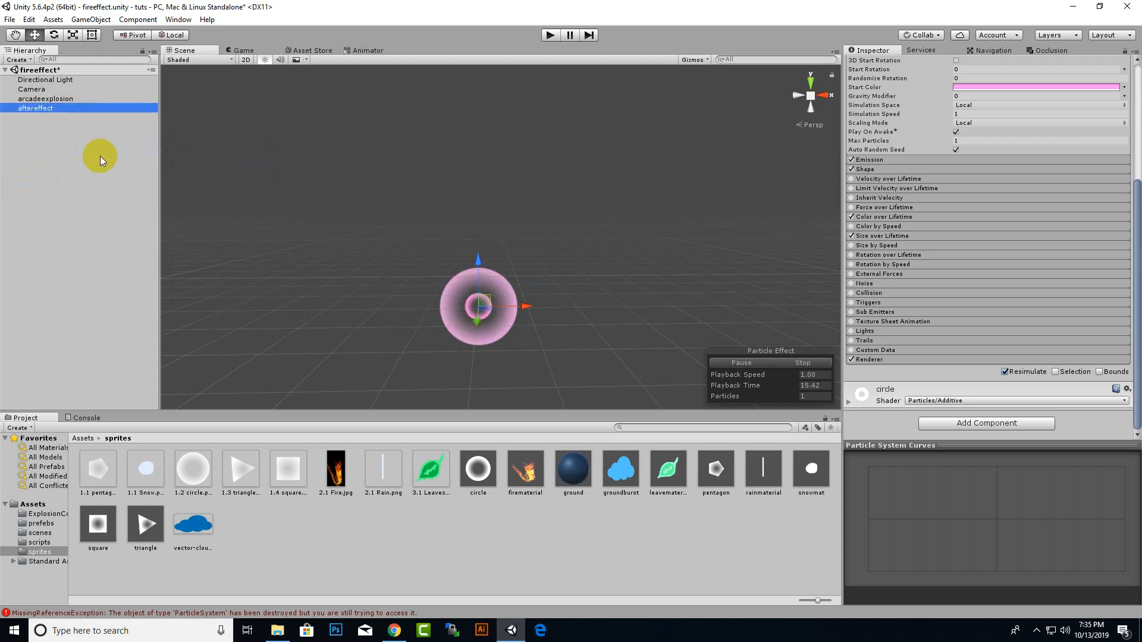
{"action": "left_click_drag", "start_coordinate": [45, 108], "coordinate": [45, 100]}
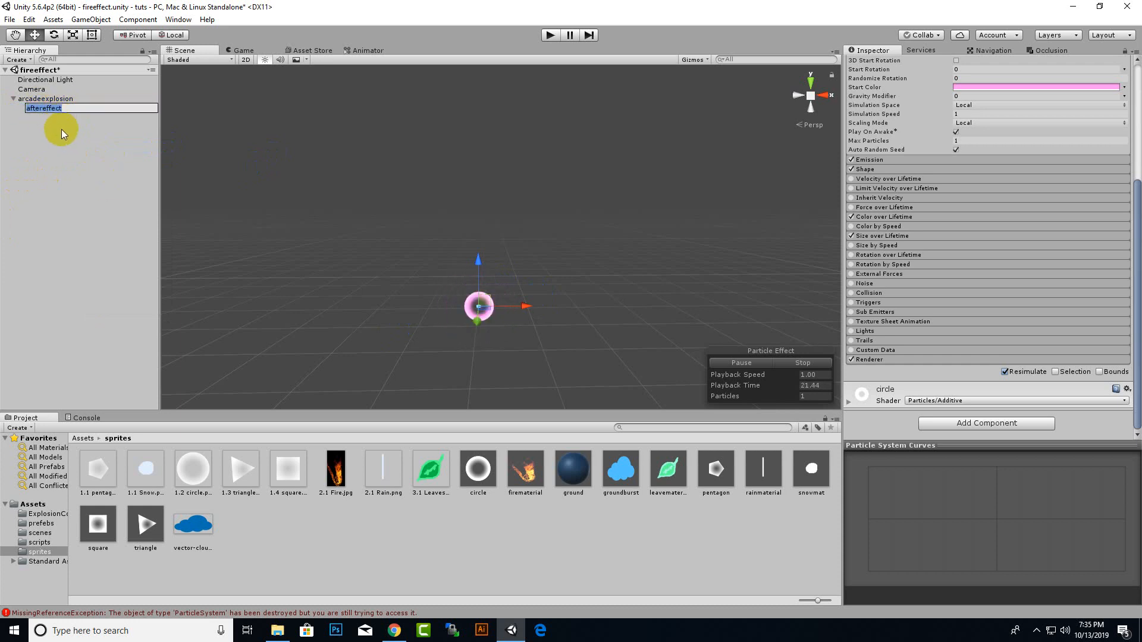
{"action": "left_click", "coordinate": [62, 130]}
Set the Start Size of the aftereffect particle system to 2.5
{"action": "left_click", "coordinate": [46, 110]}
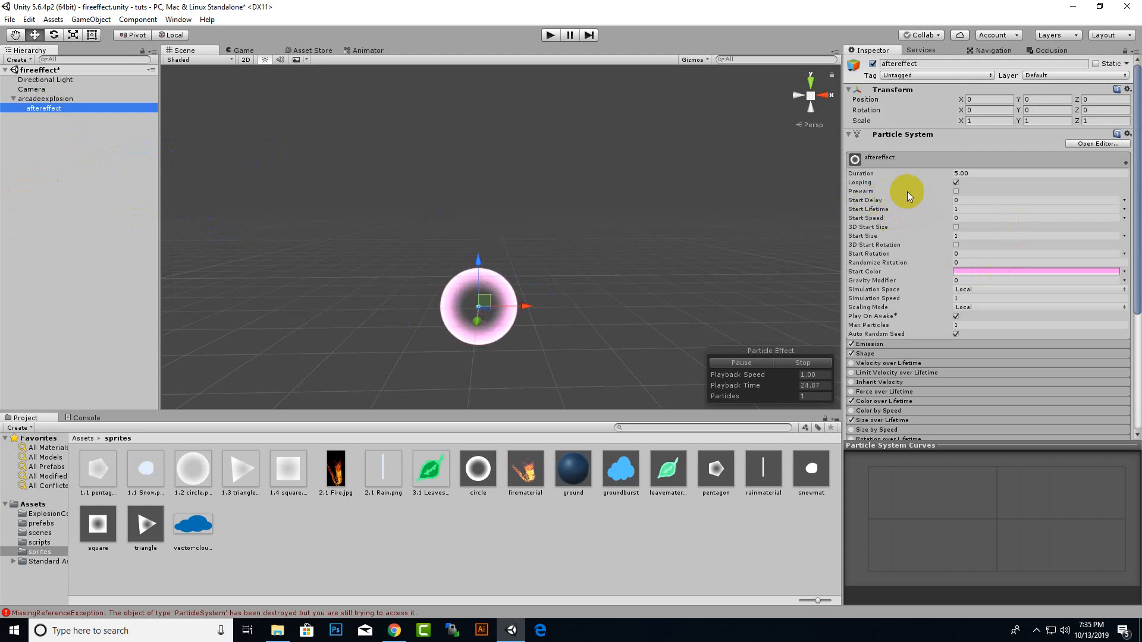
{"action": "left_click", "coordinate": [958, 235]}
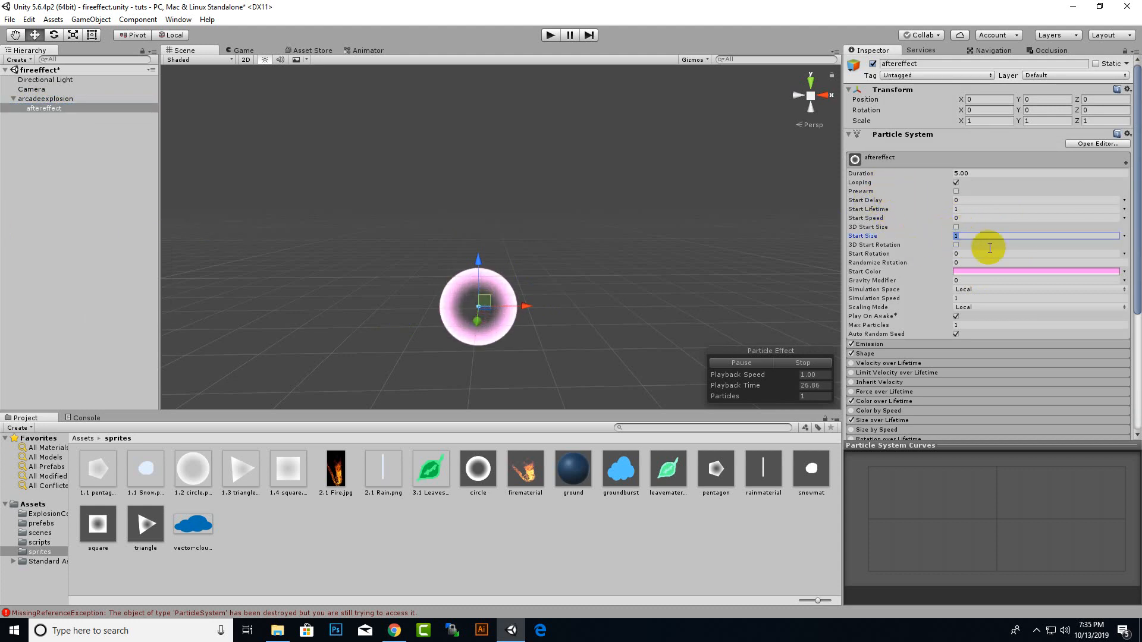
{"action": "type", "text": "2.5"}
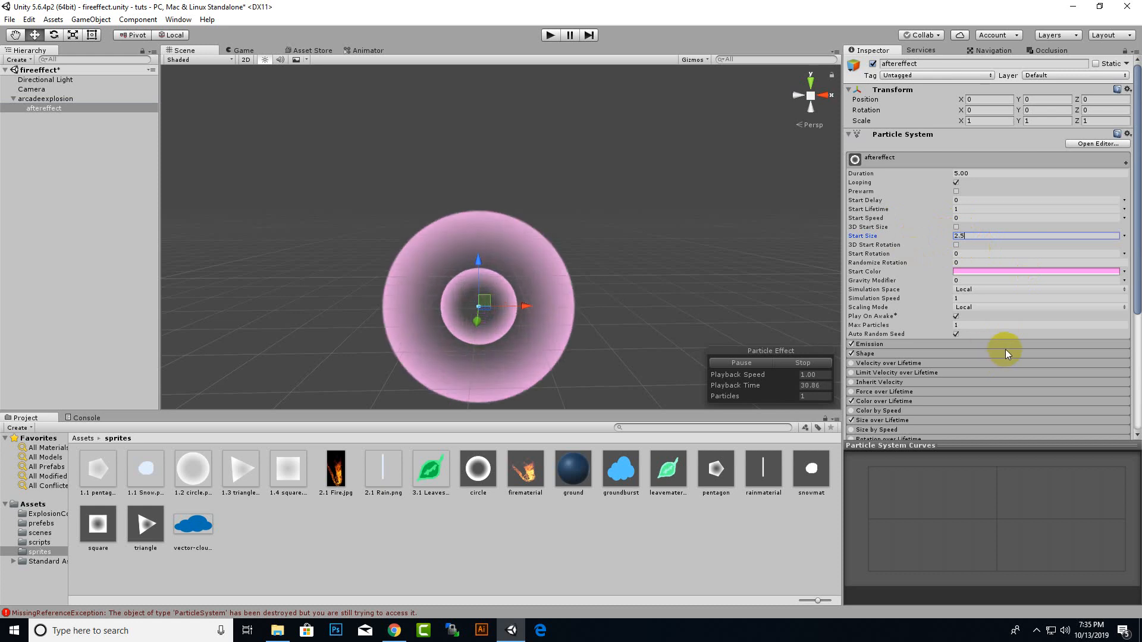
Raise the maximum of aftereffect's Size over Lifetime curve to 2.5
{"action": "scroll", "coordinate": [1005, 349], "scroll_direction": "down", "scroll_amount": 4}
{"action": "scroll", "coordinate": [1006, 348], "scroll_direction": "down", "scroll_amount": 2}
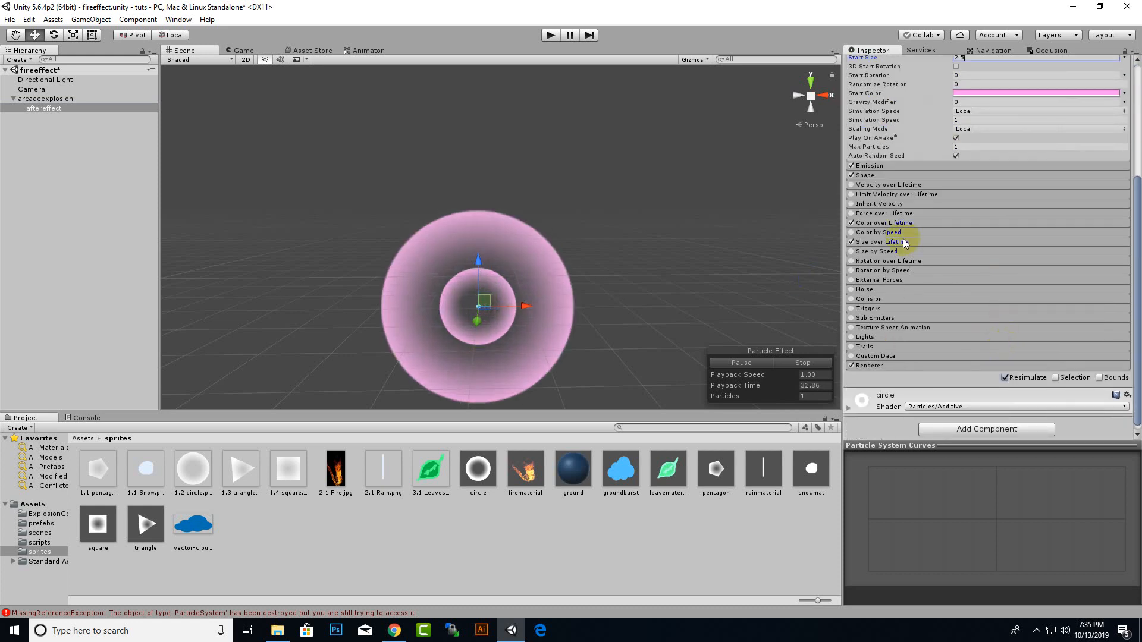
{"action": "left_click", "coordinate": [888, 243]}
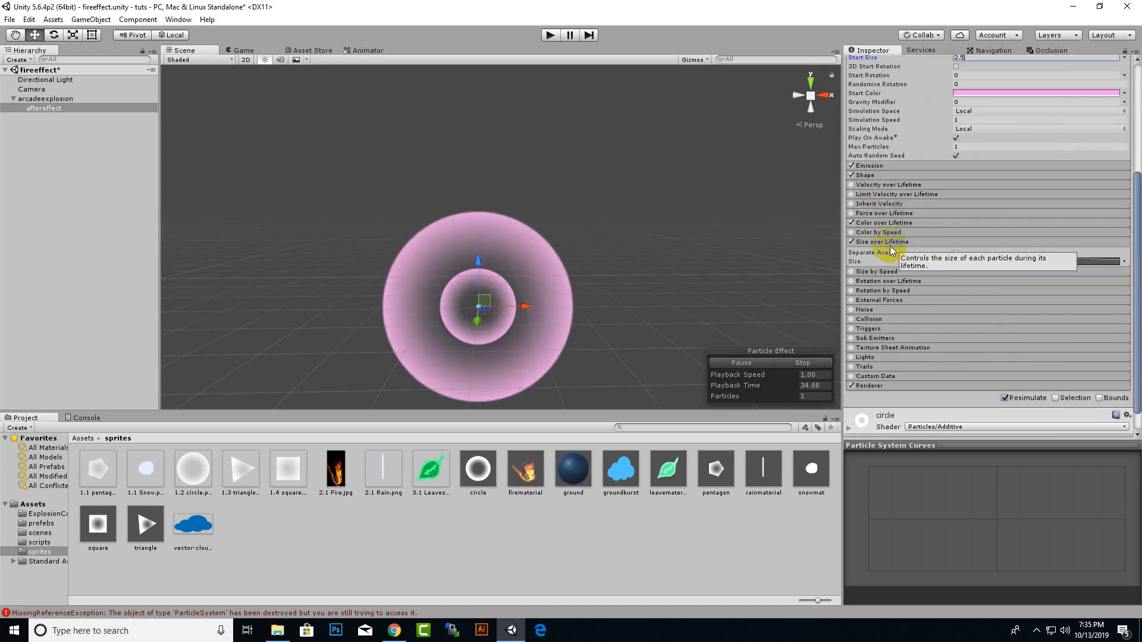
{"action": "left_click", "coordinate": [1085, 259]}
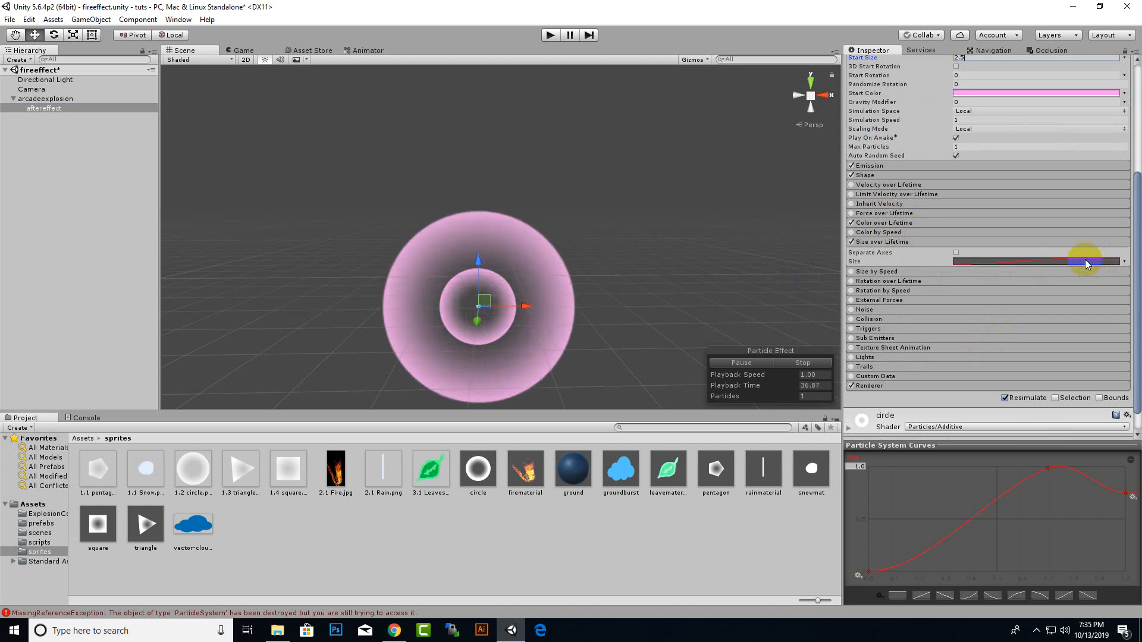
{"action": "left_click", "coordinate": [860, 466]}
{"action": "type", "text": "2"}
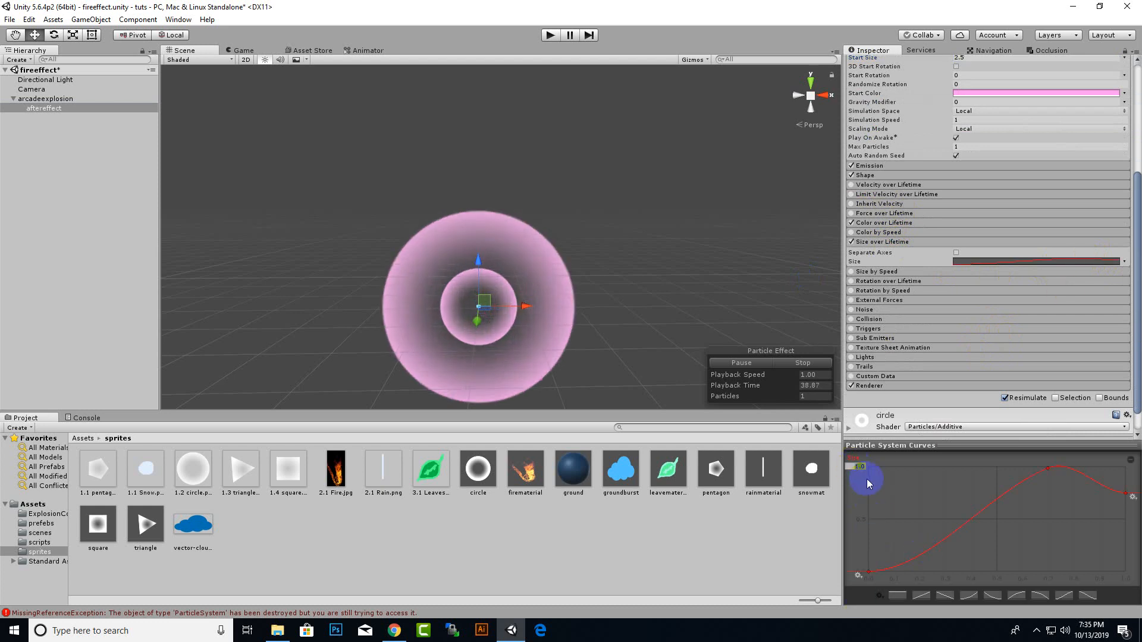
{"action": "type", "text": ".5"}
{"action": "key", "text": "Return"}
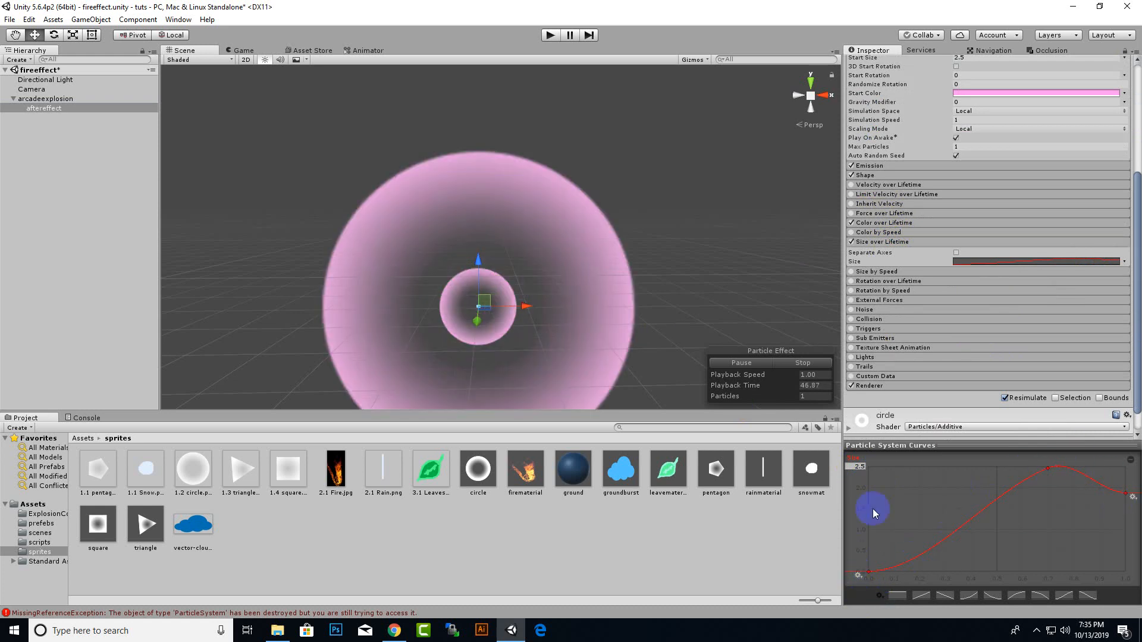
Change aftereffect's Start Color to a muted, paler pink, D6A8CFFF
{"action": "scroll", "coordinate": [536, 277], "scroll_direction": "down", "scroll_amount": 6}
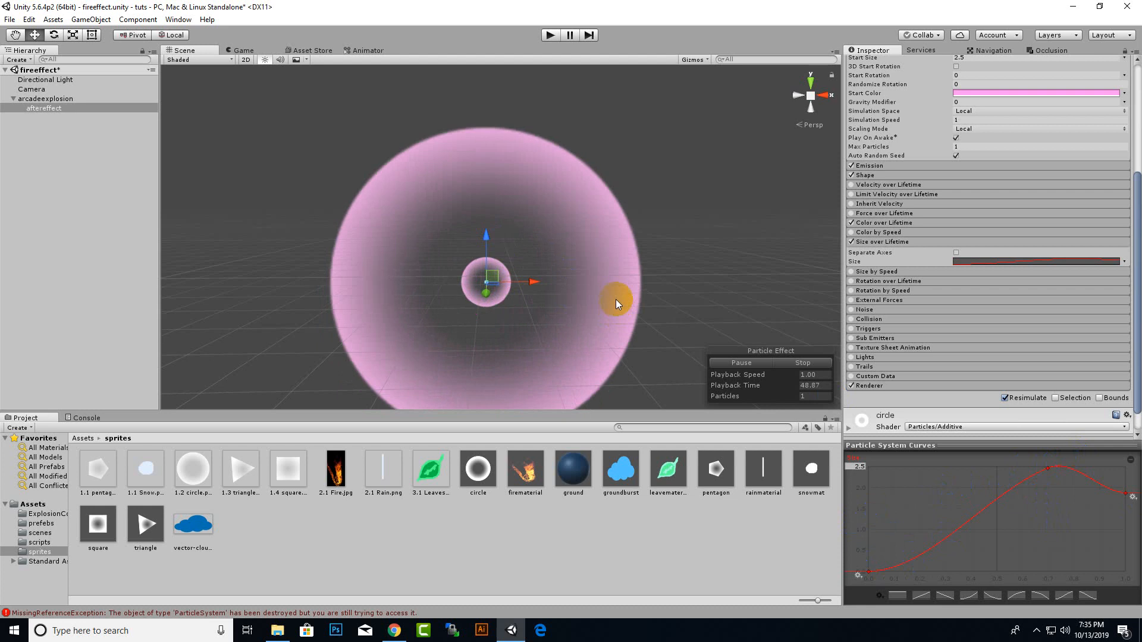
{"action": "scroll", "coordinate": [615, 290], "scroll_direction": "down", "scroll_amount": 5}
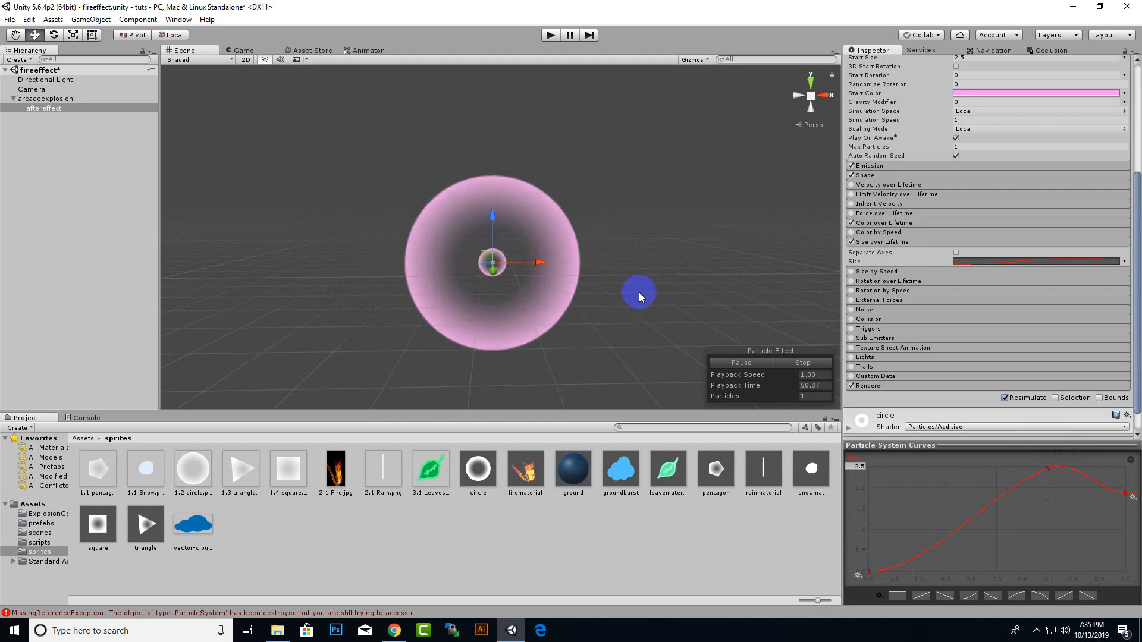
{"action": "scroll", "coordinate": [638, 291], "scroll_direction": "down", "scroll_amount": 2}
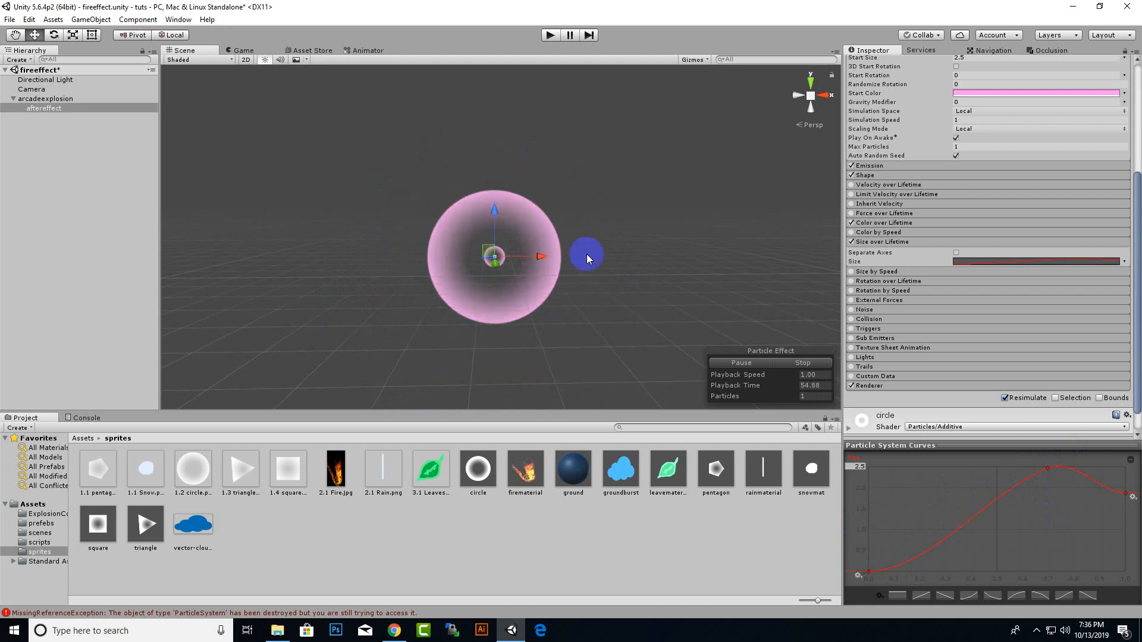
{"action": "left_click", "coordinate": [972, 96]}
{"action": "mouse_move", "coordinate": [1033, 326]}
{"action": "left_mouse_down"}
{"action": "mouse_move", "coordinate": [1008, 345]}
{"action": "mouse_move", "coordinate": [1010, 332]}
{"action": "left_mouse_up"}
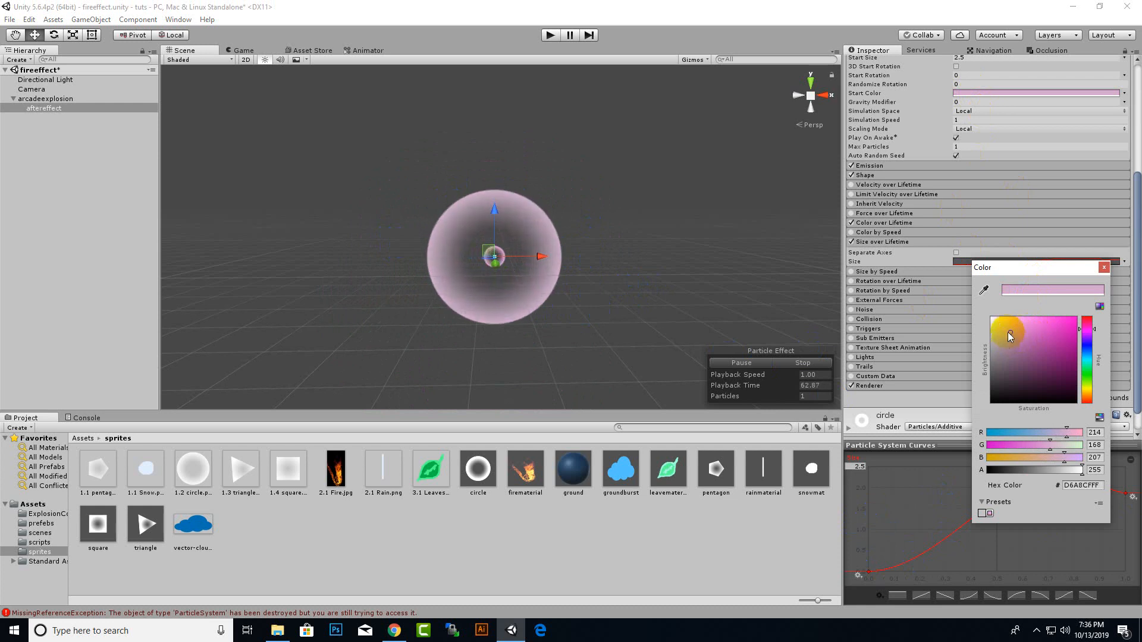
{"action": "left_click", "coordinate": [1104, 268]}
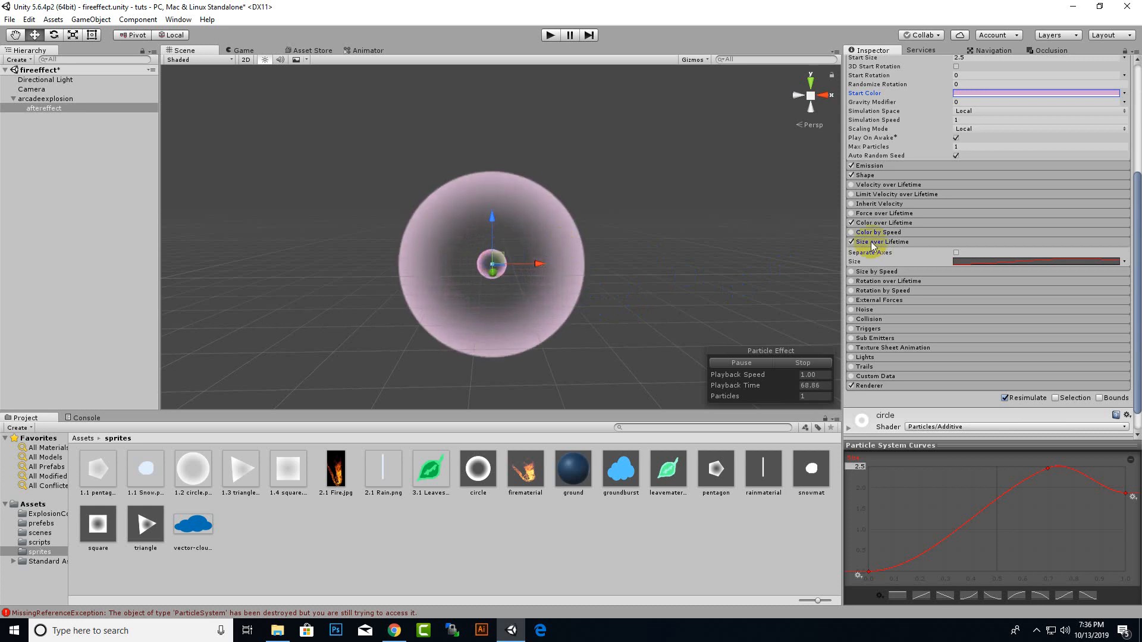
Set aftereffect's Start Delay to 0.2 and restart the particle preview
{"action": "scroll", "coordinate": [993, 222], "scroll_direction": "up", "scroll_amount": 5}
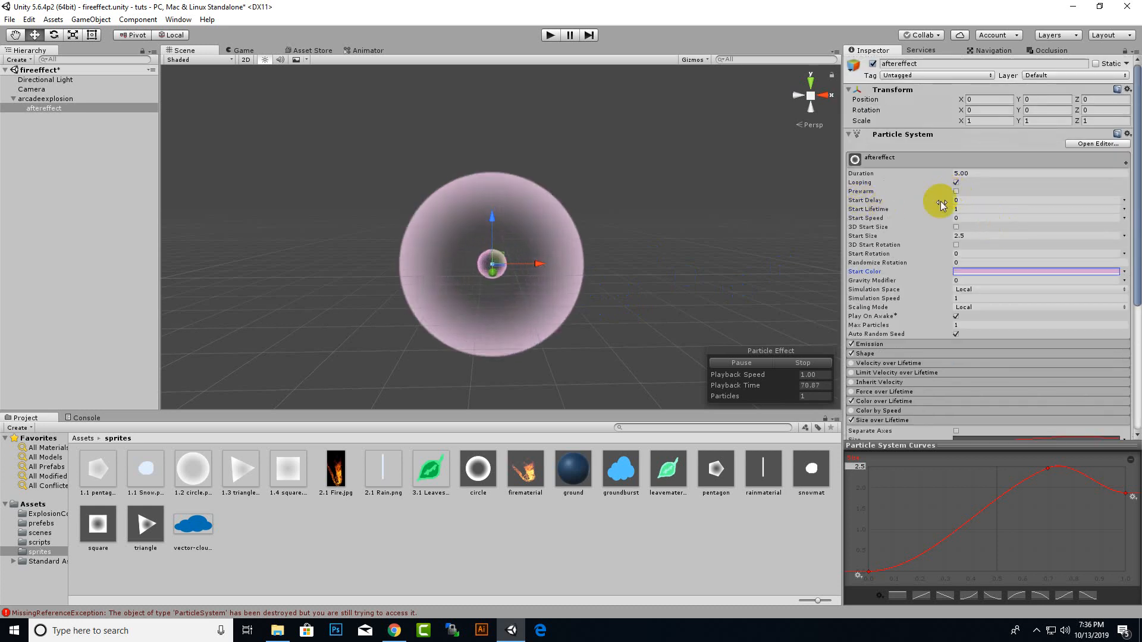
{"action": "left_click", "coordinate": [971, 201]}
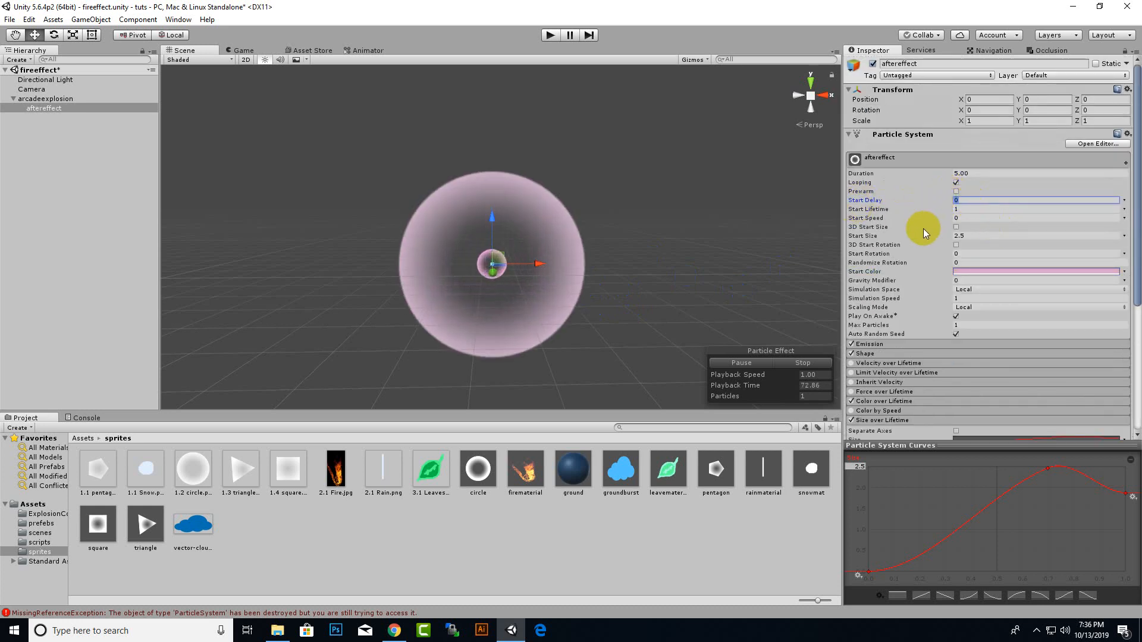
{"action": "type", "text": "."}
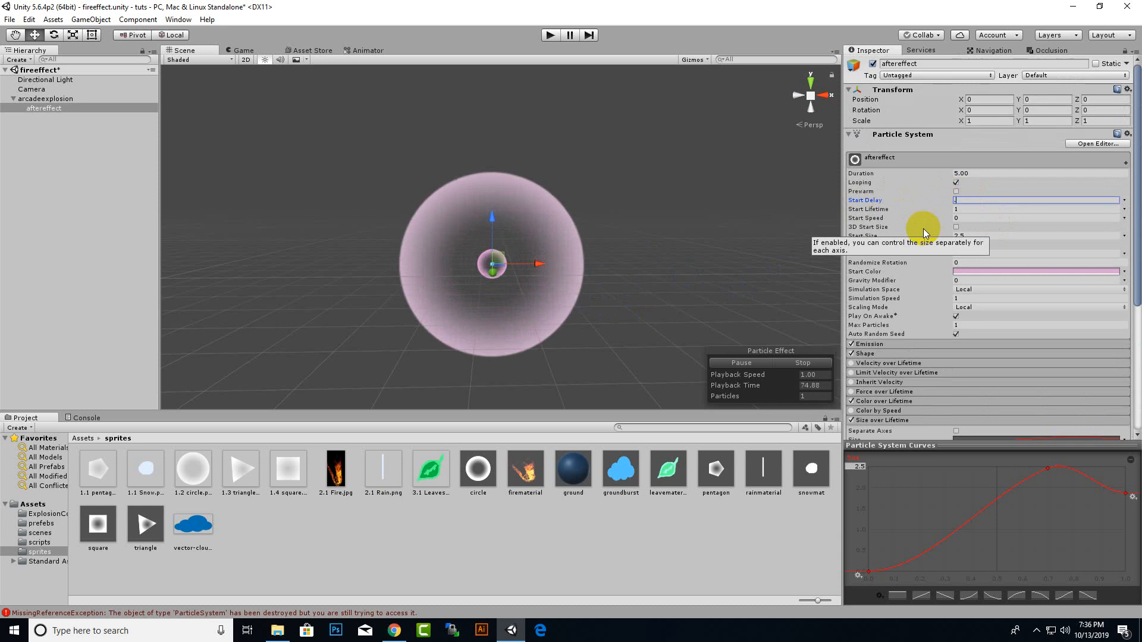
{"action": "type", "text": "5"}
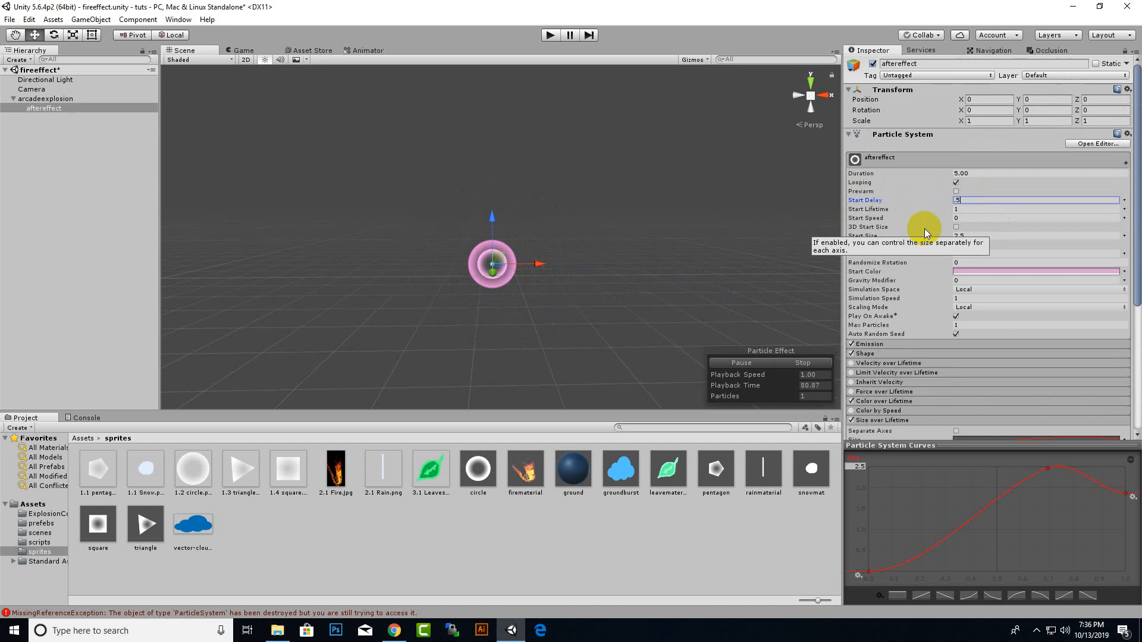
{"action": "type", "text": "2"}
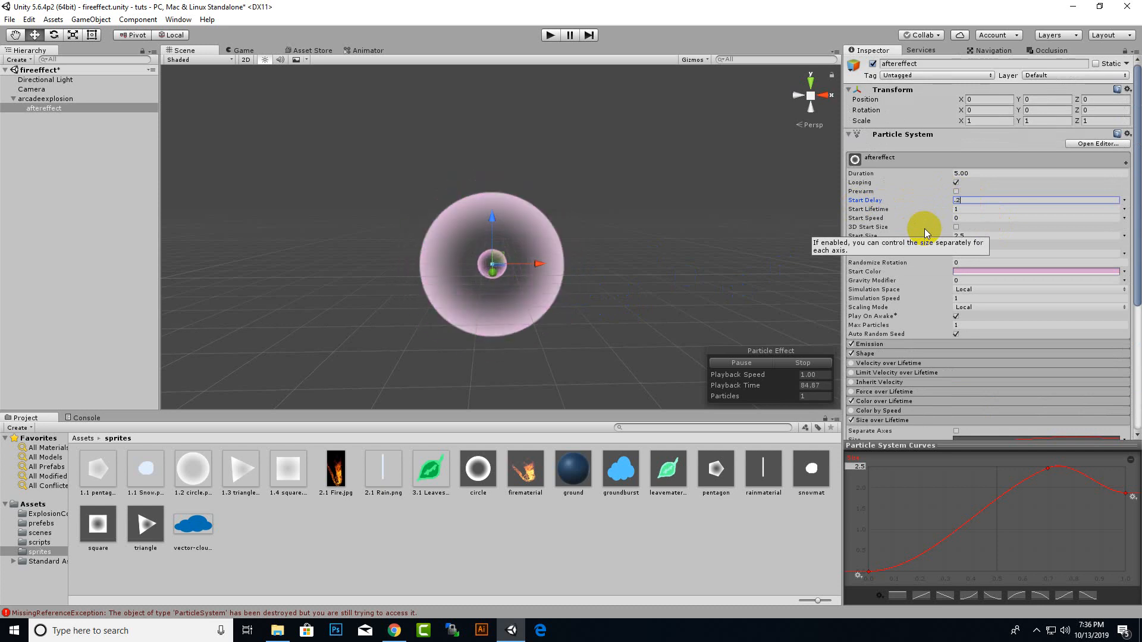
{"action": "left_click", "coordinate": [803, 362]}
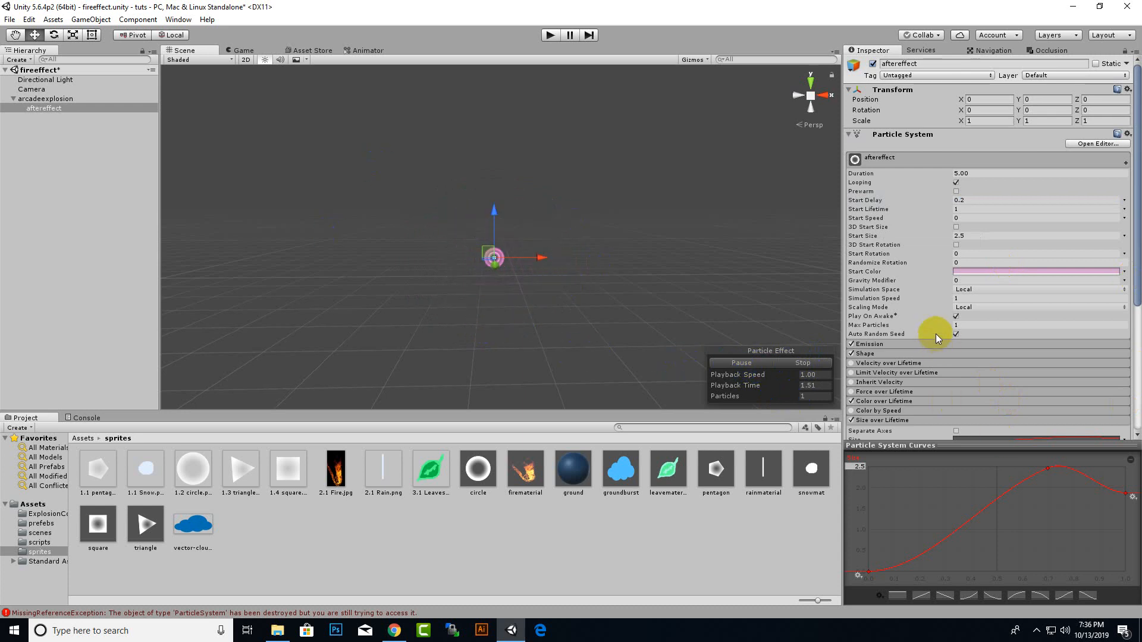
{"action": "scroll", "coordinate": [936, 335], "scroll_direction": "down", "scroll_amount": 6}
{"action": "scroll", "coordinate": [911, 395], "scroll_direction": "up", "scroll_amount": 6}
{"action": "middle_click_drag", "start_coordinate": [631, 205], "coordinate": [666, 204]}
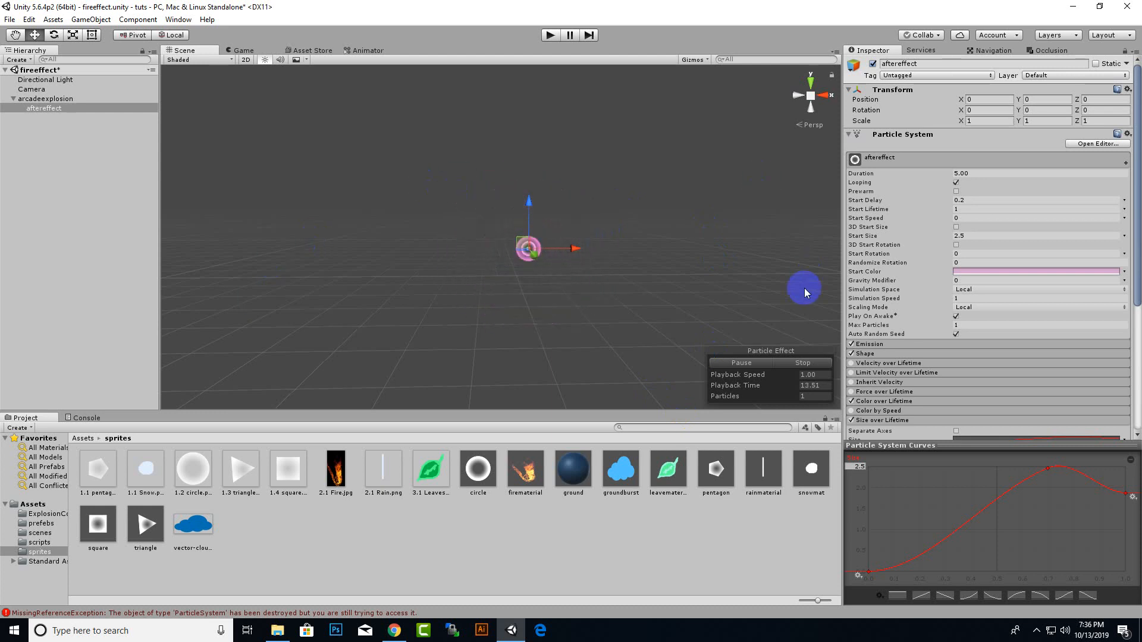
{"action": "middle_click_drag", "start_coordinate": [436, 302], "coordinate": [418, 296]}
{"action": "right_click", "coordinate": [52, 108]}
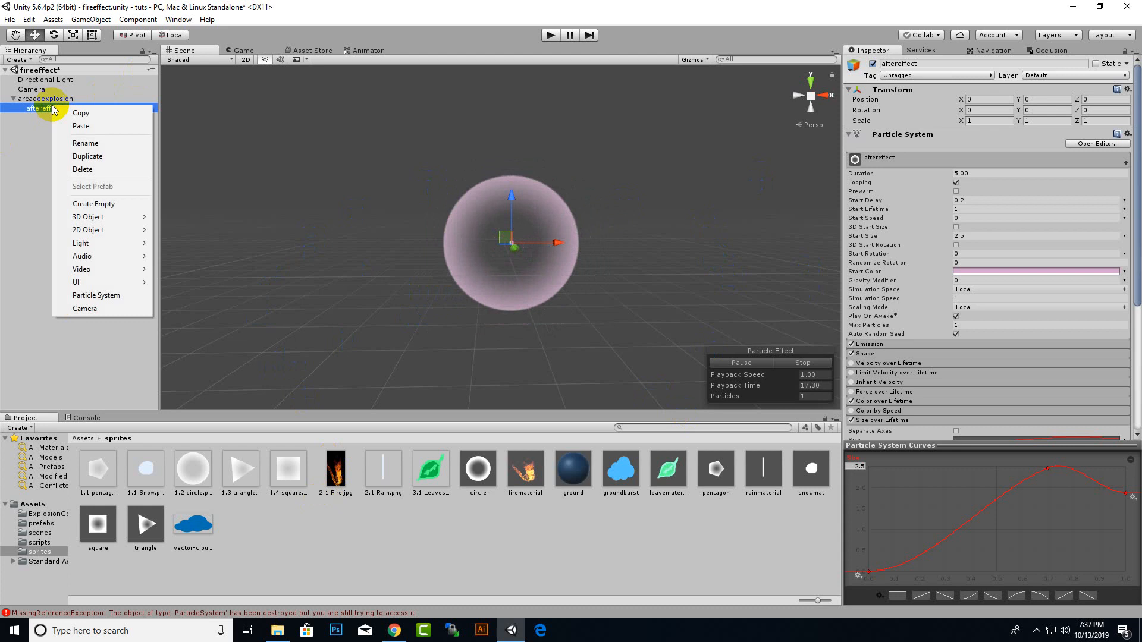
{"action": "left_click", "coordinate": [1116, 308]}
Enable the Sub Emitters module on aftereffect and try to assign aftereffect as its Birth sub-emitter
{"action": "scroll", "coordinate": [1062, 379], "scroll_direction": "down", "scroll_amount": 6}
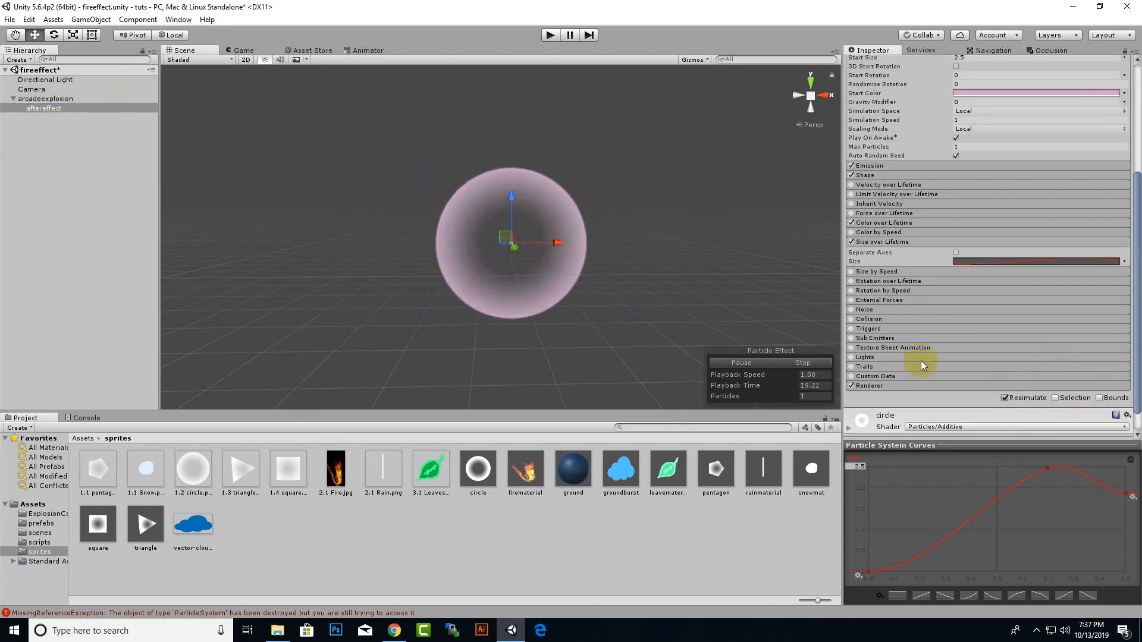
{"action": "left_click", "coordinate": [854, 339]}
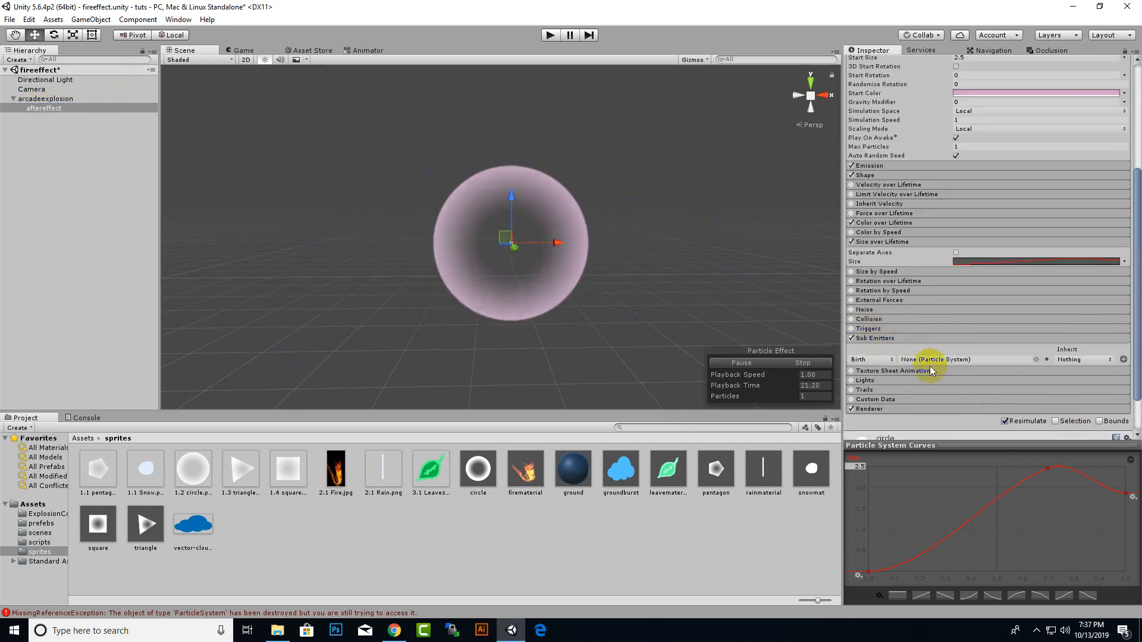
{"action": "left_click", "coordinate": [1036, 360]}
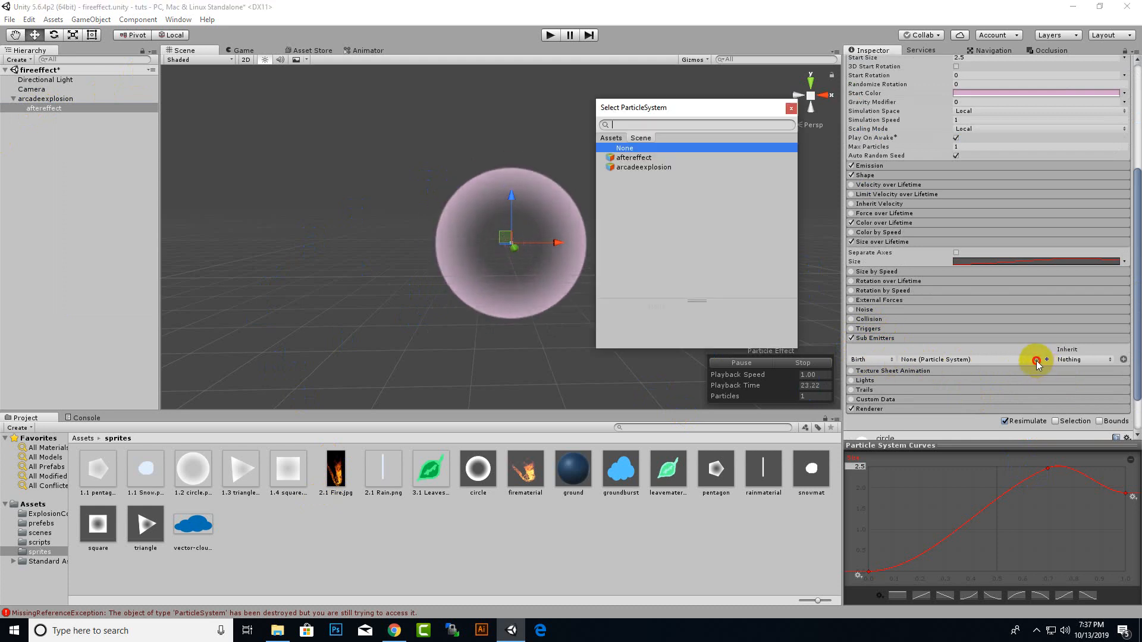
{"action": "left_click", "coordinate": [634, 159]}
{"action": "double_click", "coordinate": [633, 158]}
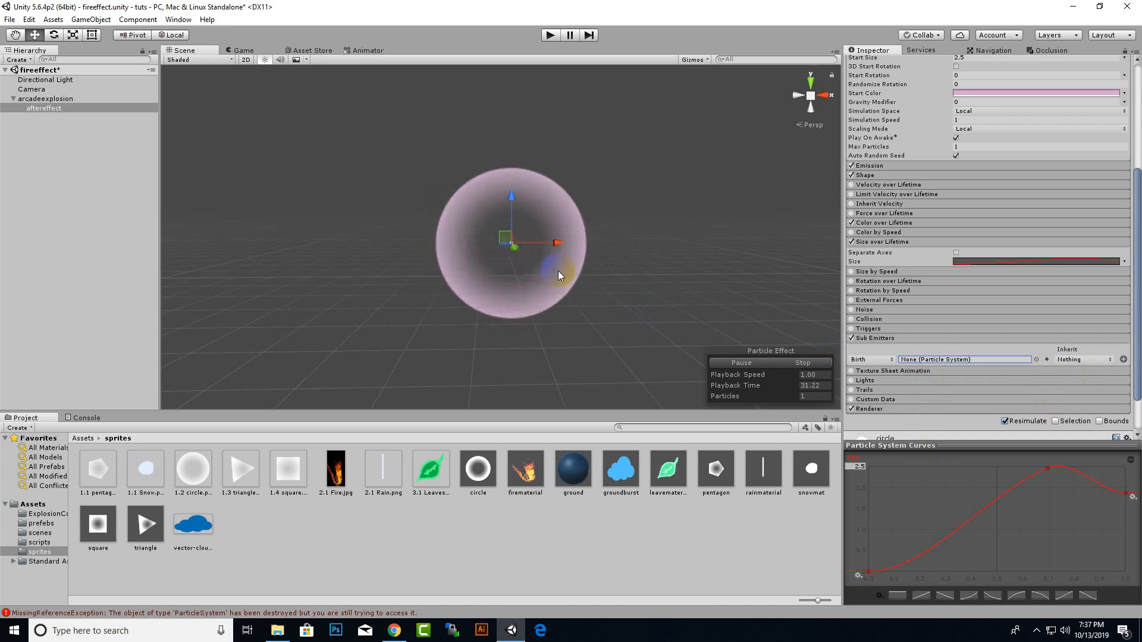
Create a new Birth sub-emitter particle system for aftereffect and select it in the hierarchy
{"action": "scroll", "coordinate": [558, 266], "scroll_direction": "up", "scroll_amount": 4}
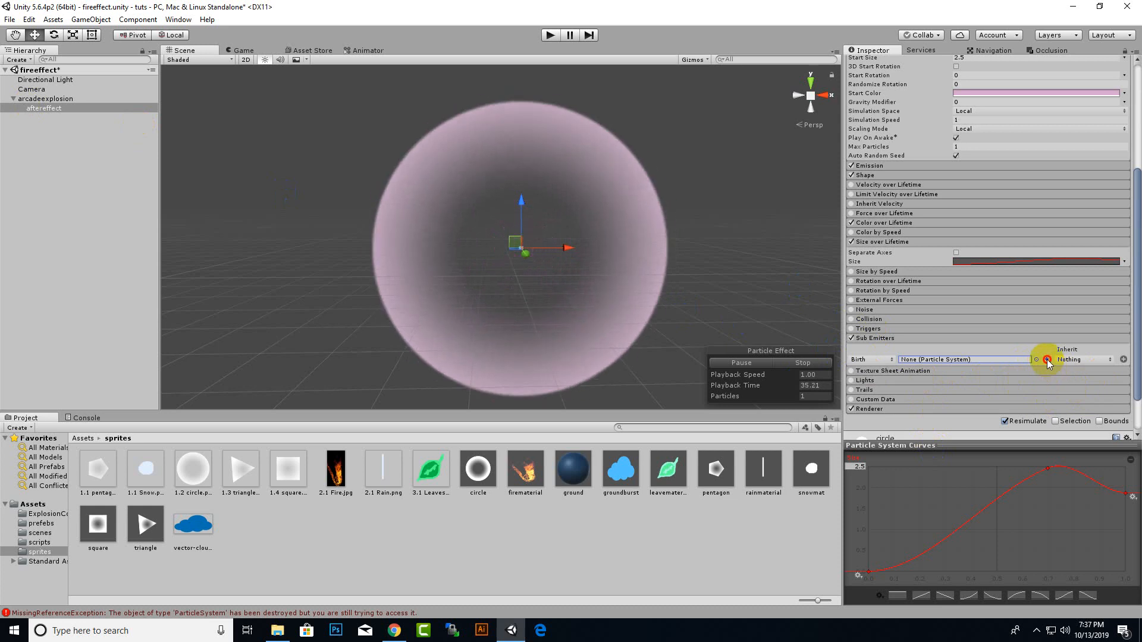
{"action": "left_click", "coordinate": [1047, 359]}
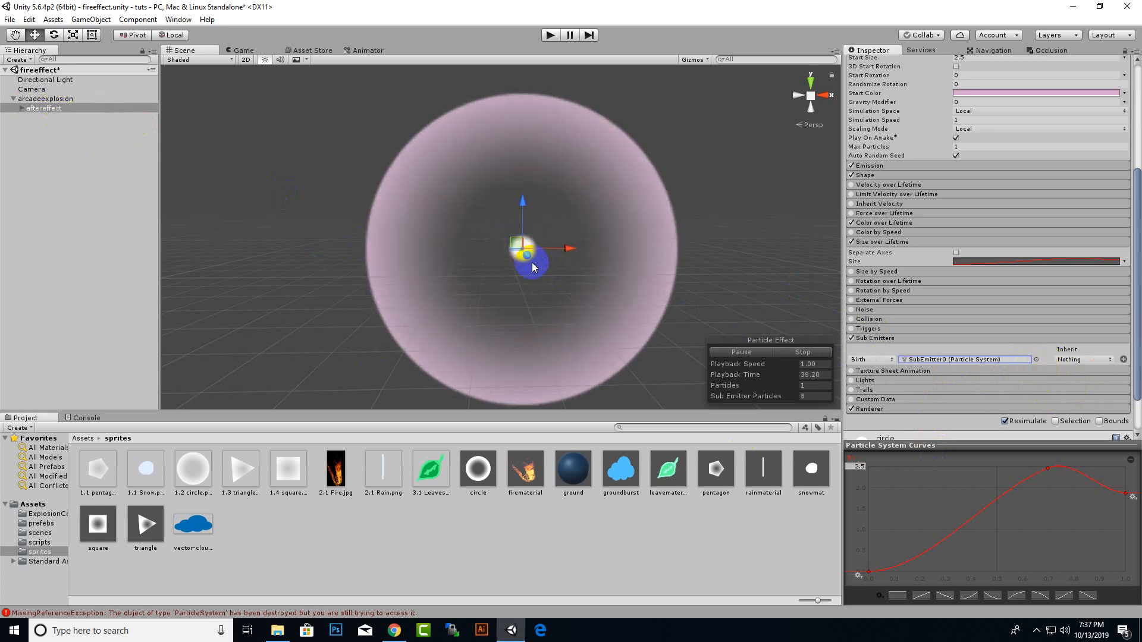
{"action": "left_click", "coordinate": [23, 109]}
{"action": "left_click", "coordinate": [22, 109]}
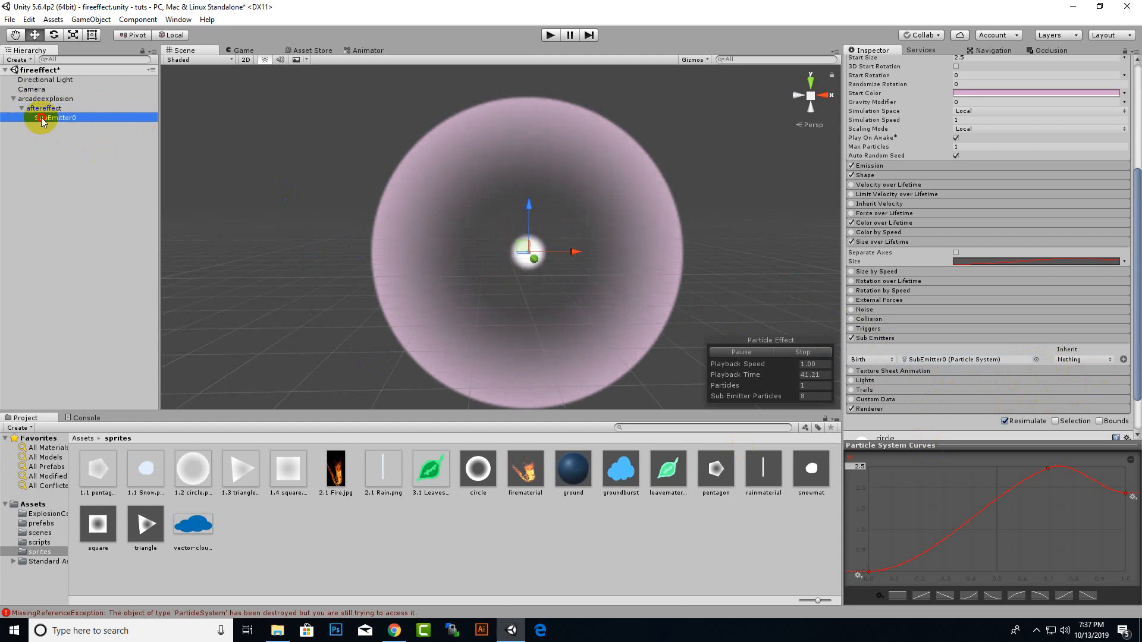
{"action": "left_click", "coordinate": [37, 118]}
{"action": "scroll", "coordinate": [1034, 253], "scroll_direction": "up", "scroll_amount": 3}
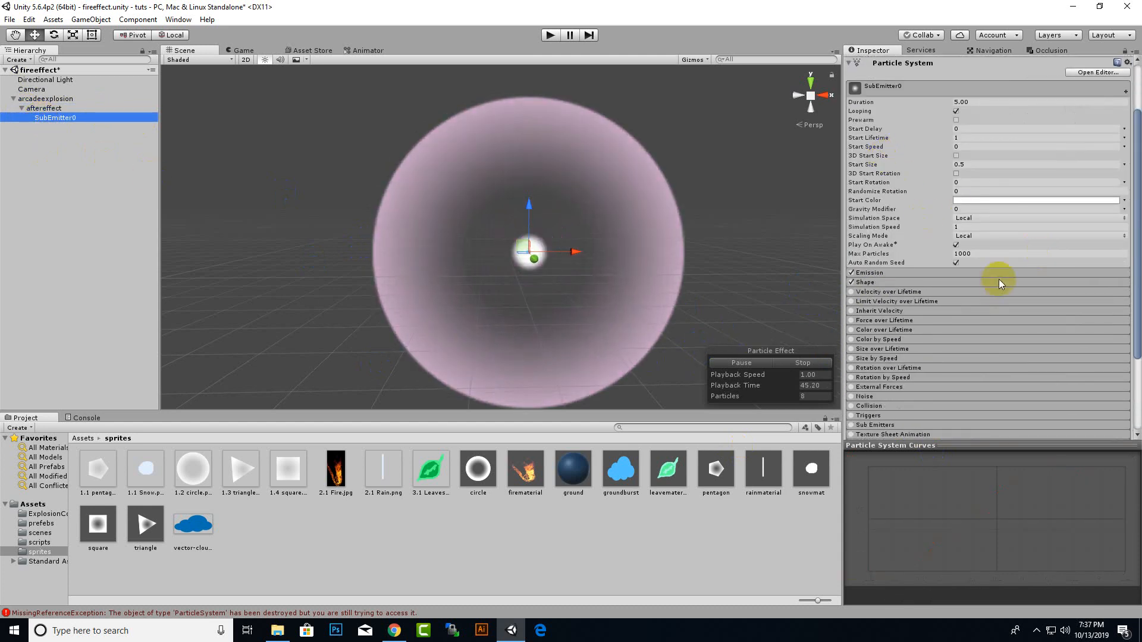
{"action": "left_click", "coordinate": [981, 254]}
{"action": "scroll", "coordinate": [529, 258], "scroll_direction": "up", "scroll_amount": 8}
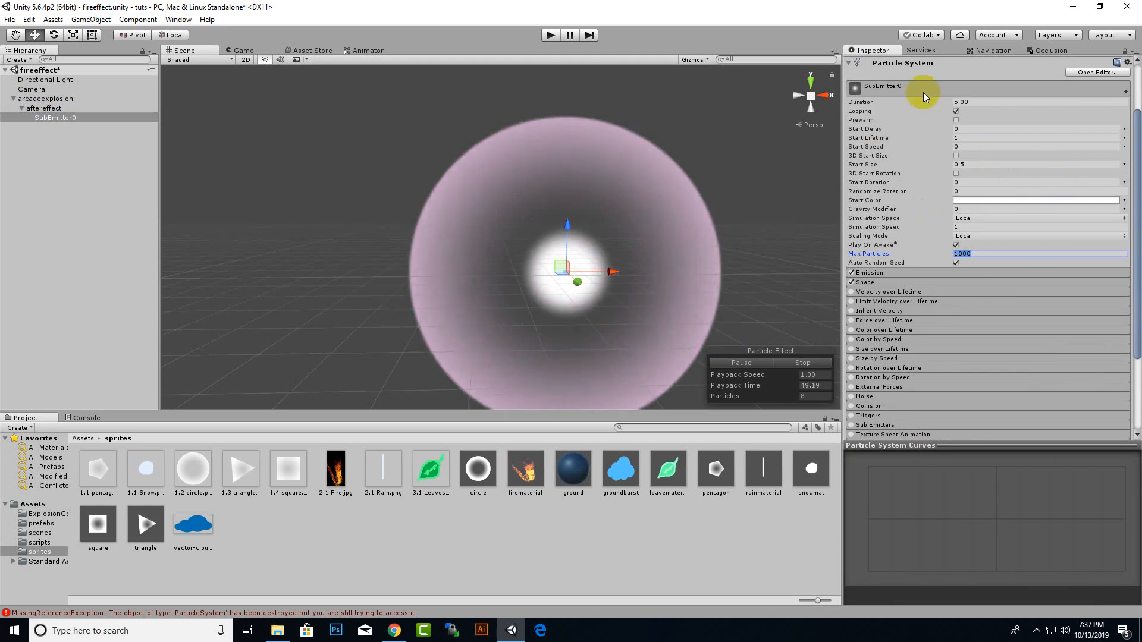
{"action": "scroll", "coordinate": [983, 185], "scroll_direction": "up", "scroll_amount": 2}
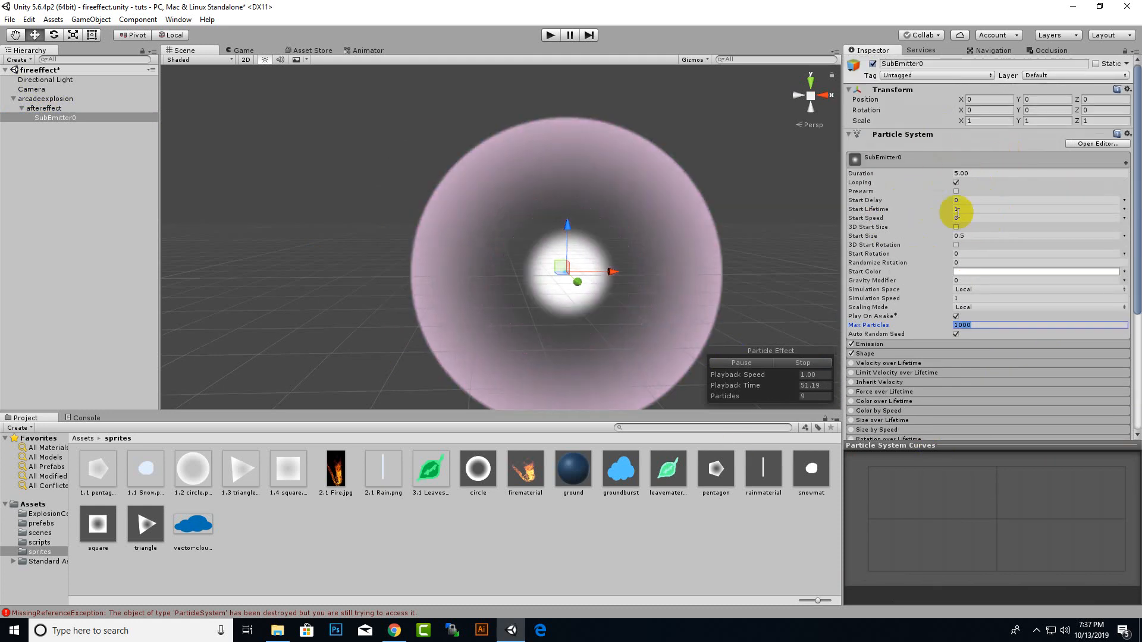
{"action": "left_click", "coordinate": [957, 209]}
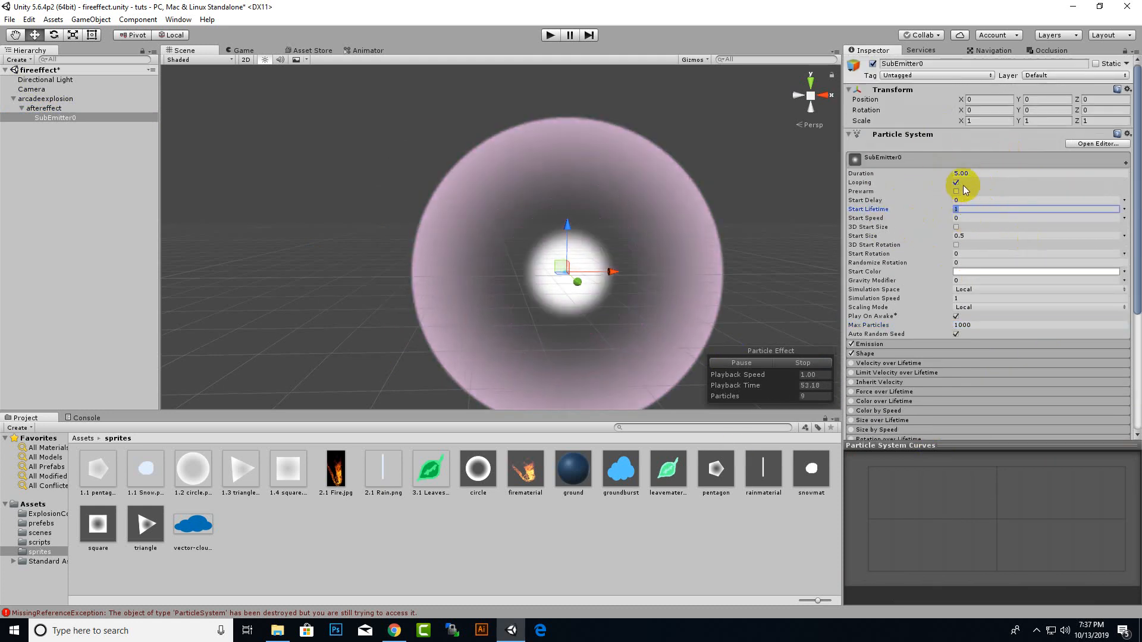
{"action": "left_click", "coordinate": [984, 173]}
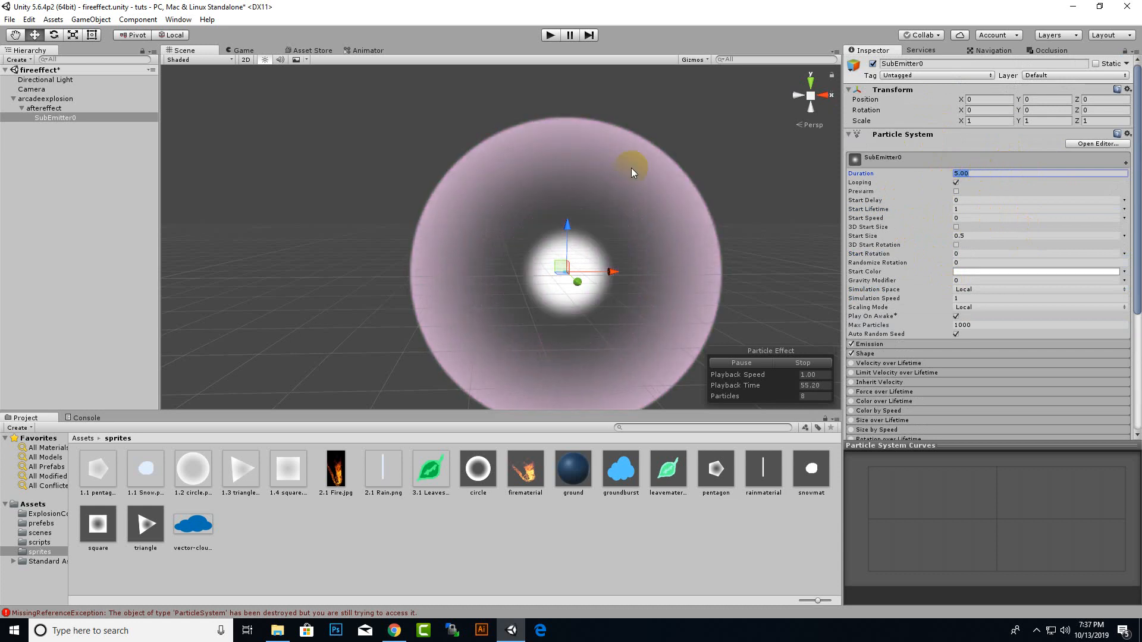
Set the Duration to 2 on arcadeexplosion, aftereffect and SubEmitter0
{"action": "left_click", "coordinate": [48, 100]}
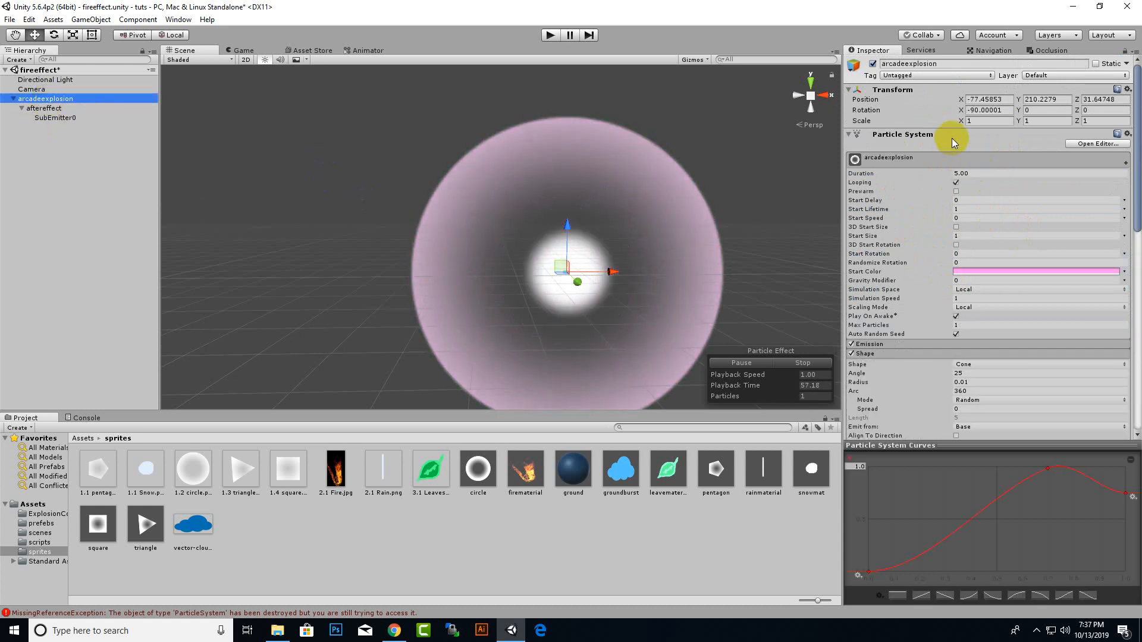
{"action": "left_click", "coordinate": [978, 173]}
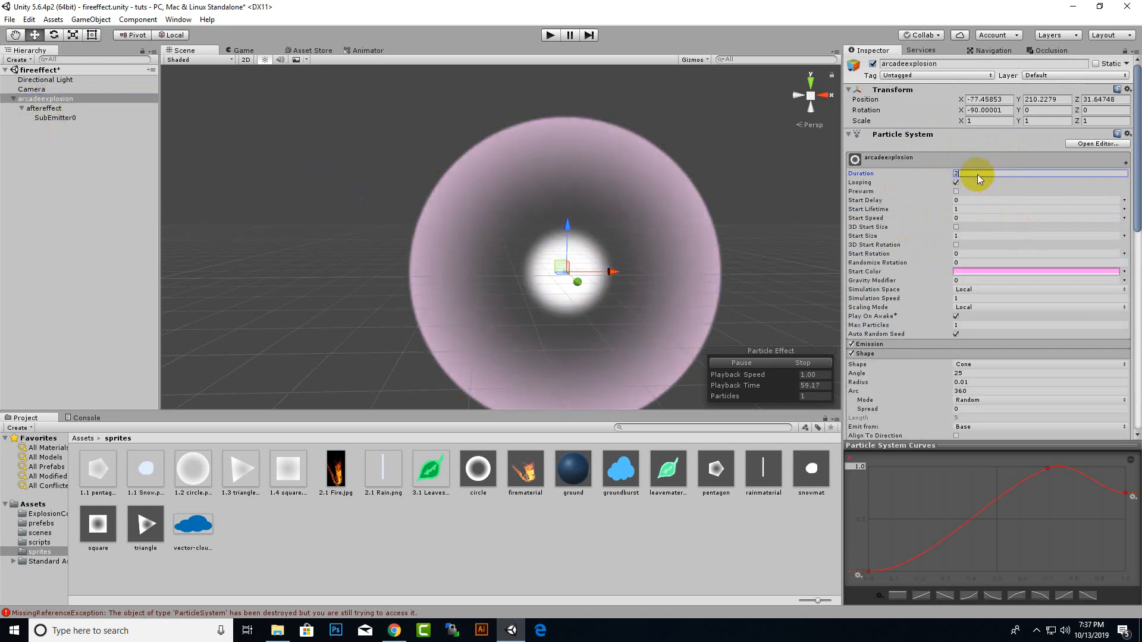
{"action": "left_click", "coordinate": [33, 108]}
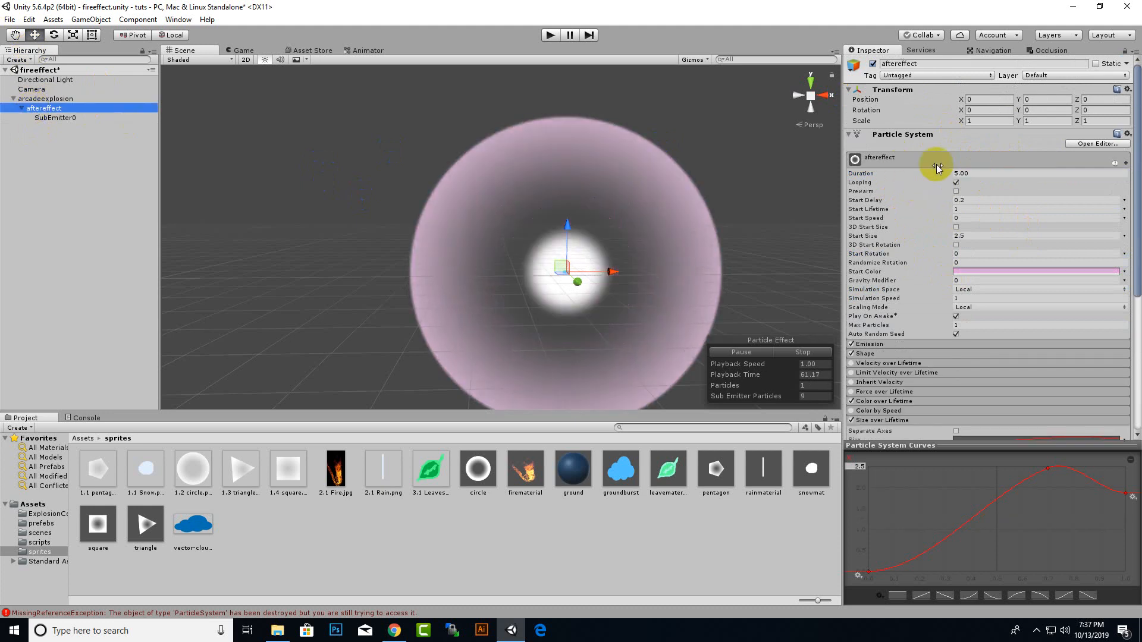
{"action": "left_click", "coordinate": [981, 173]}
{"action": "type", "text": "2"}
{"action": "left_click", "coordinate": [92, 123]}
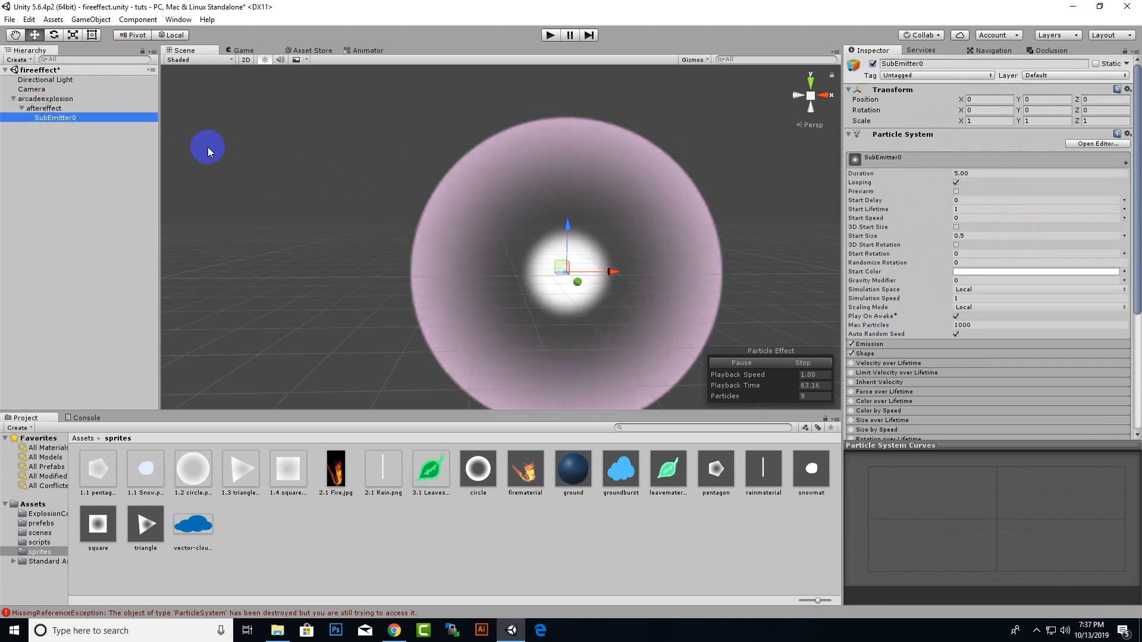
{"action": "left_click", "coordinate": [977, 173]}
{"action": "type", "text": "2"}
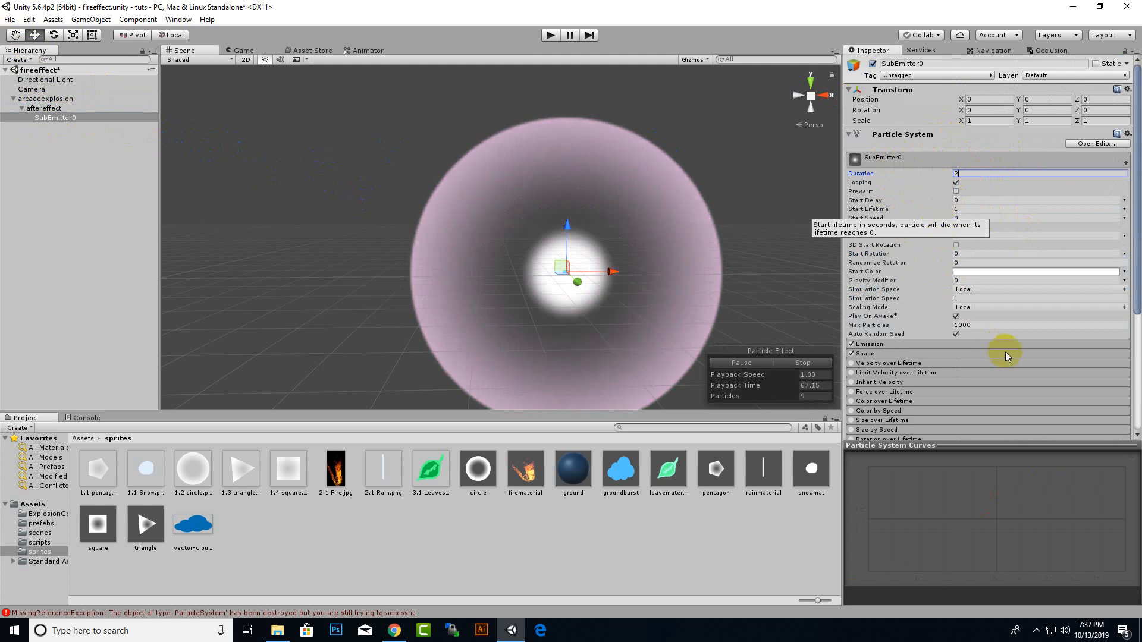
Expand SubEmitter0's Emission module and enter 1000 as its Max Particles value
{"action": "scroll", "coordinate": [989, 288], "scroll_direction": "down", "scroll_amount": 5}
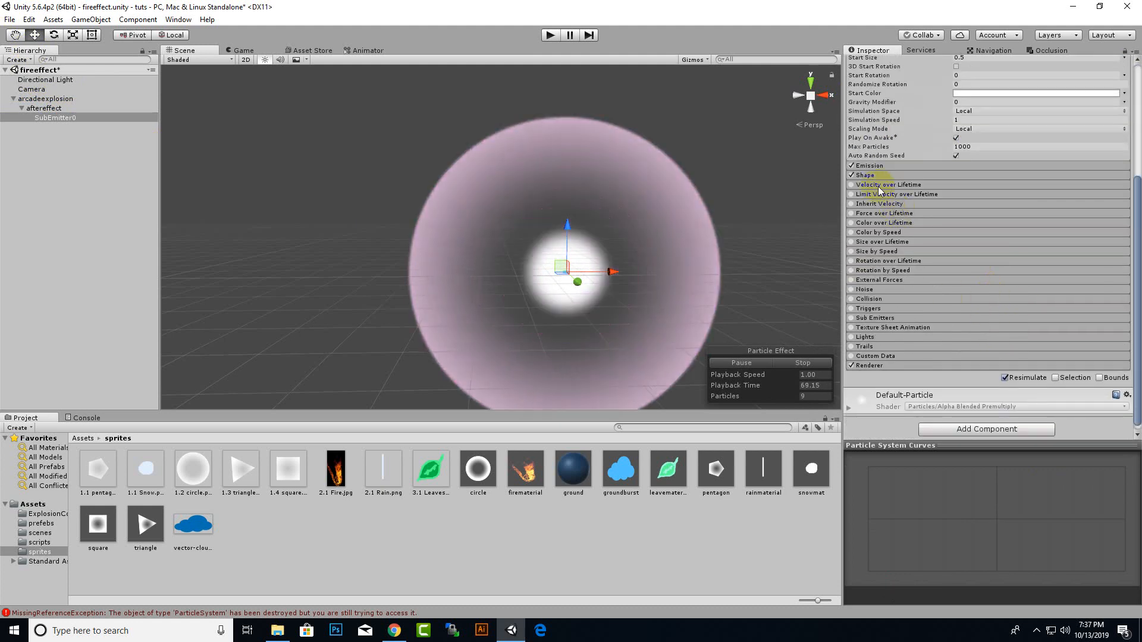
{"action": "left_click", "coordinate": [868, 165]}
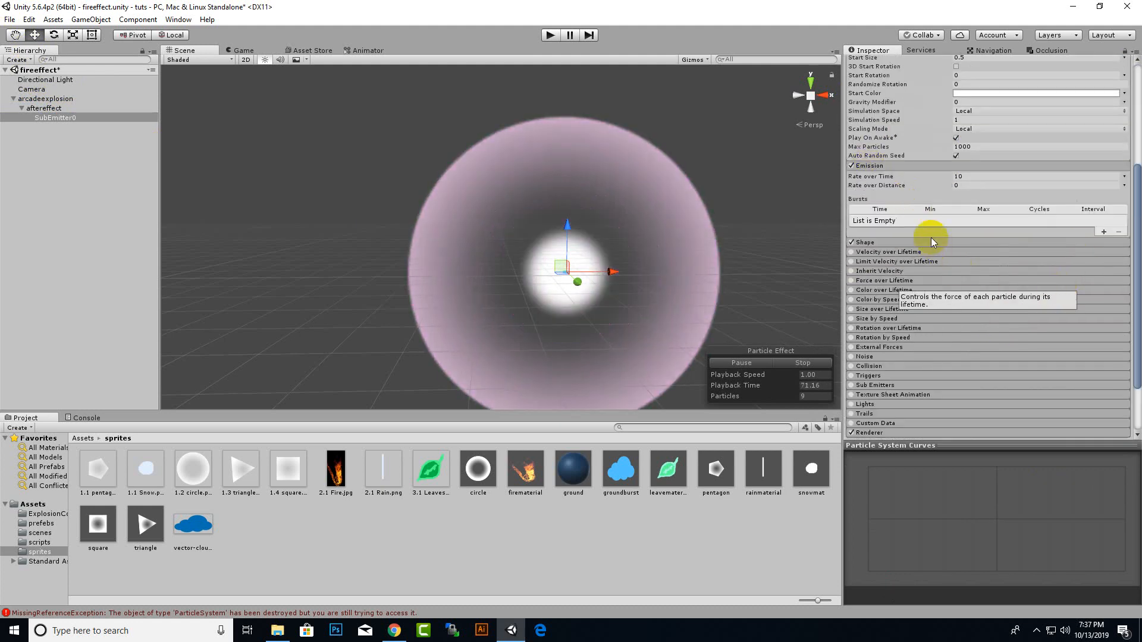
{"action": "left_click", "coordinate": [975, 146]}
{"action": "type", "text": "1"}
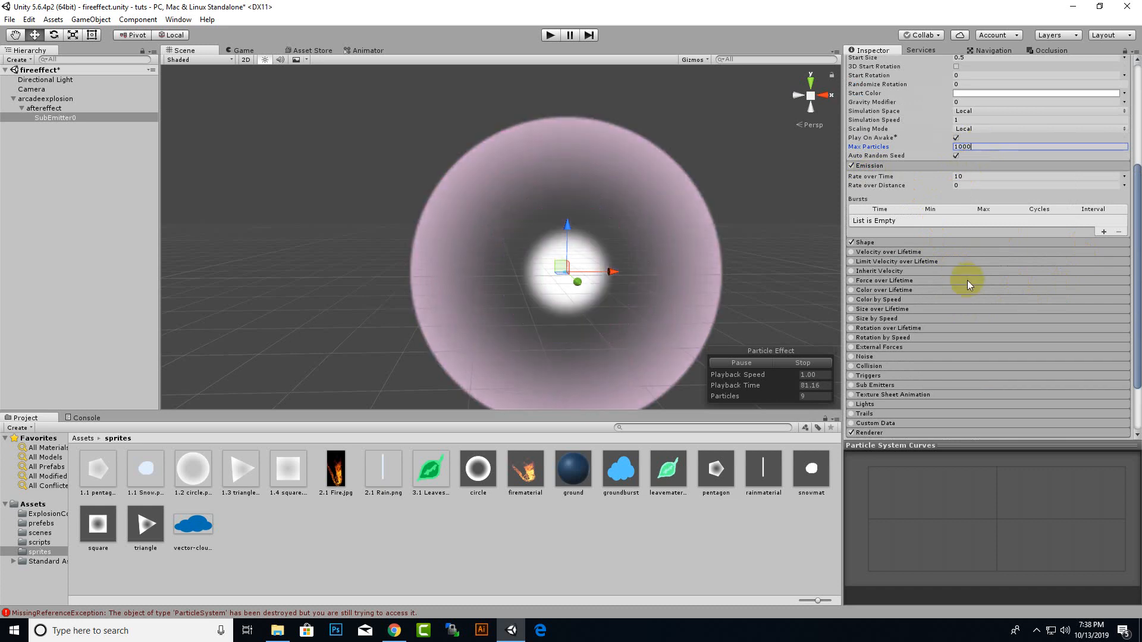
Enable the Limit Velocity over Lifetime module on SubEmitter0 and expand its settings
{"action": "scroll", "coordinate": [892, 337], "scroll_direction": "down", "scroll_amount": 3}
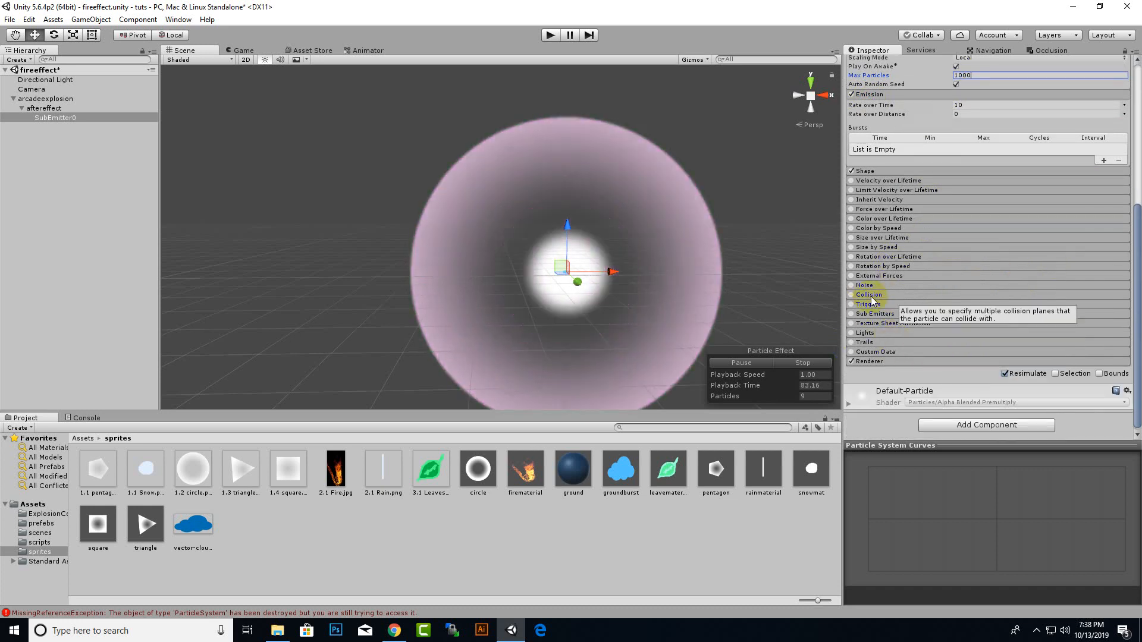
{"action": "left_click", "coordinate": [851, 190]}
{"action": "left_click", "coordinate": [890, 190]}
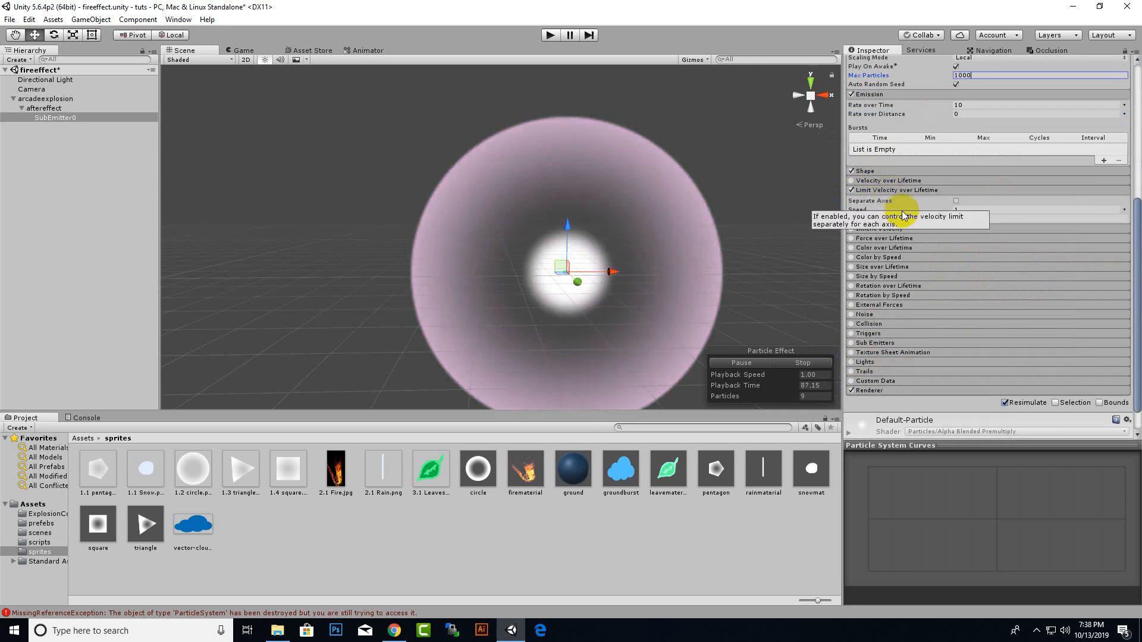
Try a curve for SubEmitter0's velocity-limit Speed, and switch Limit Velocity over Lifetime off
{"action": "left_click", "coordinate": [1122, 210]}
{"action": "left_click", "coordinate": [1038, 236]}
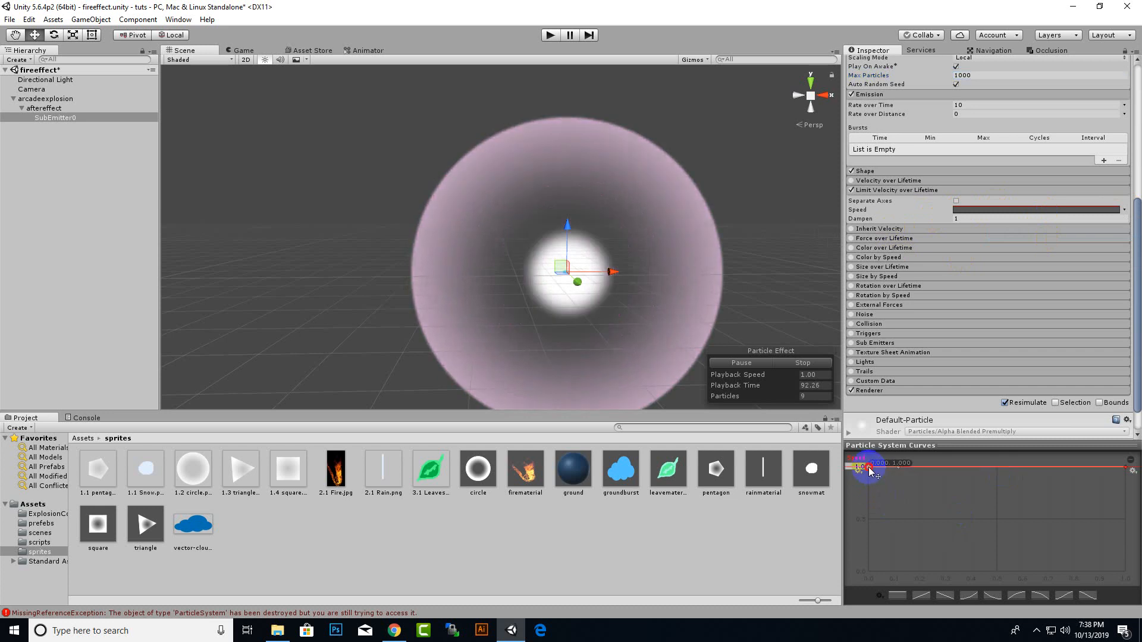
{"action": "mouse_move", "coordinate": [869, 468]}
{"action": "left_mouse_down"}
{"action": "mouse_move", "coordinate": [868, 526]}
{"action": "mouse_move", "coordinate": [869, 468]}
{"action": "left_mouse_up"}
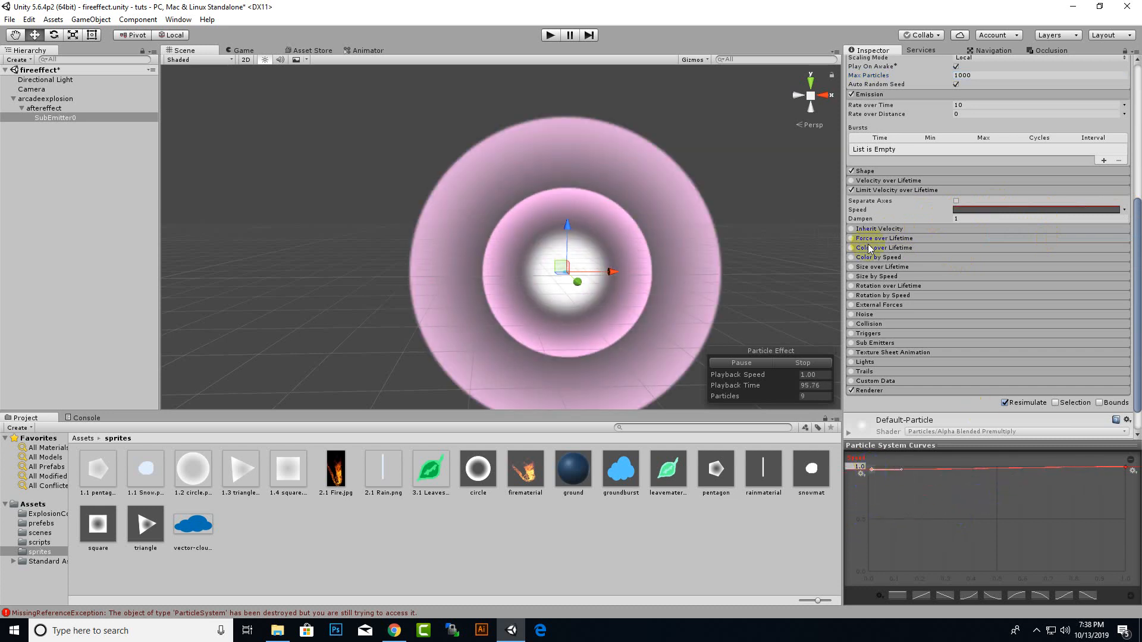
{"action": "left_click", "coordinate": [851, 190]}
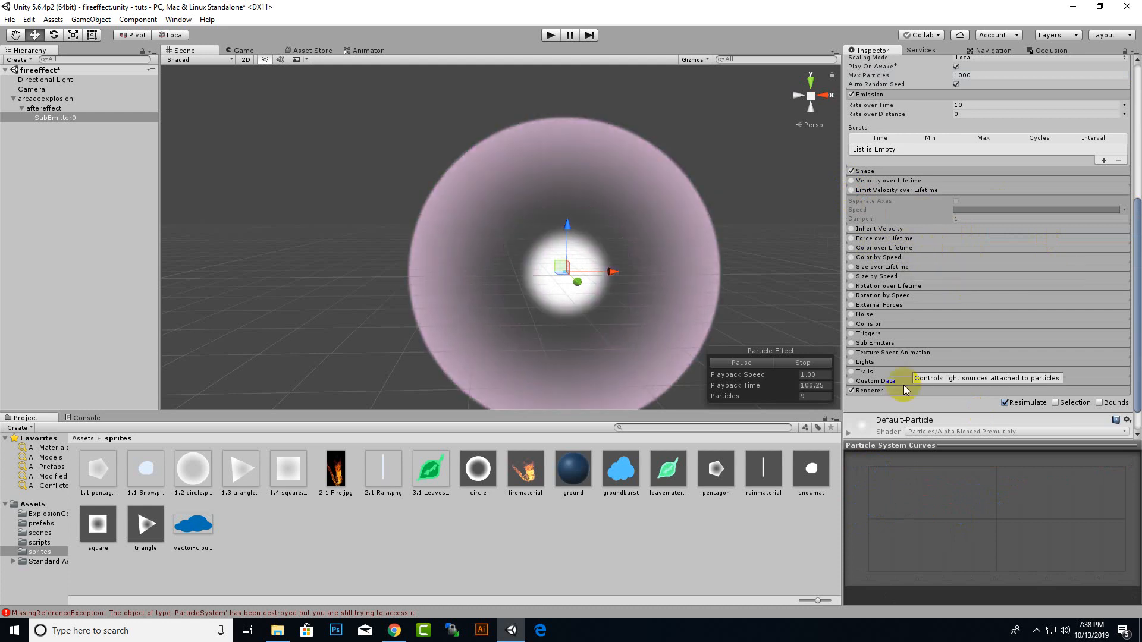
Enable the Trails module on SubEmitter0 and expand its settings
{"action": "left_click", "coordinate": [851, 371]}
{"action": "scroll", "coordinate": [926, 325], "scroll_direction": "down", "scroll_amount": 1}
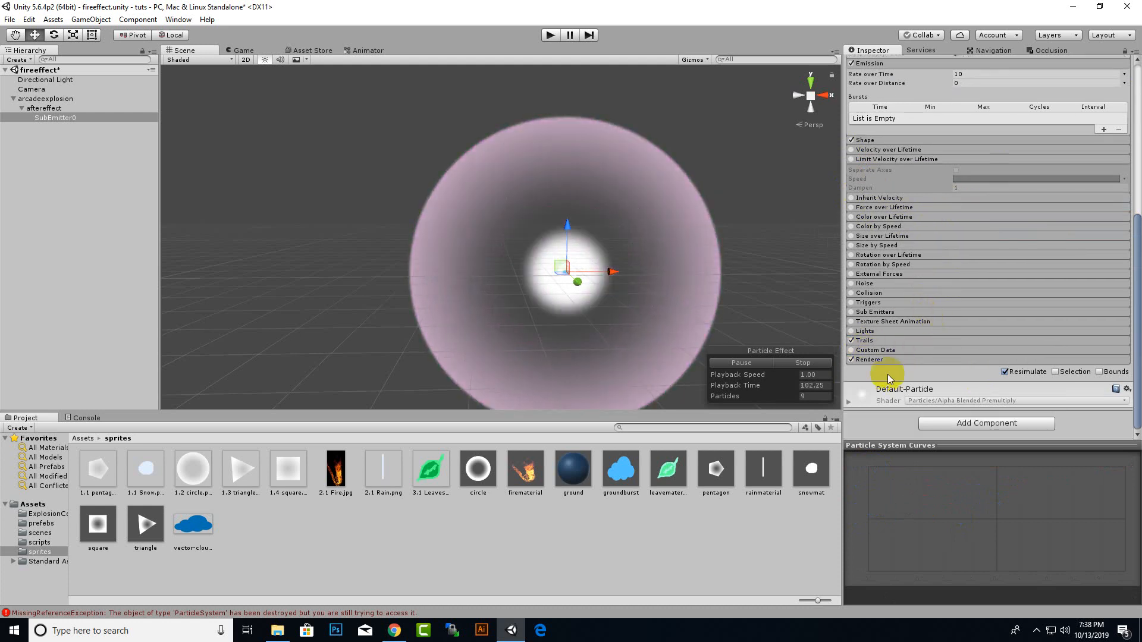
{"action": "left_click", "coordinate": [807, 394]}
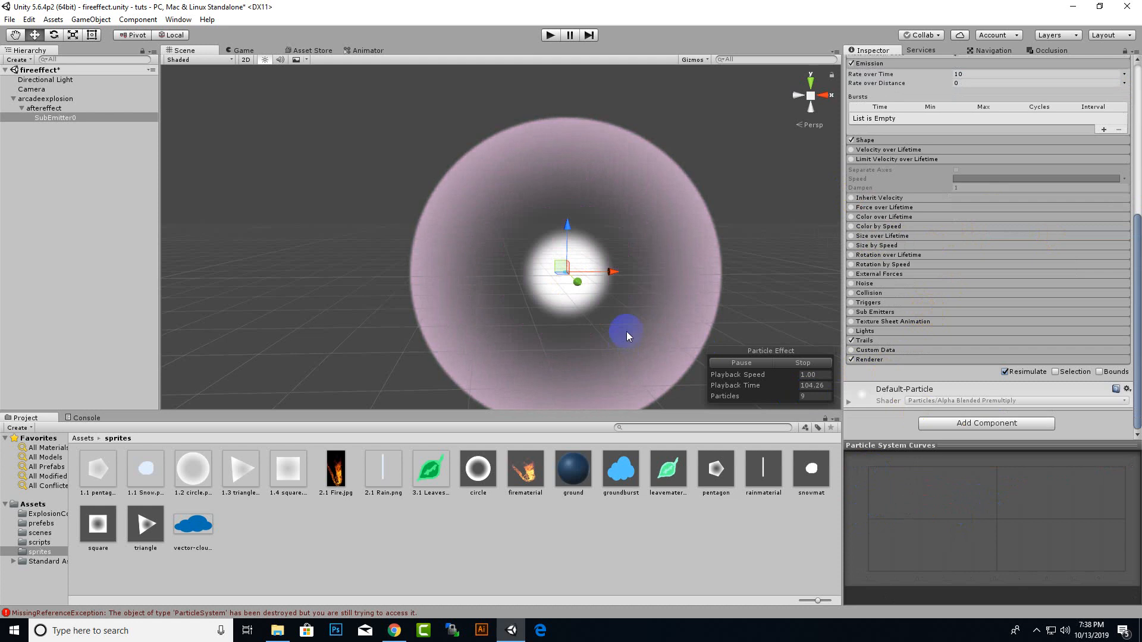
{"action": "left_click", "coordinate": [876, 341]}
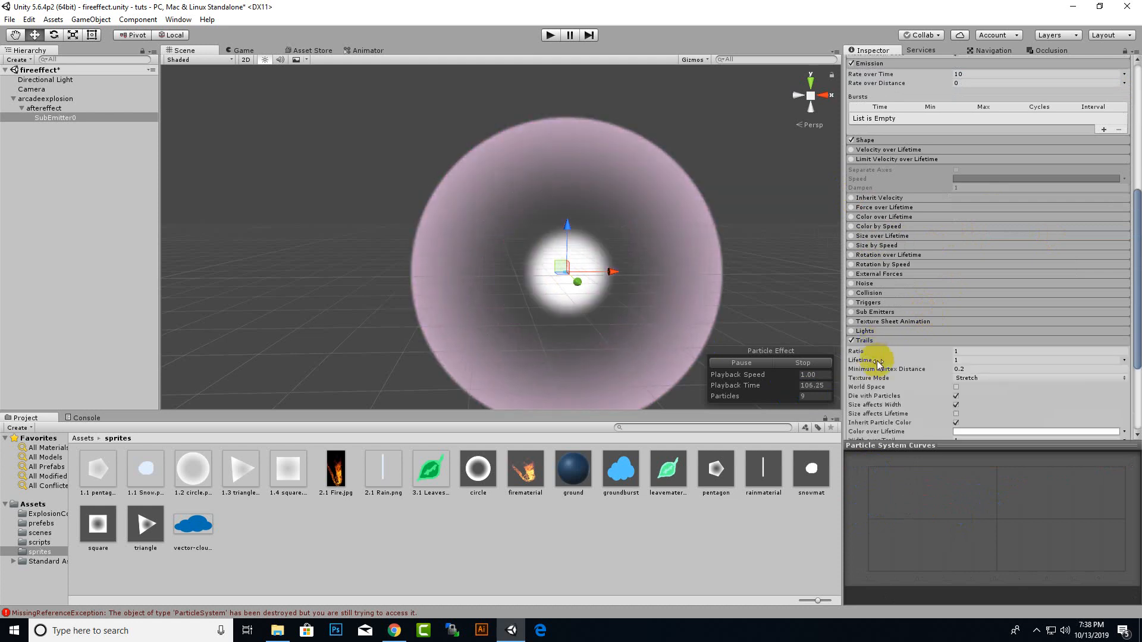
{"action": "scroll", "coordinate": [953, 372], "scroll_direction": "up", "scroll_amount": 3}
{"action": "left_click", "coordinate": [594, 287]}
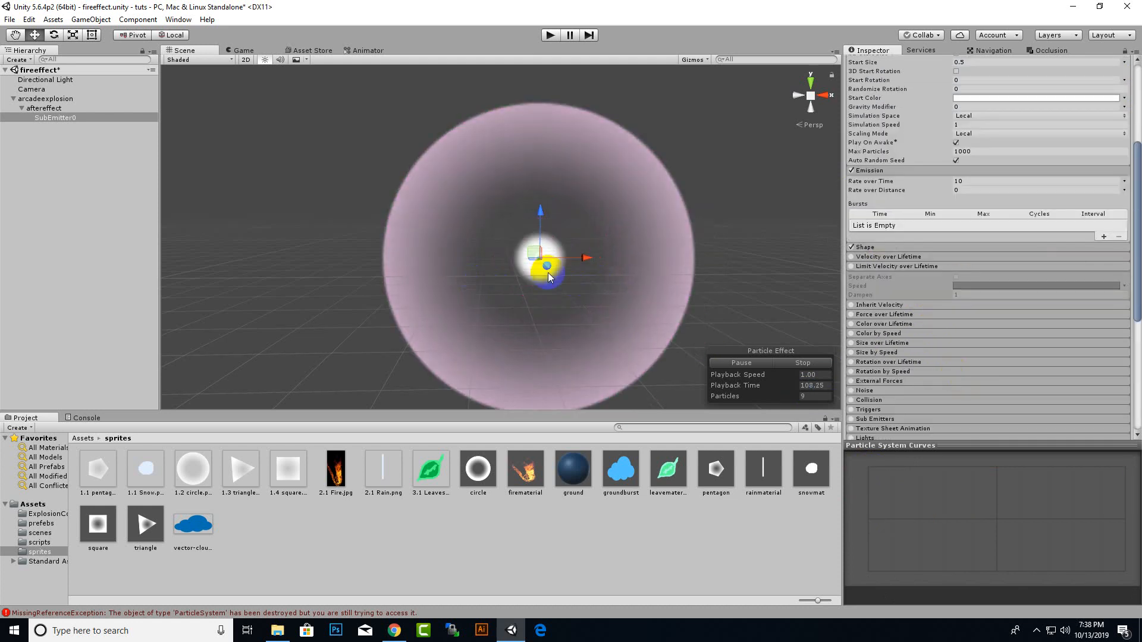
Delete SubEmitter0 and create a new top-level particle system named particles
{"action": "left_click", "coordinate": [45, 117]}
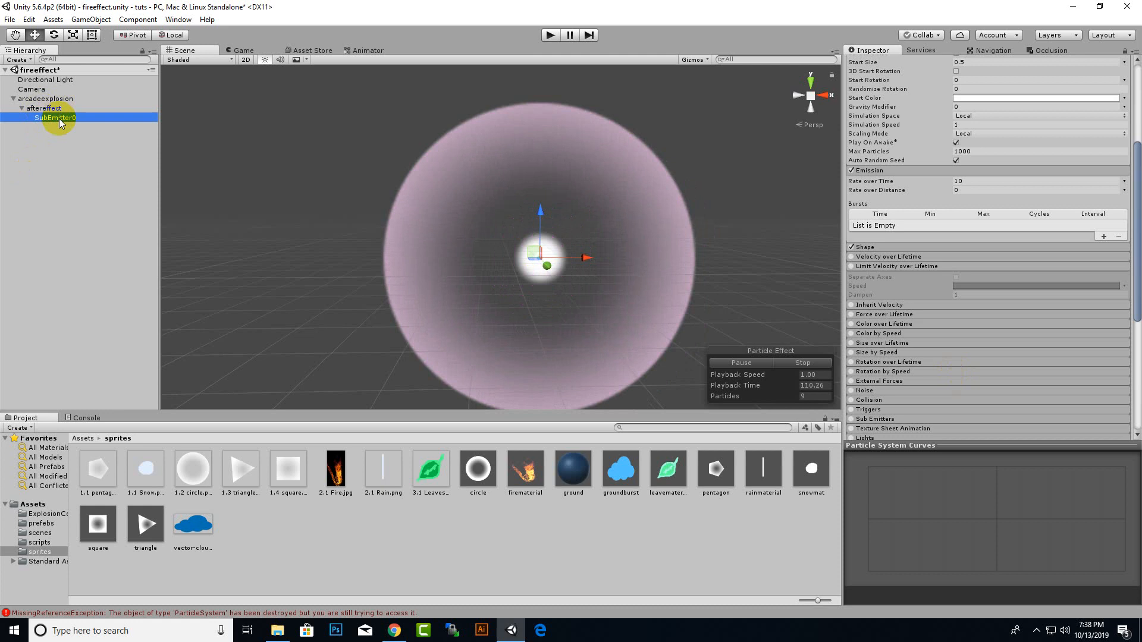
{"action": "key", "text": "Delete"}
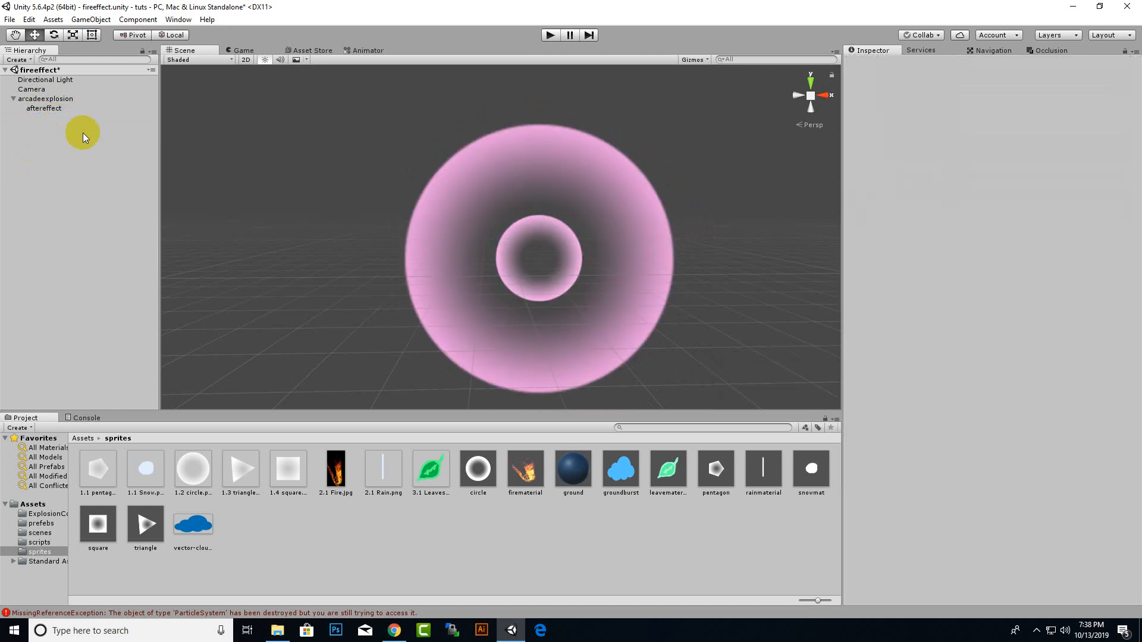
{"action": "right_click", "coordinate": [22, 189]}
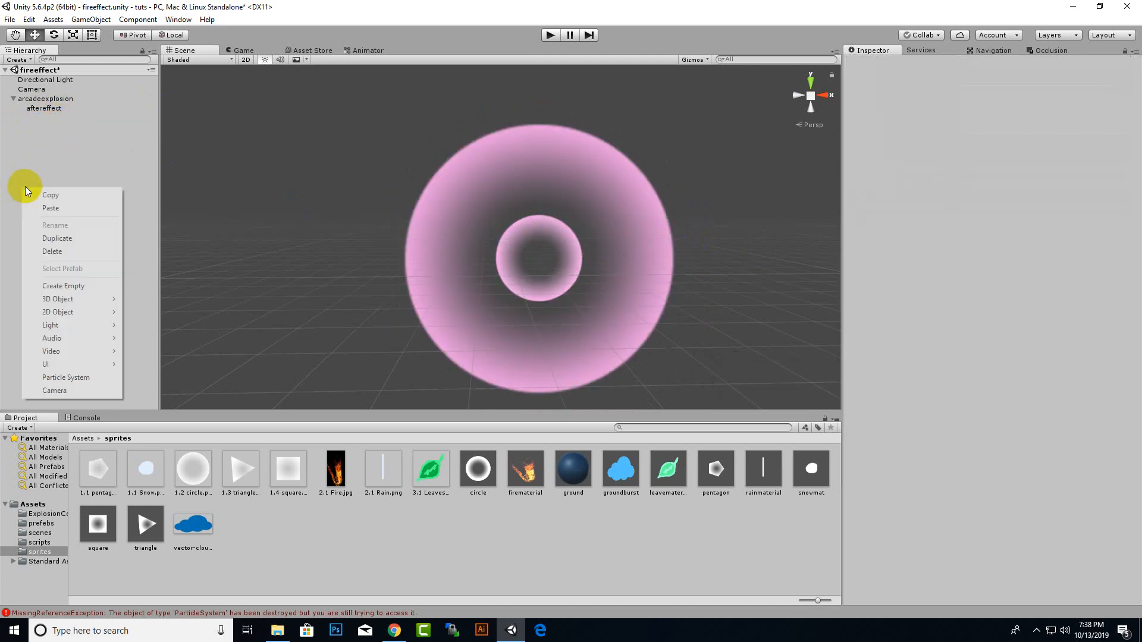
{"action": "left_click", "coordinate": [88, 379]}
{"action": "right_click", "coordinate": [59, 118]}
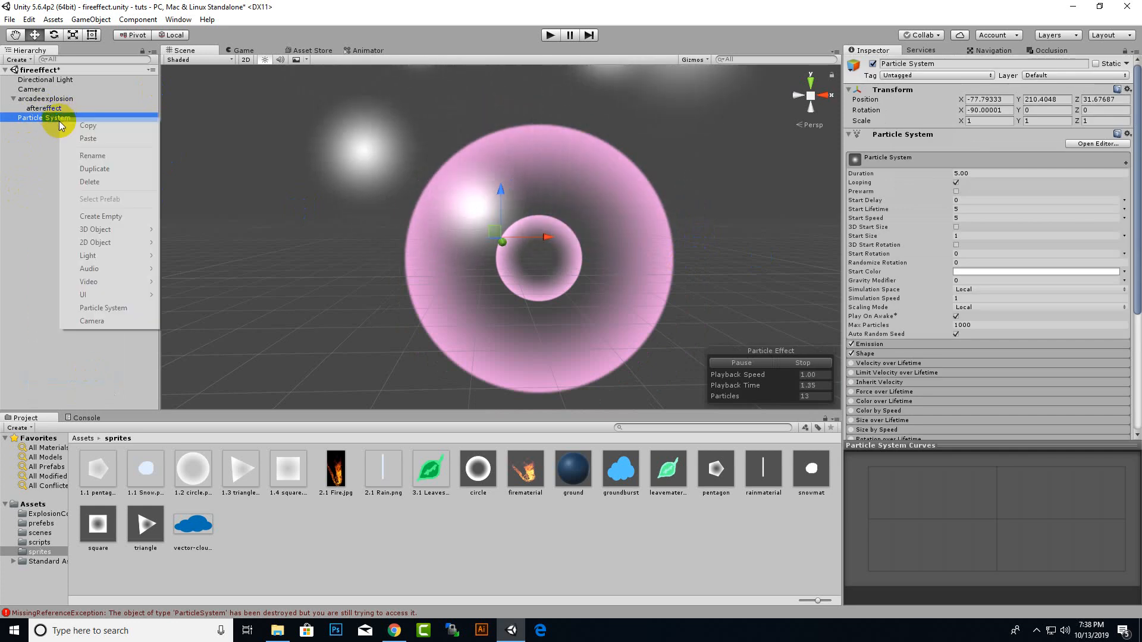
{"action": "left_click", "coordinate": [96, 157]}
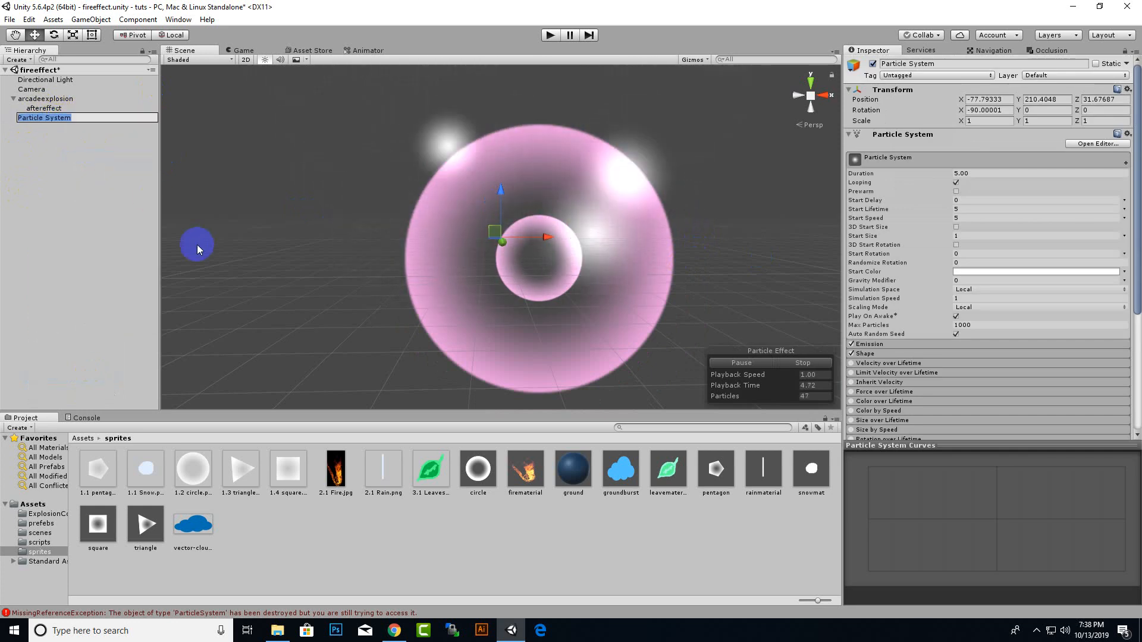
{"action": "type", "text": "particles"}
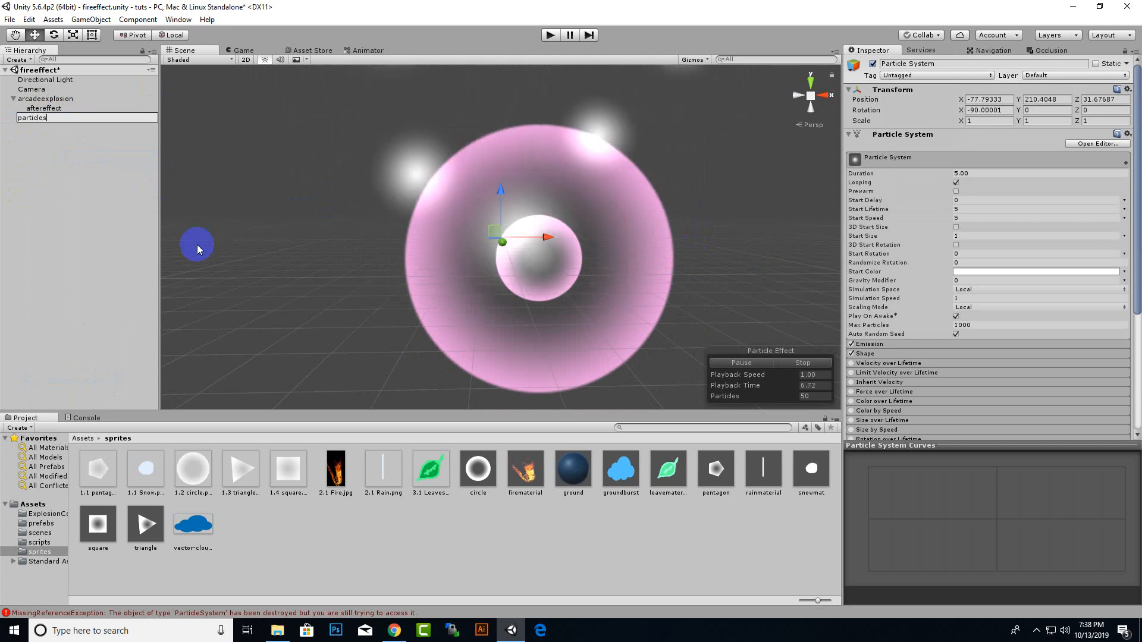
{"action": "key", "text": "Return"}
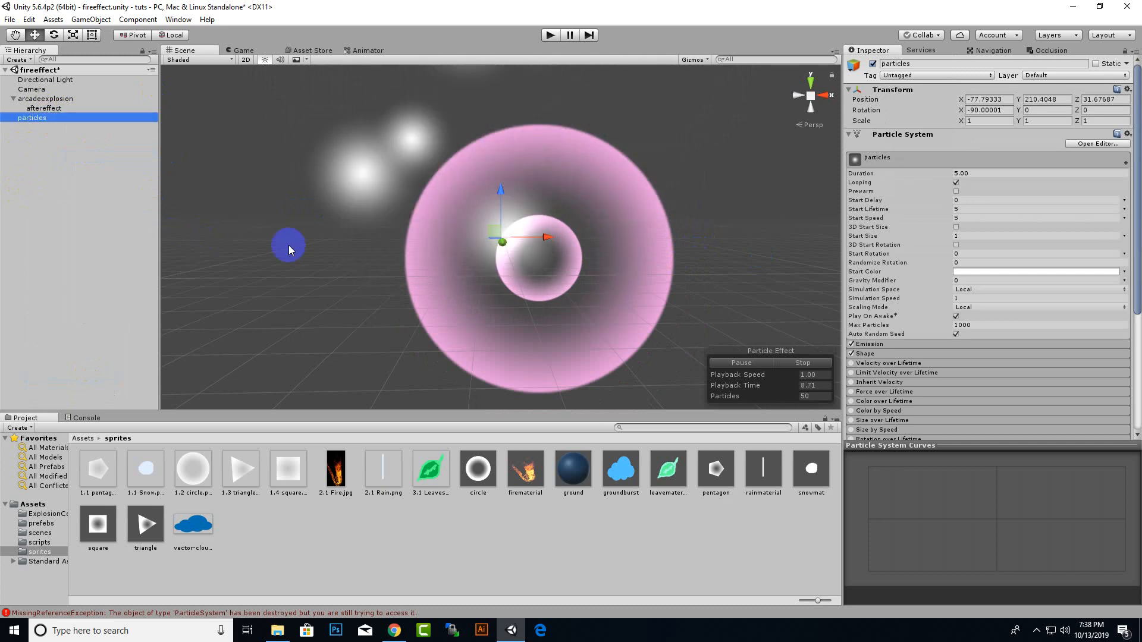
Set both the Duration and the Start Lifetime of the particles system to 2
{"action": "scroll", "coordinate": [528, 313], "scroll_direction": "down", "scroll_amount": 8}
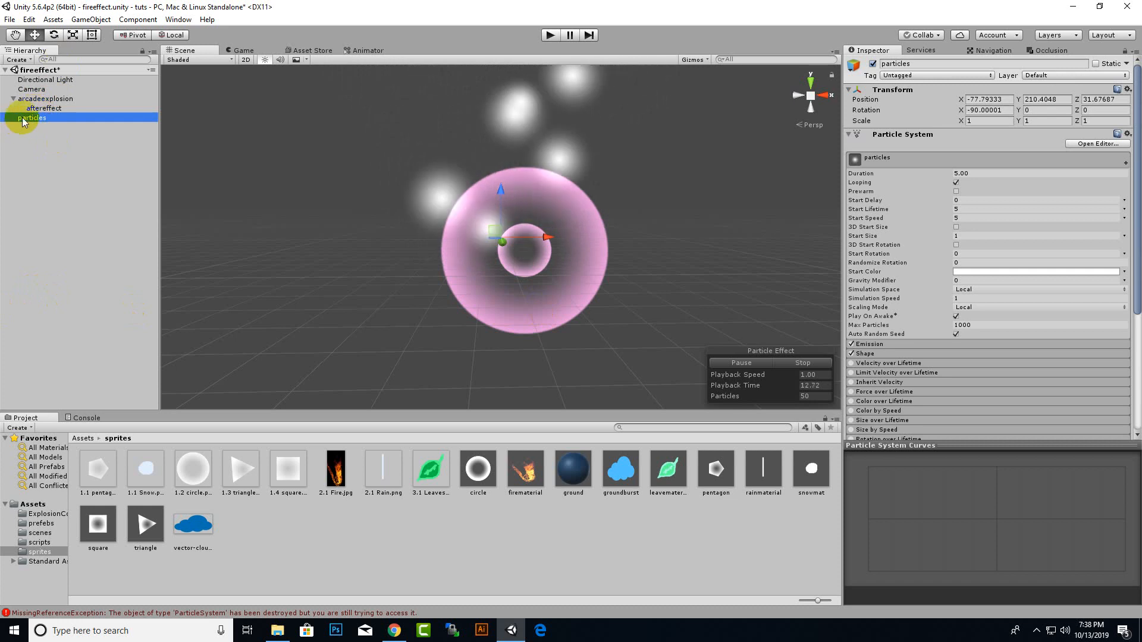
{"action": "left_click", "coordinate": [38, 109]}
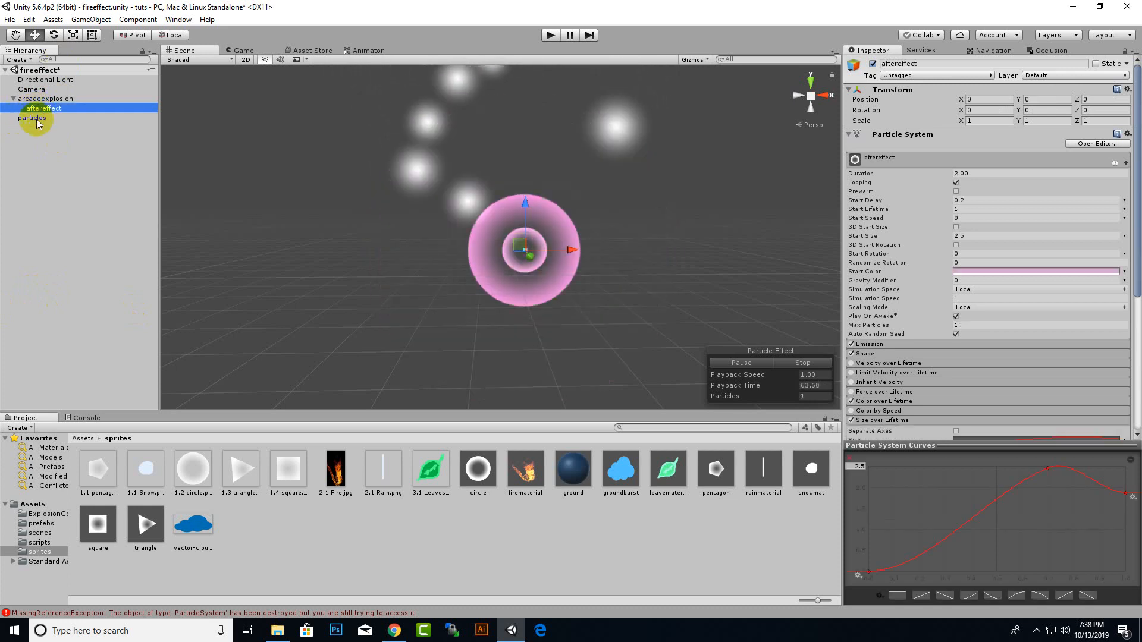
{"action": "left_click", "coordinate": [37, 118]}
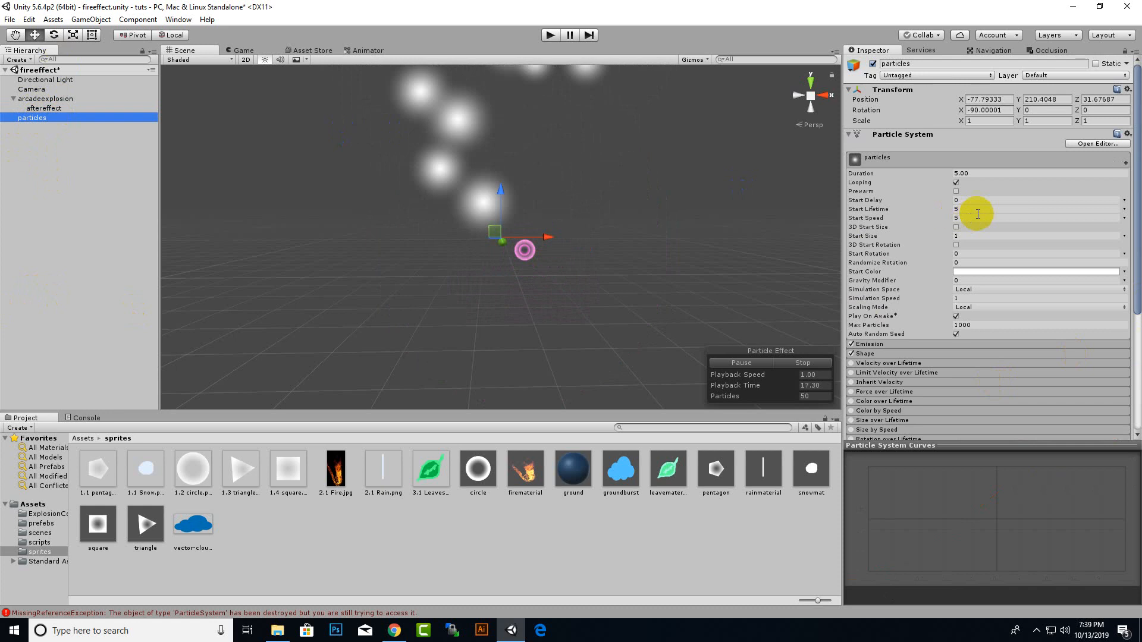
{"action": "left_click", "coordinate": [969, 174]}
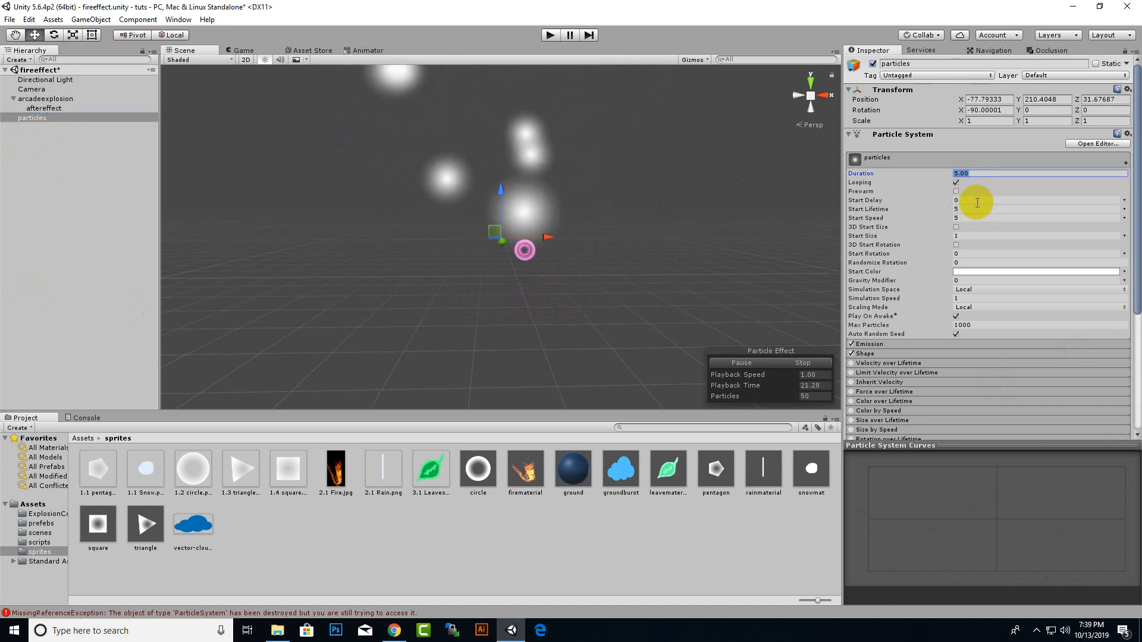
{"action": "type", "text": "2"}
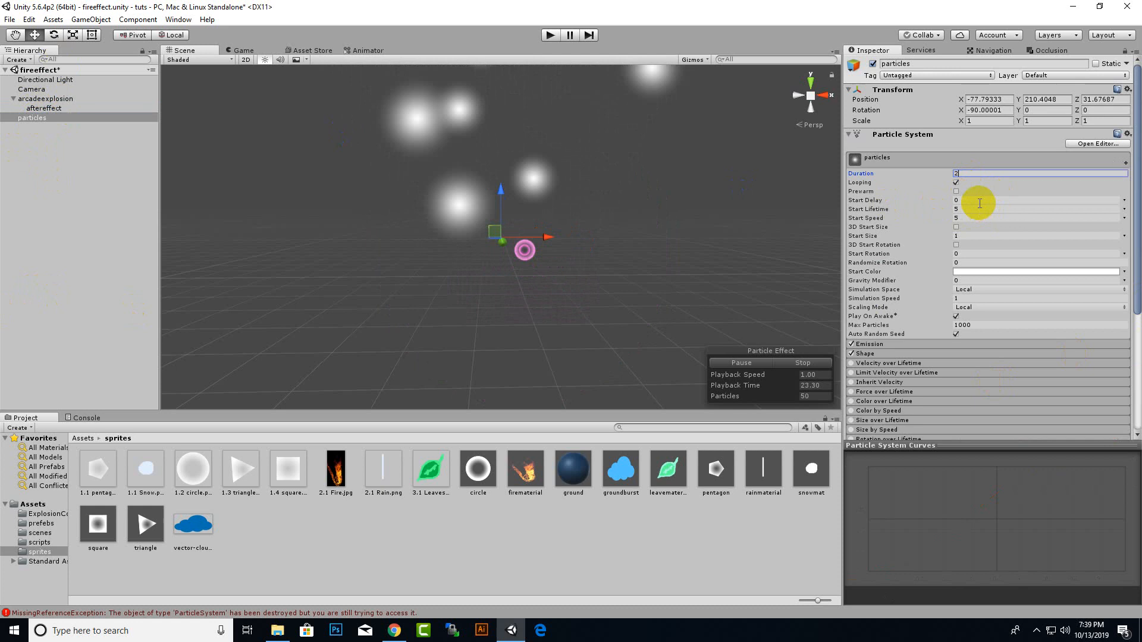
{"action": "left_click", "coordinate": [979, 201]}
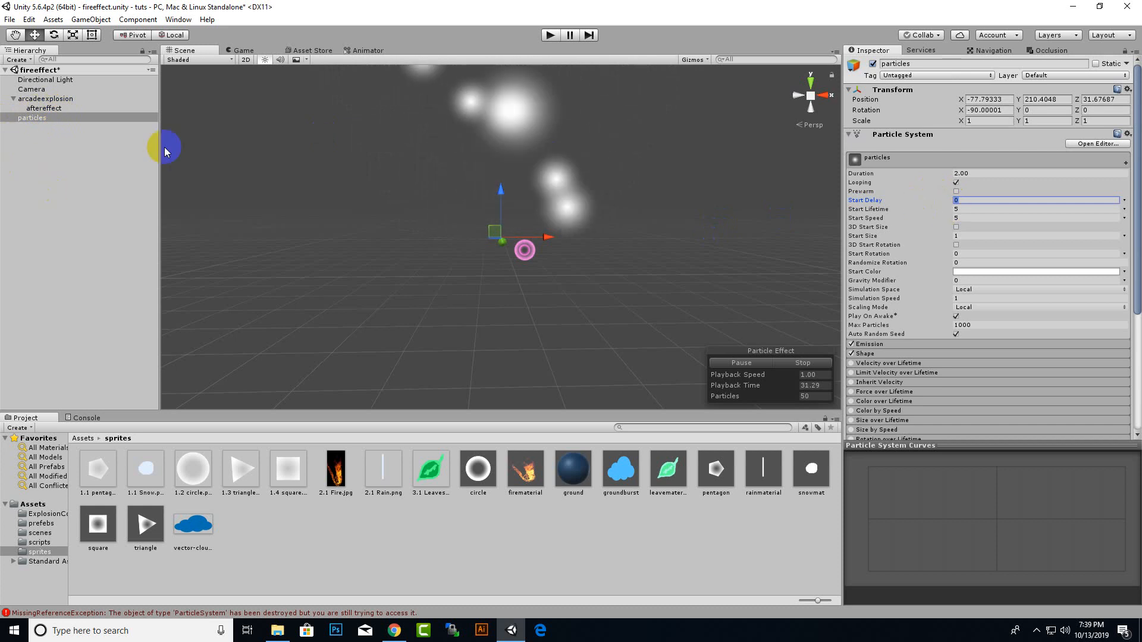
{"action": "left_click", "coordinate": [981, 210]}
{"action": "type", "text": "2"}
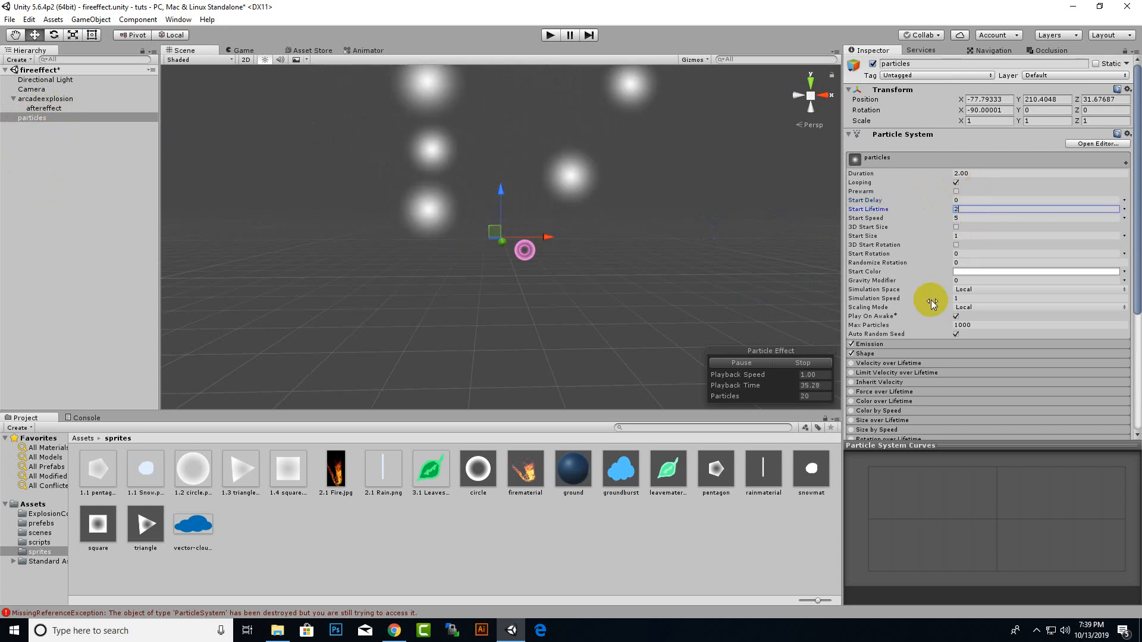
Change the emission shape of the particles system to Sphere
{"action": "scroll", "coordinate": [950, 348], "scroll_direction": "down", "scroll_amount": 5}
{"action": "left_click", "coordinate": [867, 210]}
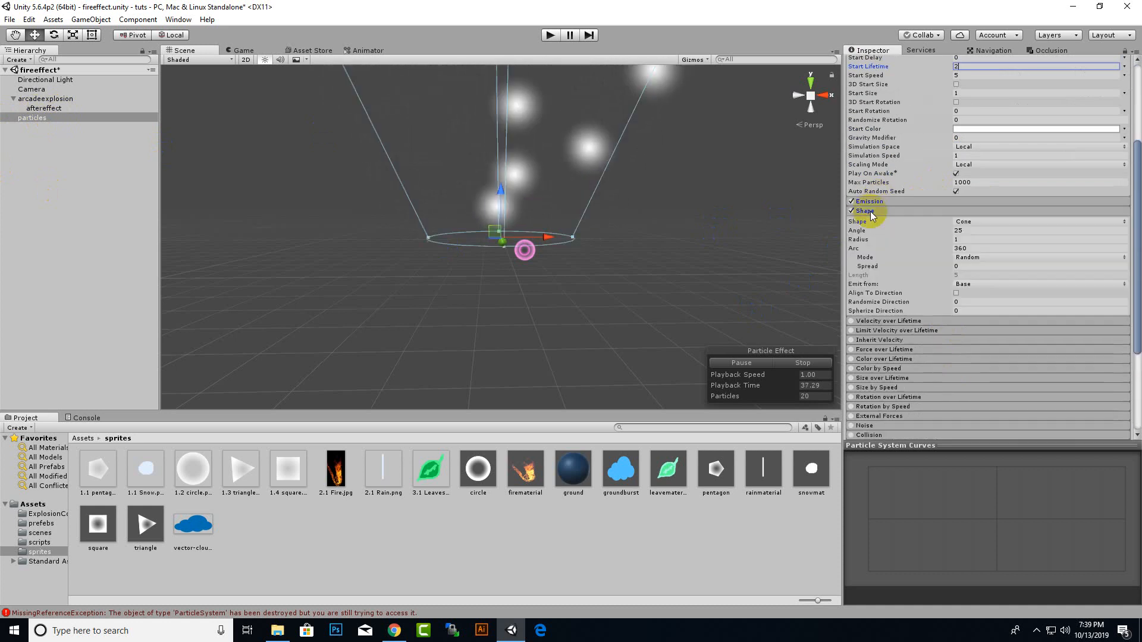
{"action": "left_click", "coordinate": [986, 222]}
{"action": "left_click", "coordinate": [991, 235]}
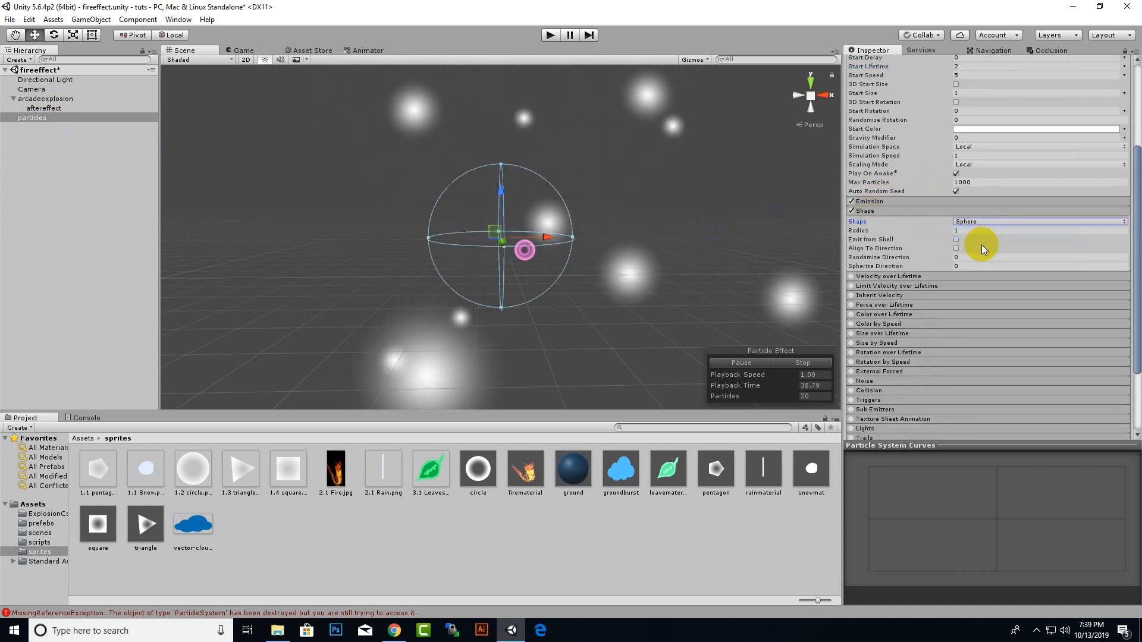
Assign the triangle material from the sprites folder to the Renderer module of the particles system
{"action": "scroll", "coordinate": [900, 264], "scroll_direction": "down", "scroll_amount": 3}
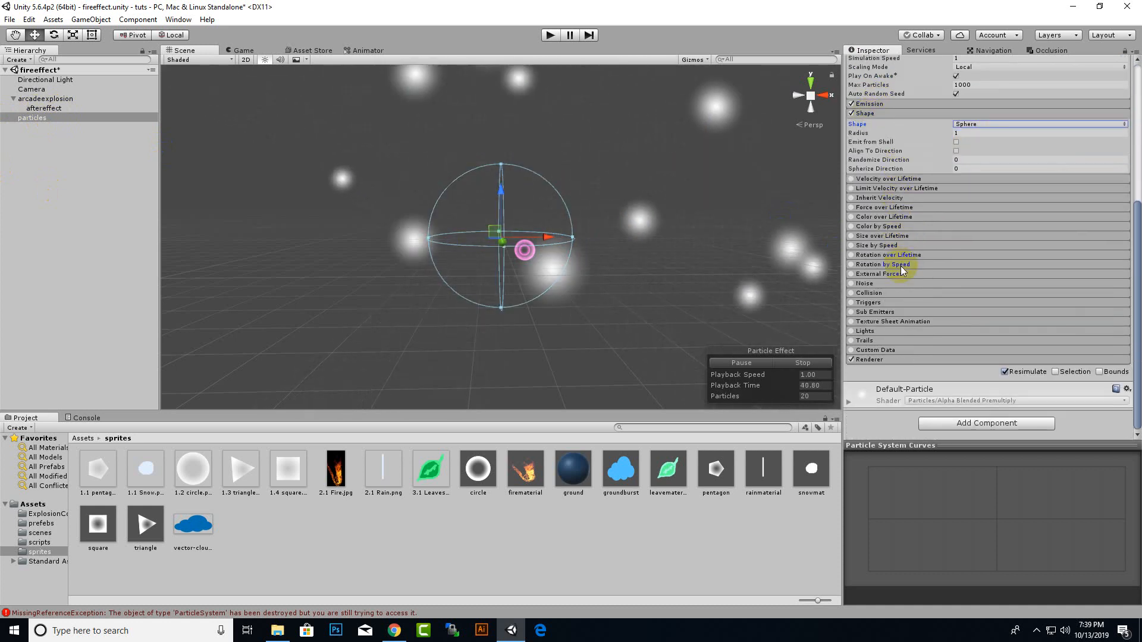
{"action": "scroll", "coordinate": [881, 249], "scroll_direction": "up", "scroll_amount": 6}
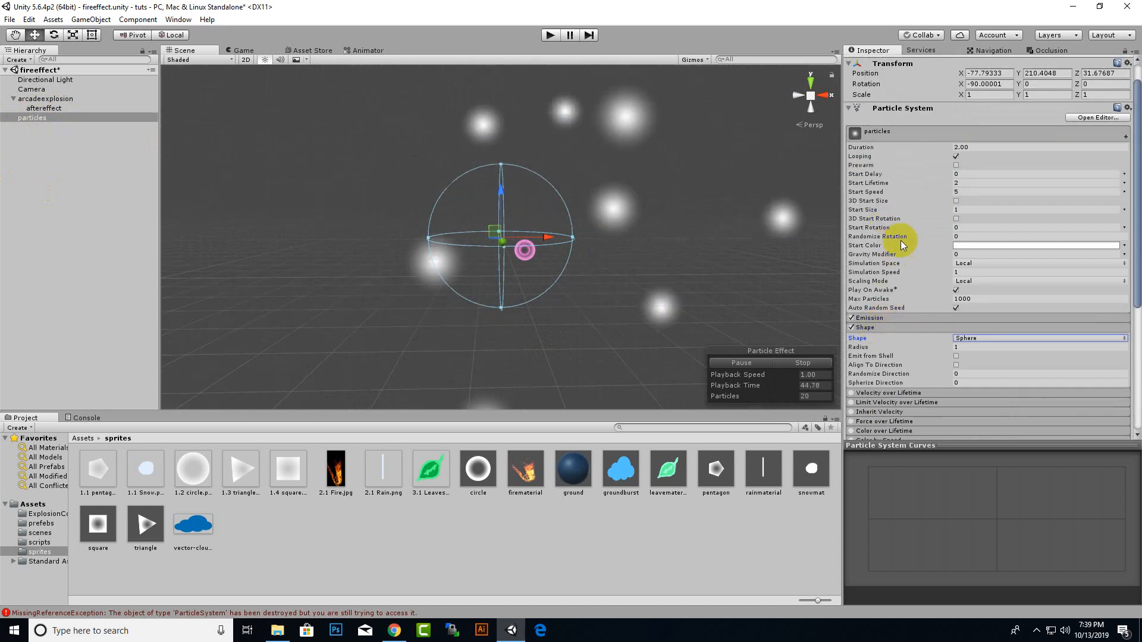
{"action": "scroll", "coordinate": [904, 250], "scroll_direction": "down", "scroll_amount": 5}
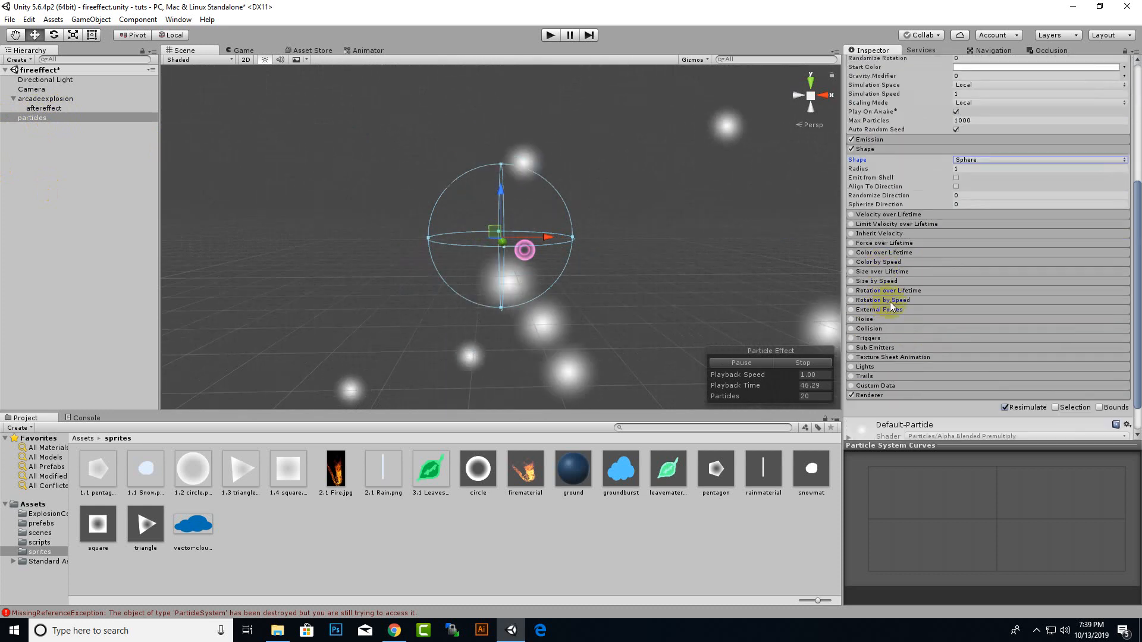
{"action": "left_click", "coordinate": [870, 396]}
{"action": "scroll", "coordinate": [913, 394], "scroll_direction": "down", "scroll_amount": 5}
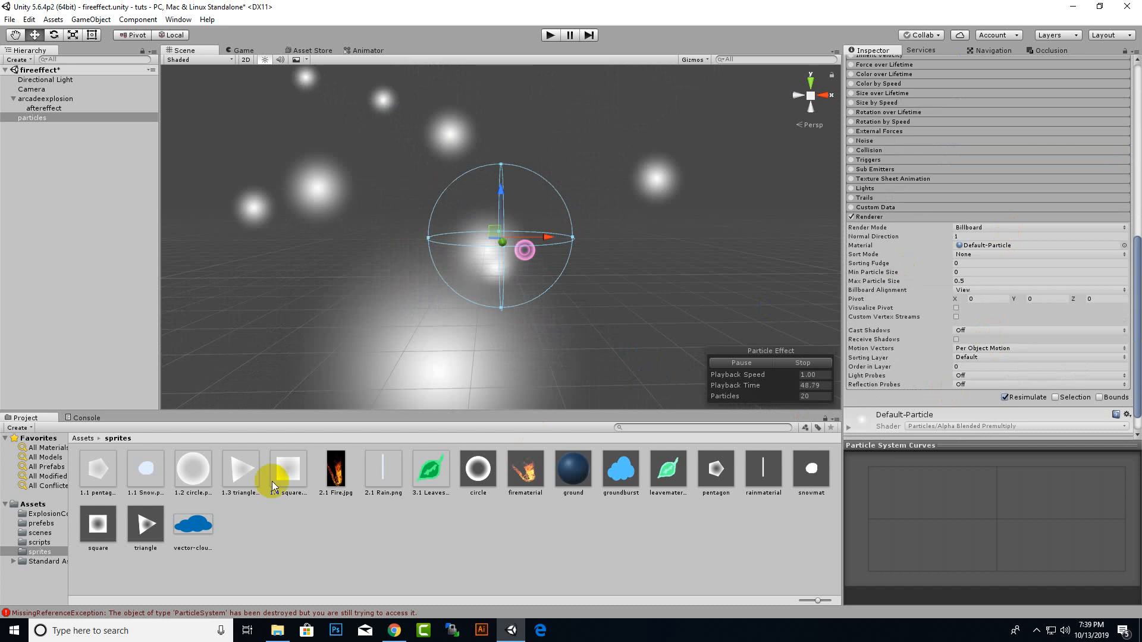
{"action": "left_click_drag", "start_coordinate": [268, 480], "coordinate": [972, 247]}
{"action": "left_click_drag", "start_coordinate": [141, 524], "coordinate": [972, 247]}
Examine the emitted triangles' size and spread in relation to the pink explosion rings
{"action": "scroll", "coordinate": [606, 267], "scroll_direction": "down", "scroll_amount": 12}
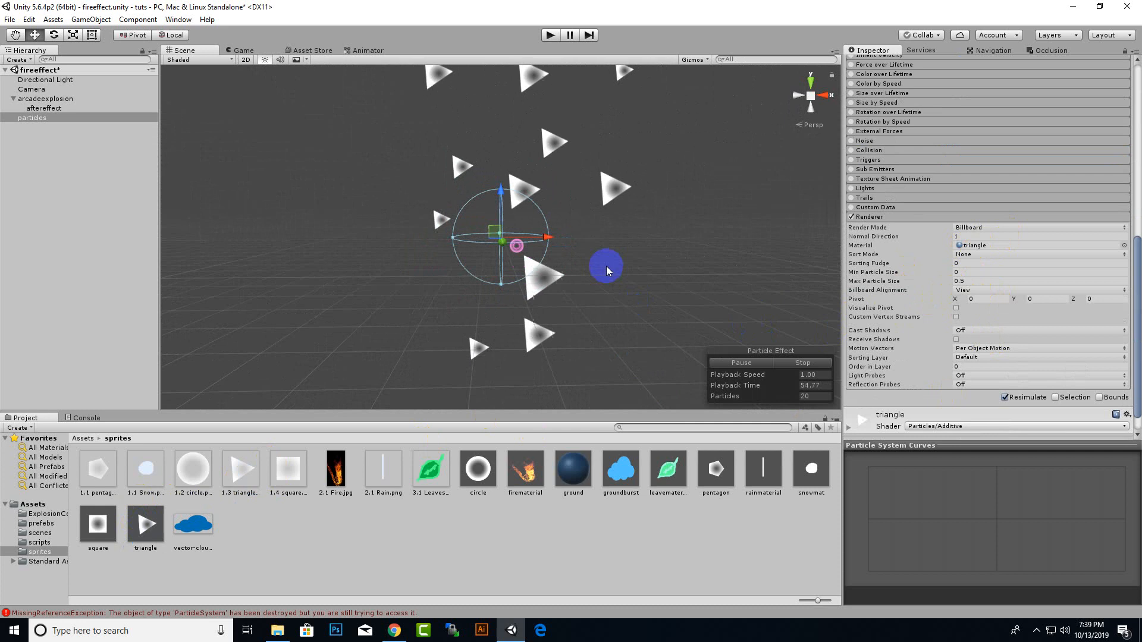
{"action": "middle_click_drag", "start_coordinate": [647, 248], "coordinate": [606, 279]}
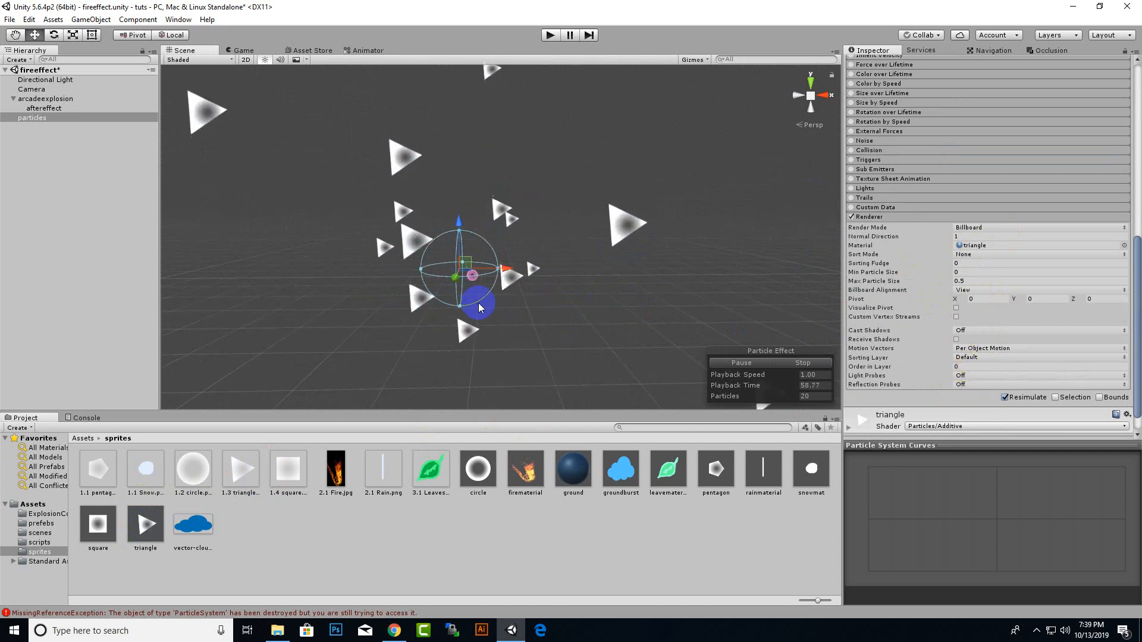
{"action": "scroll", "coordinate": [480, 306], "scroll_direction": "down", "scroll_amount": 6}
{"action": "middle_click_drag", "start_coordinate": [484, 303], "coordinate": [516, 260]}
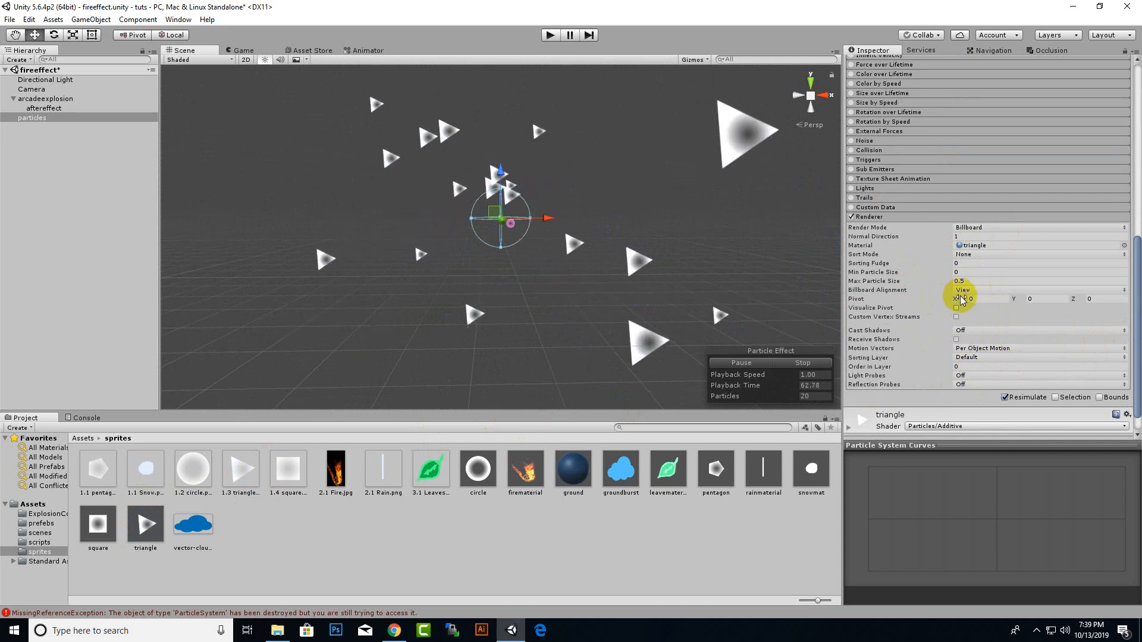
{"action": "scroll", "coordinate": [962, 299], "scroll_direction": "down", "scroll_amount": 2}
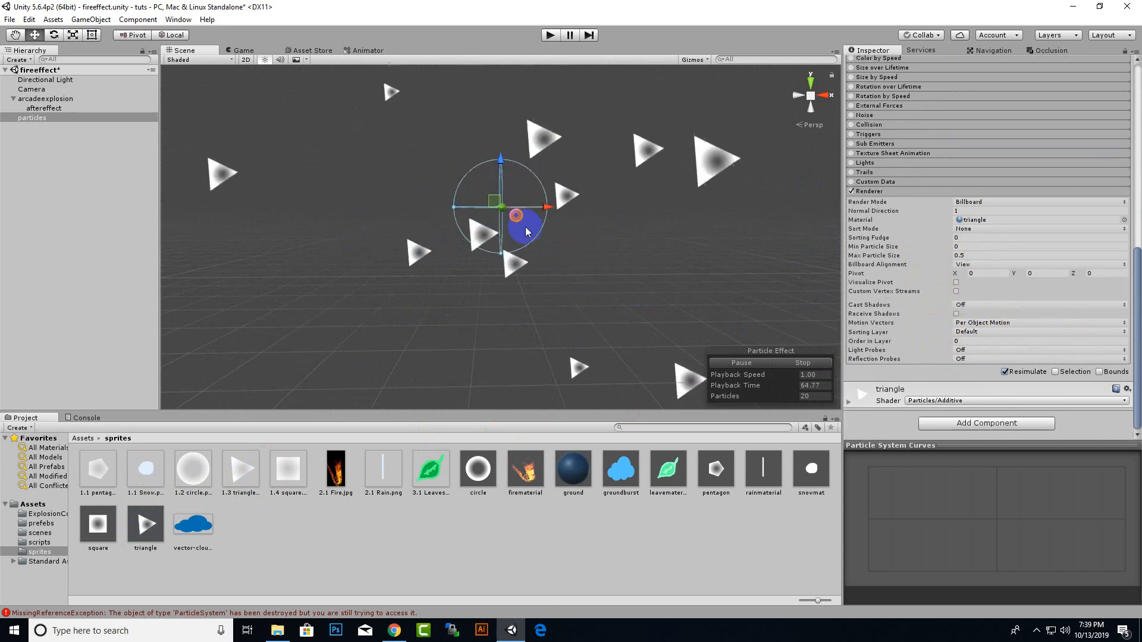
{"action": "scroll", "coordinate": [530, 226], "scroll_direction": "up", "scroll_amount": 8}
{"action": "middle_click_drag", "start_coordinate": [599, 218], "coordinate": [507, 355]}
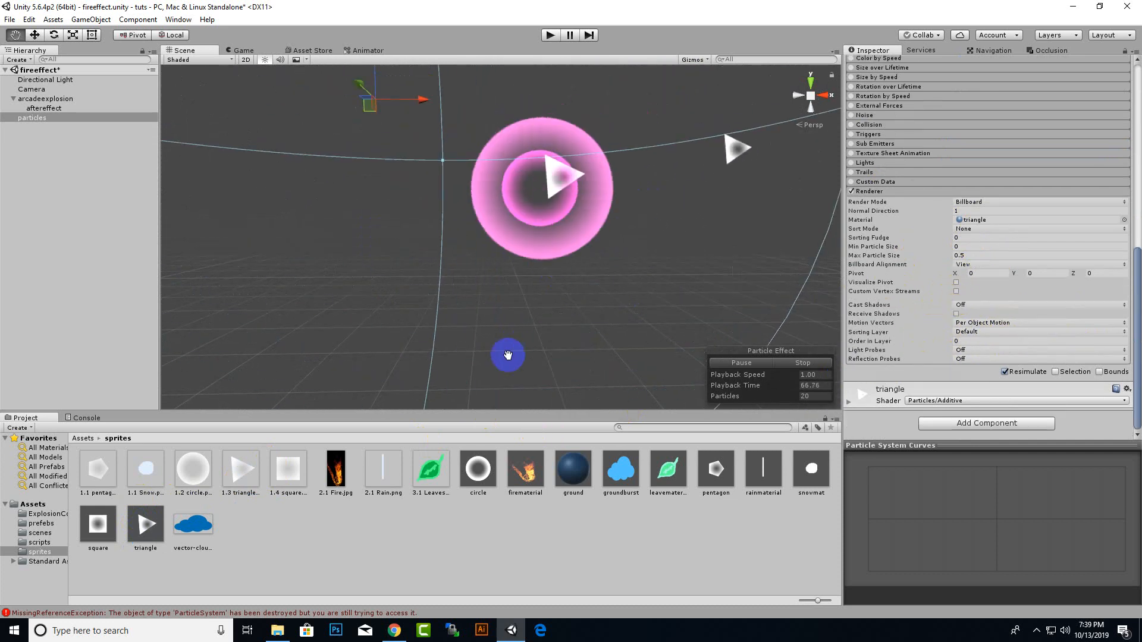
{"action": "scroll", "coordinate": [553, 309], "scroll_direction": "down", "scroll_amount": 8}
{"action": "middle_click_drag", "start_coordinate": [586, 286], "coordinate": [537, 334]}
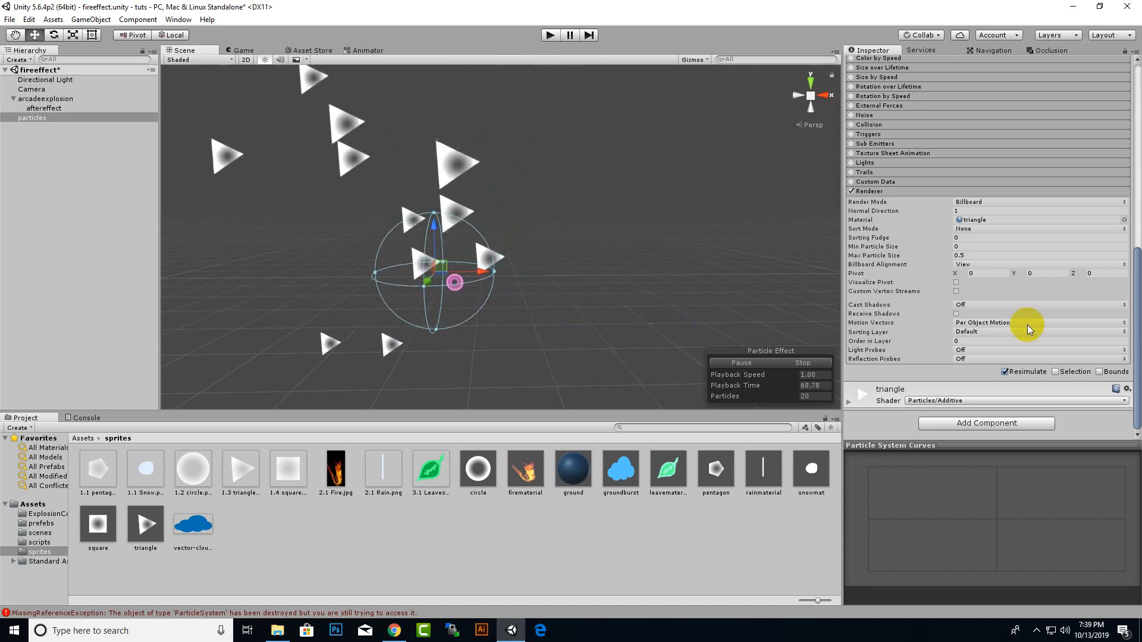
Set the Start Size of the particles system to 0.4 and enable 3D Start Rotation
{"action": "scroll", "coordinate": [980, 236], "scroll_direction": "up", "scroll_amount": 10}
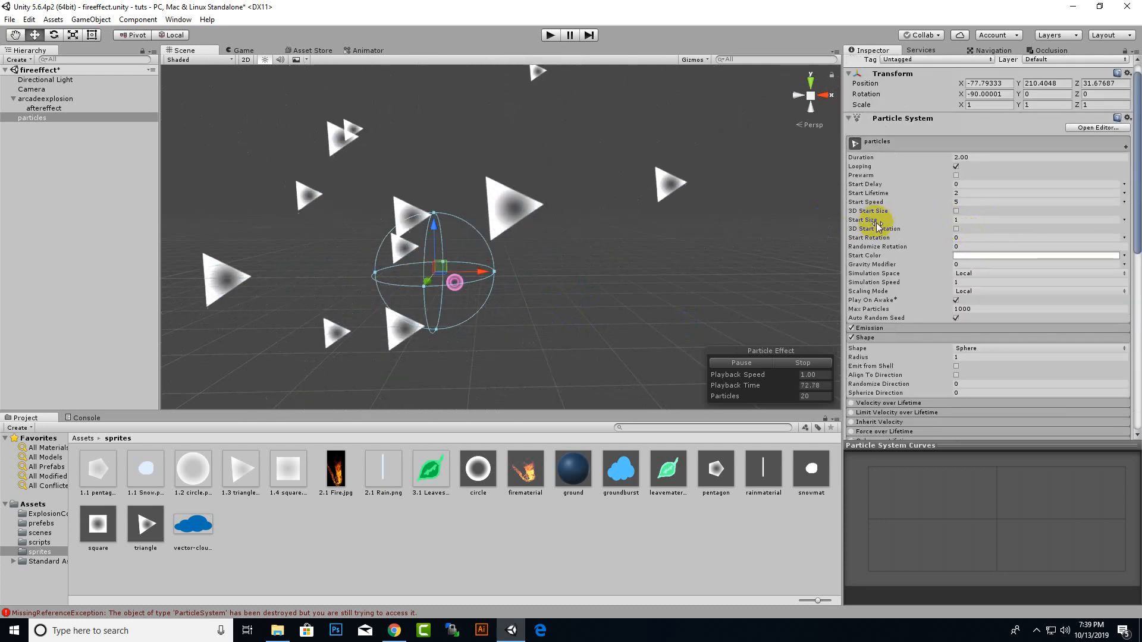
{"action": "left_click", "coordinate": [960, 221]}
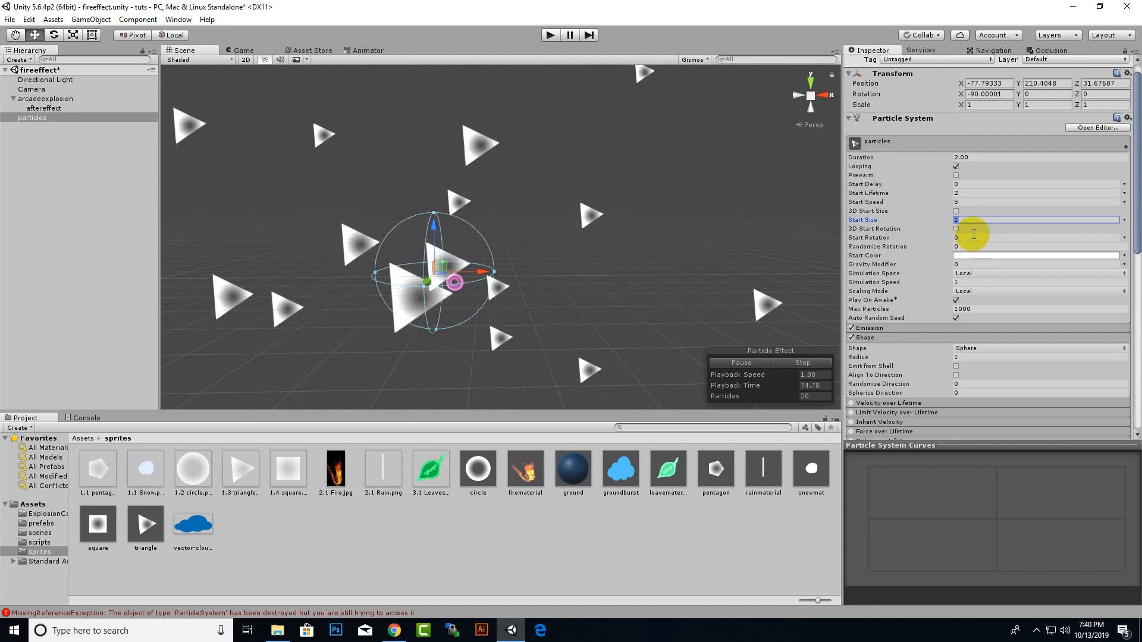
{"action": "key", "text": "BackSpace"}
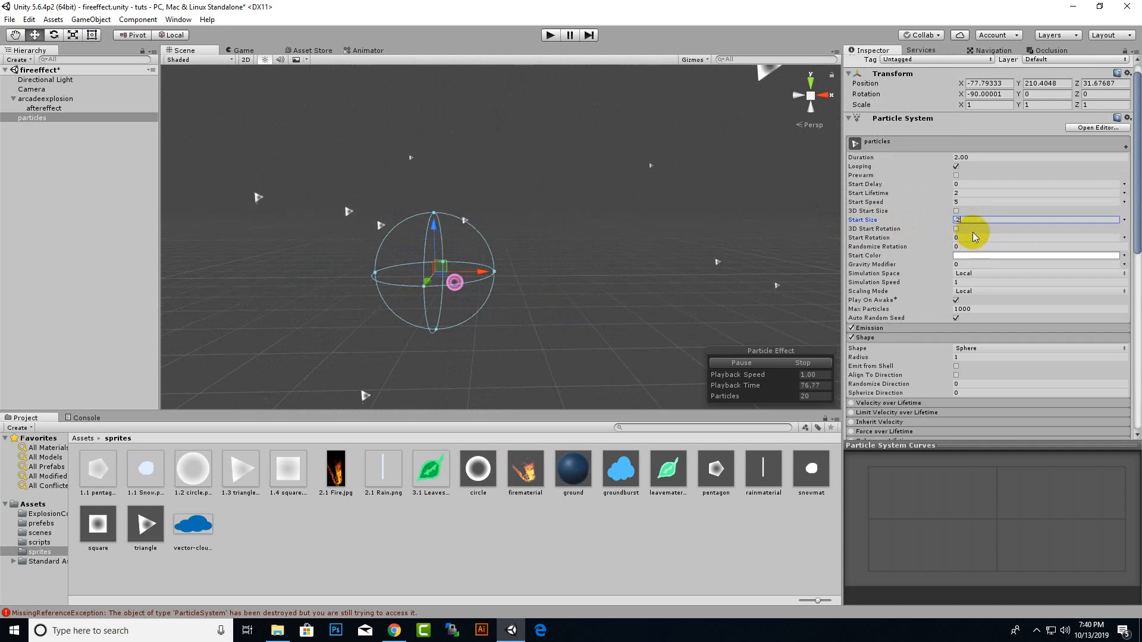
{"action": "left_click", "coordinate": [956, 228]}
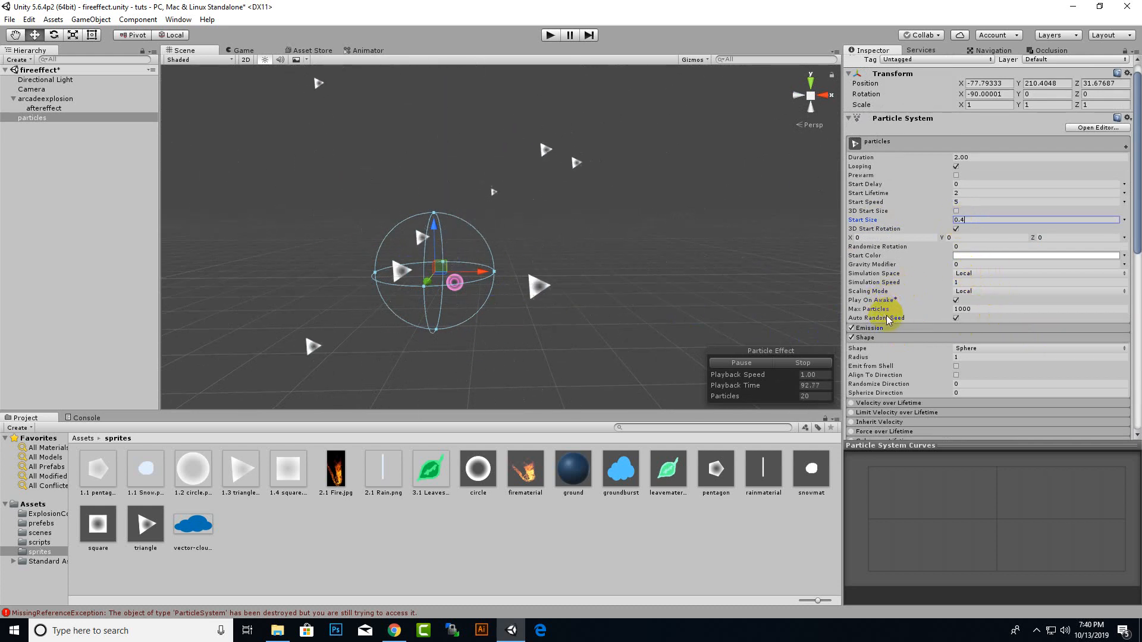
Set the Gravity Modifier of the particles system to 1.5 and check how the triangles fall
{"action": "scroll", "coordinate": [889, 320], "scroll_direction": "down", "scroll_amount": 3}
{"action": "scroll", "coordinate": [859, 297], "scroll_direction": "up", "scroll_amount": 3}
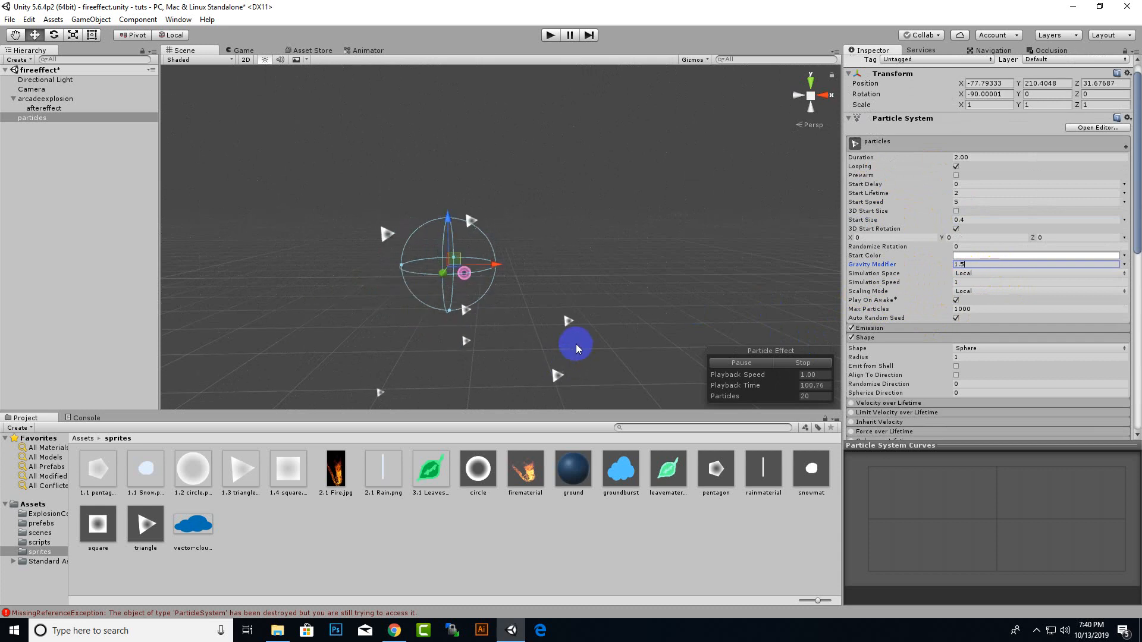
{"action": "middle_click_drag", "start_coordinate": [484, 310], "coordinate": [503, 250]}
{"action": "scroll", "coordinate": [508, 238], "scroll_direction": "up", "scroll_amount": 5}
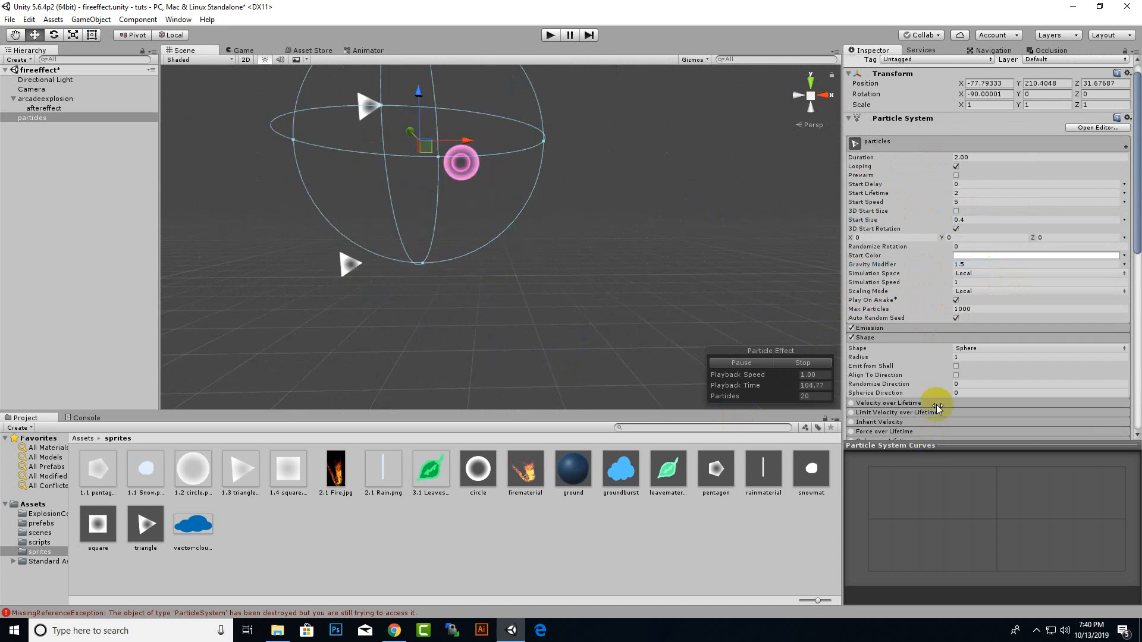
Set the emission Rate over Time and the Max Particles of the particles system both to 100
{"action": "left_click", "coordinate": [868, 329]}
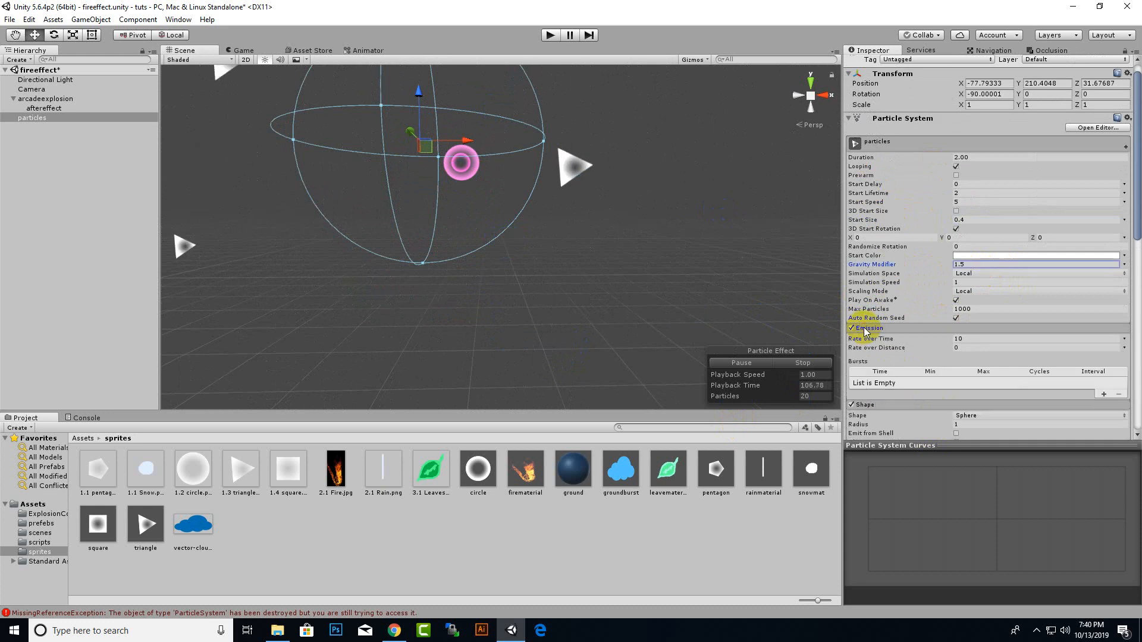
{"action": "left_click", "coordinate": [983, 341]}
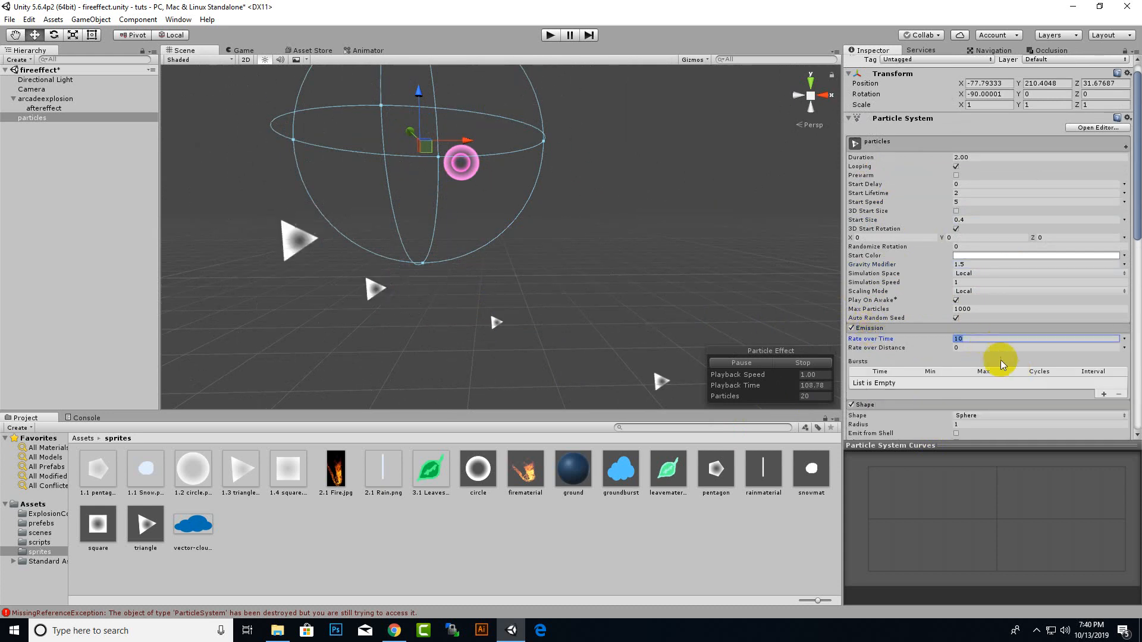
{"action": "type", "text": "100"}
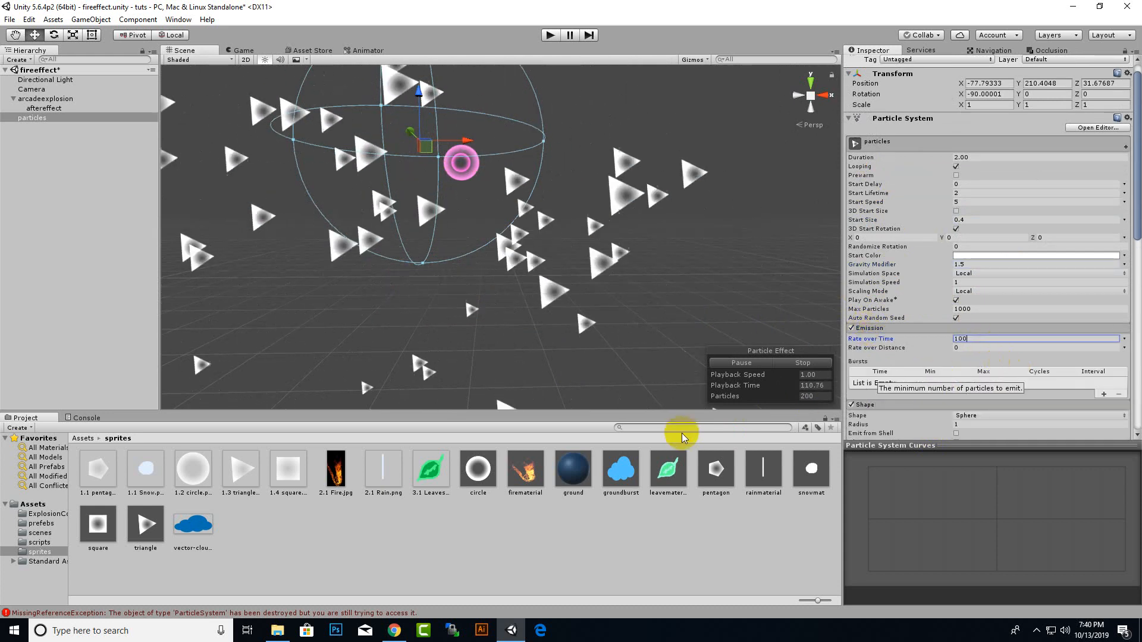
{"action": "middle_click_drag", "start_coordinate": [693, 366], "coordinate": [616, 288]}
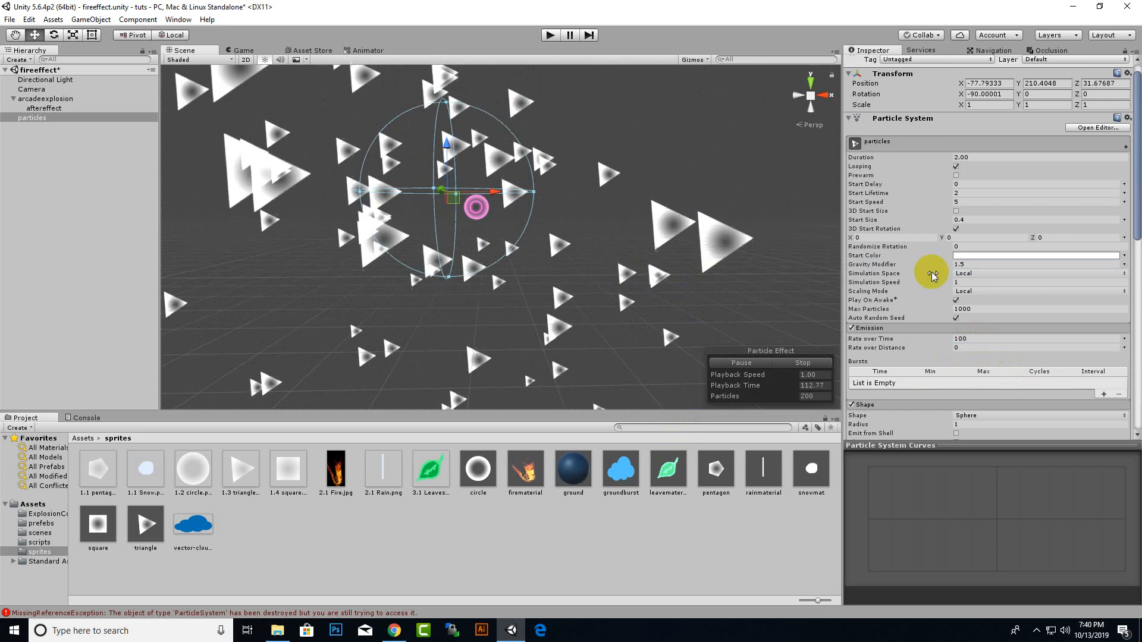
{"action": "left_click", "coordinate": [978, 308]}
{"action": "type", "text": "100"}
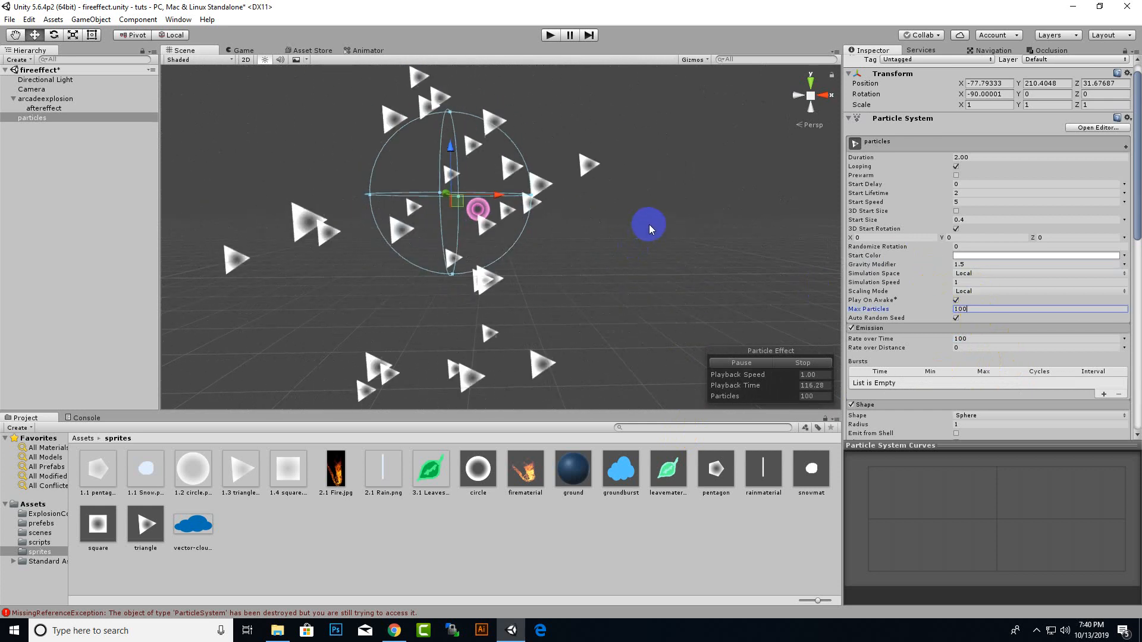
{"action": "scroll", "coordinate": [648, 224], "scroll_direction": "down", "scroll_amount": 3}
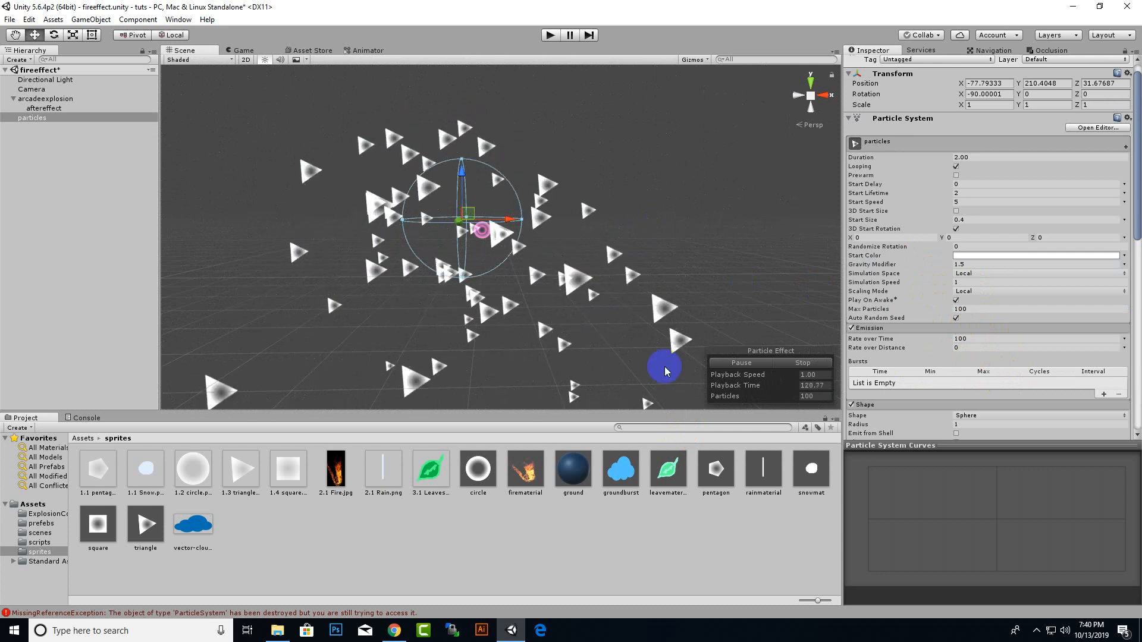
Set the emission Rate over Time to 20 and Max Particles to 50
{"action": "left_click", "coordinate": [968, 339]}
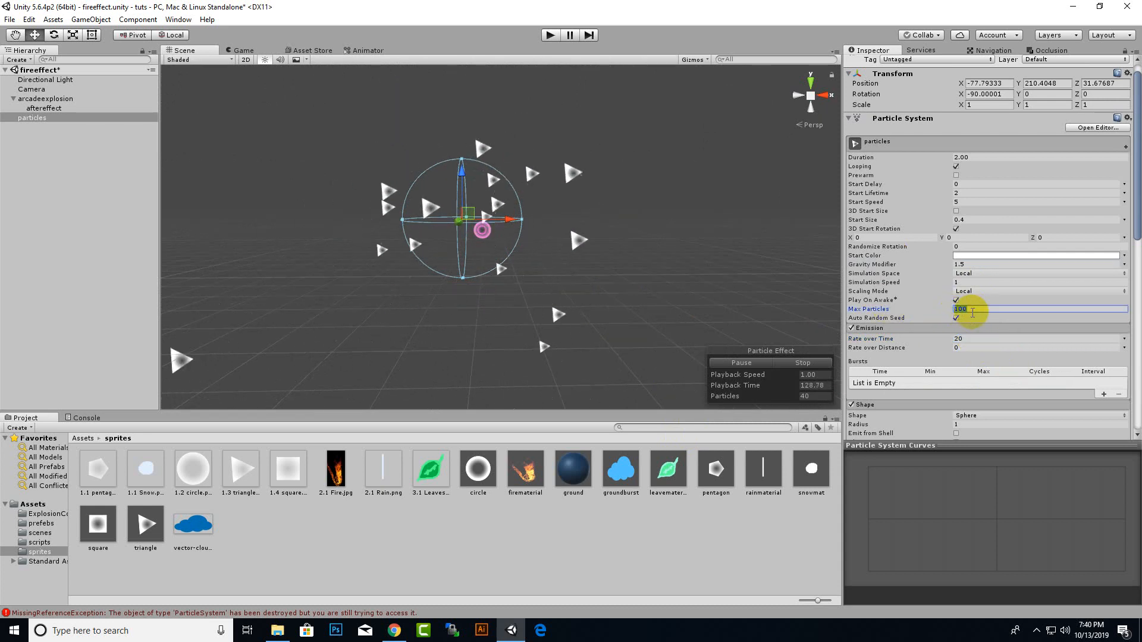
{"action": "type", "text": "20"}
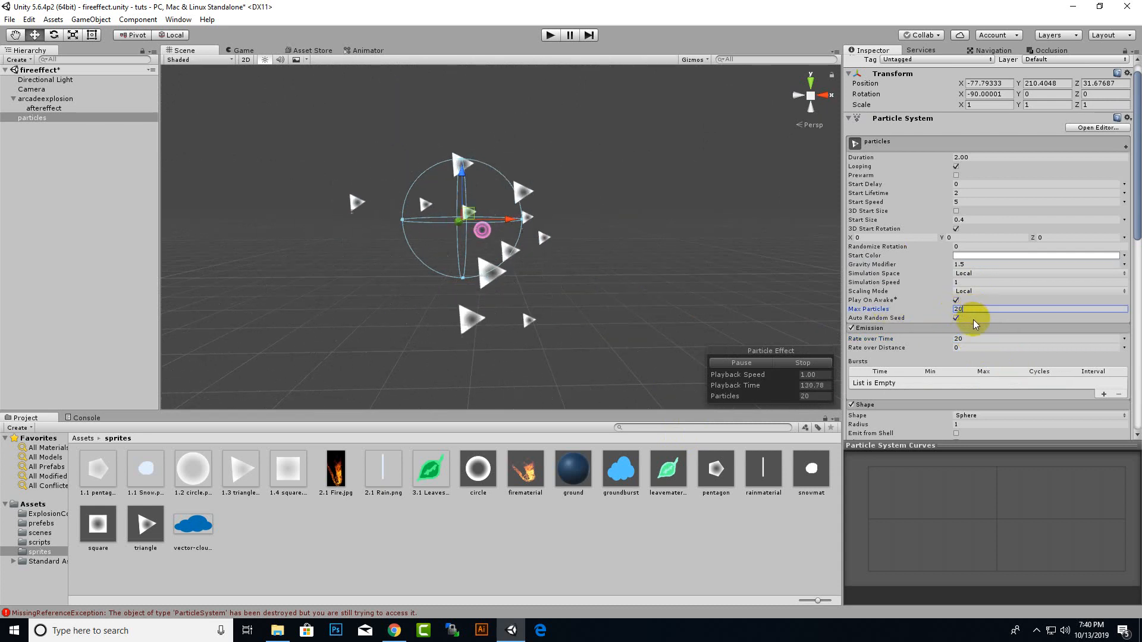
{"action": "left_click", "coordinate": [973, 309]}
{"action": "double_click", "coordinate": [973, 309]}
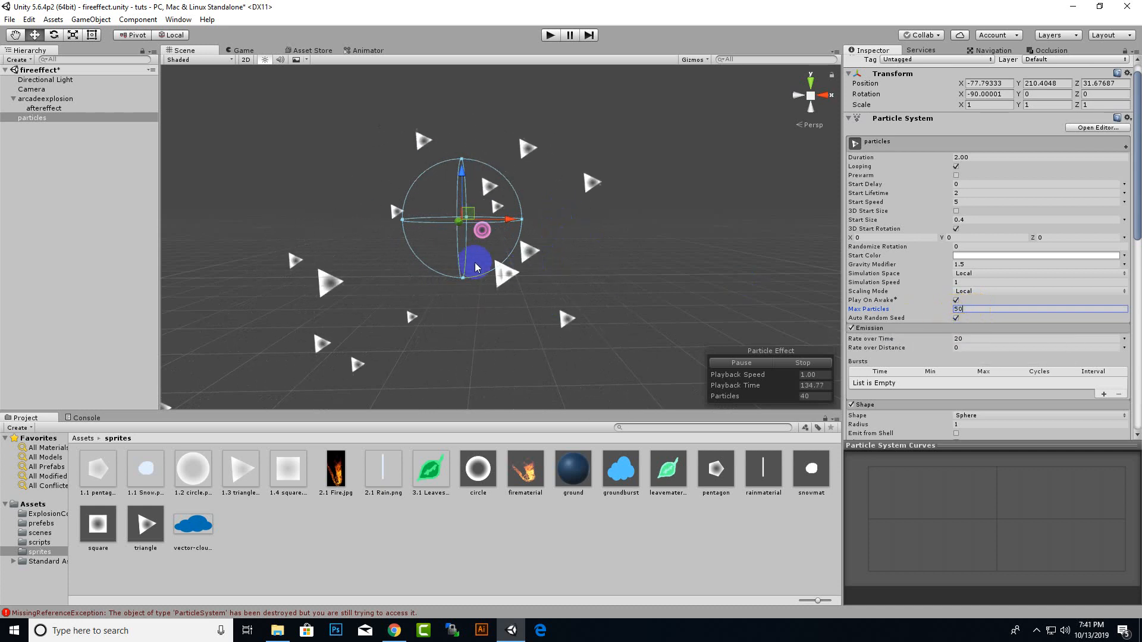
{"action": "type", "text": "50"}
Change the Start Color of the triangle particles to a muted purple, hex 6F3F6BFF
{"action": "left_click", "coordinate": [984, 259]}
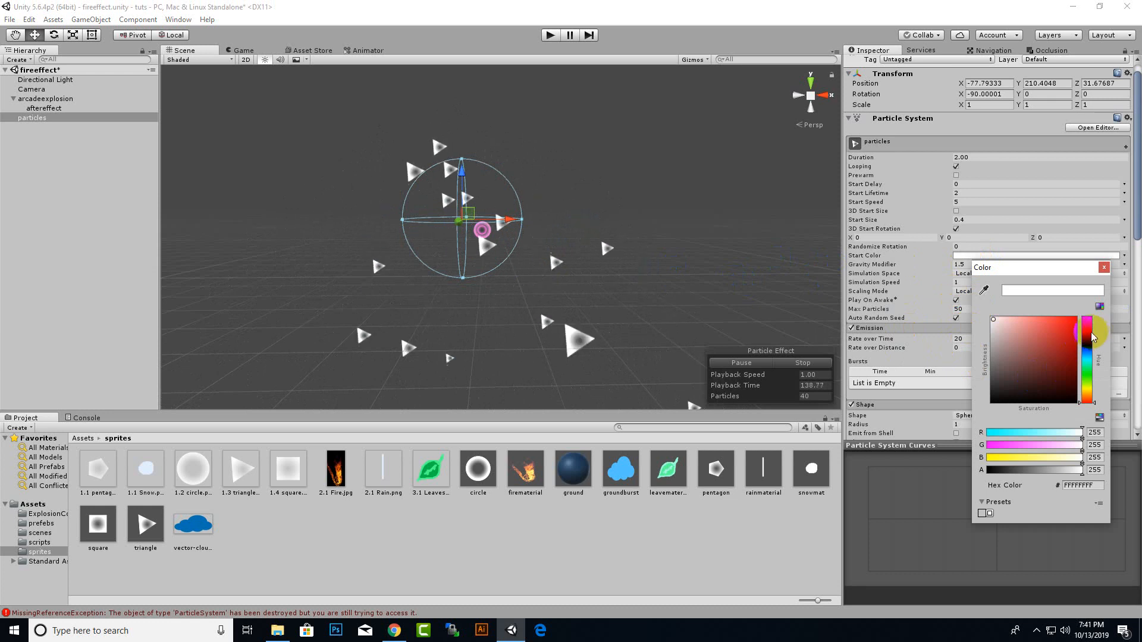
{"action": "left_click_drag", "start_coordinate": [1047, 352], "coordinate": [1024, 310]}
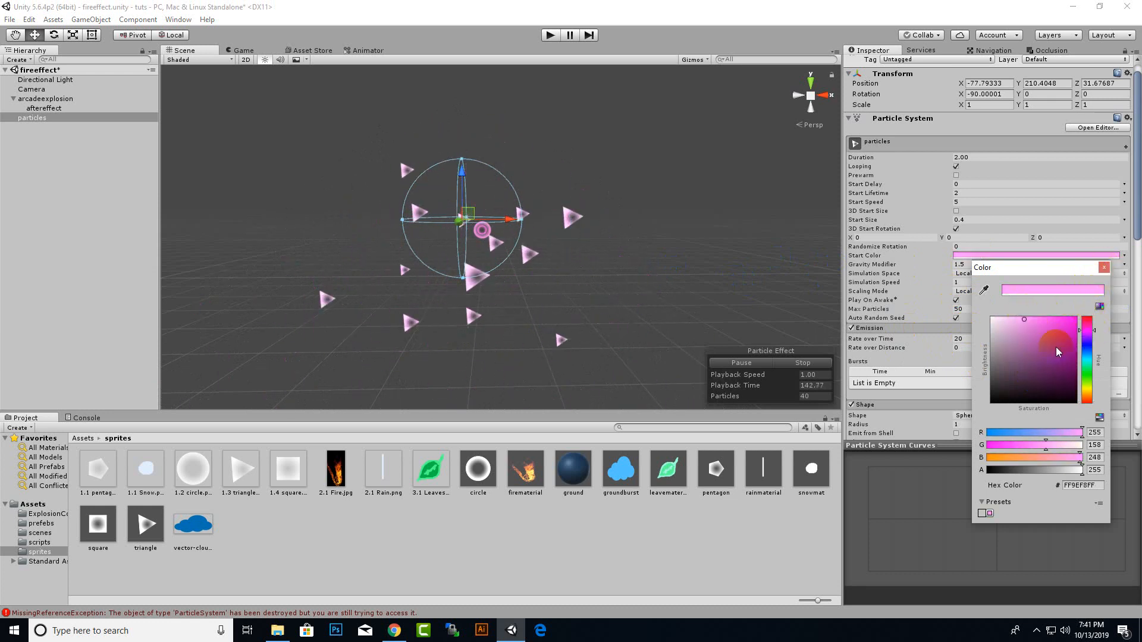
{"action": "left_click_drag", "start_coordinate": [1057, 351], "coordinate": [1051, 339]}
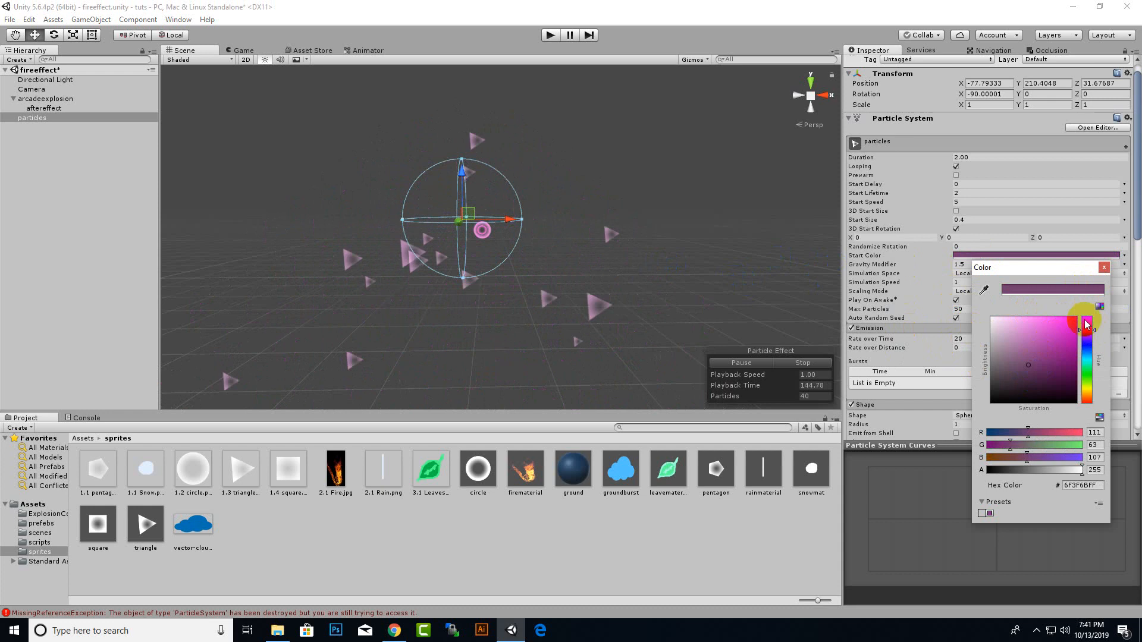
{"action": "left_click", "coordinate": [1103, 268]}
Enable Color over Lifetime for the particles system and make the gradient's starting color key pink, hex F991EE
{"action": "scroll", "coordinate": [983, 344], "scroll_direction": "down", "scroll_amount": 7}
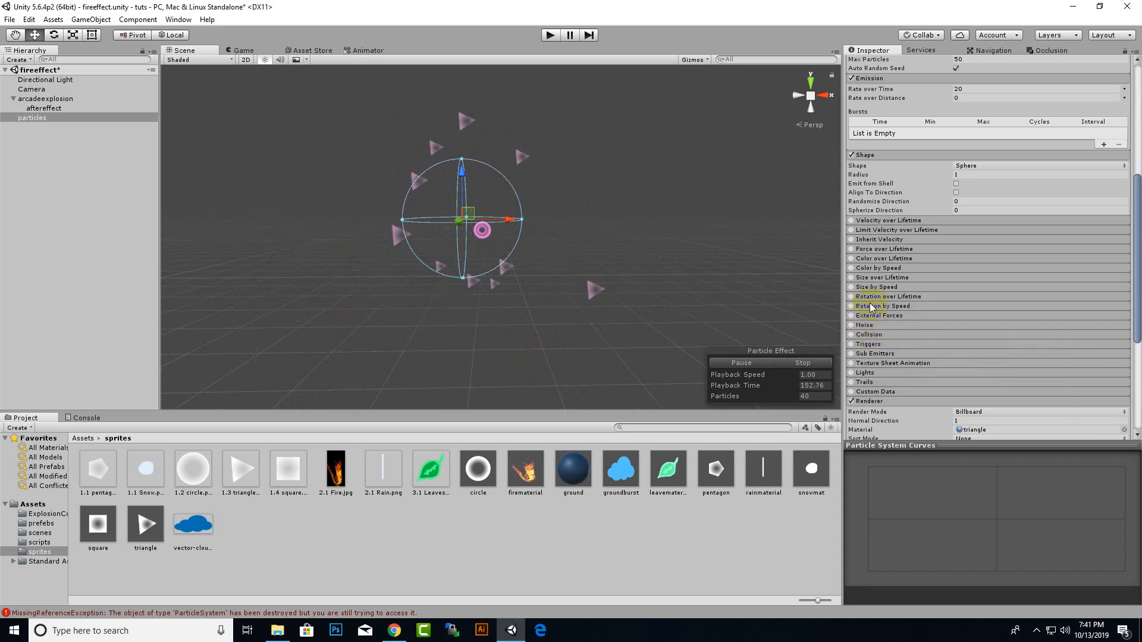
{"action": "left_click", "coordinate": [883, 258]}
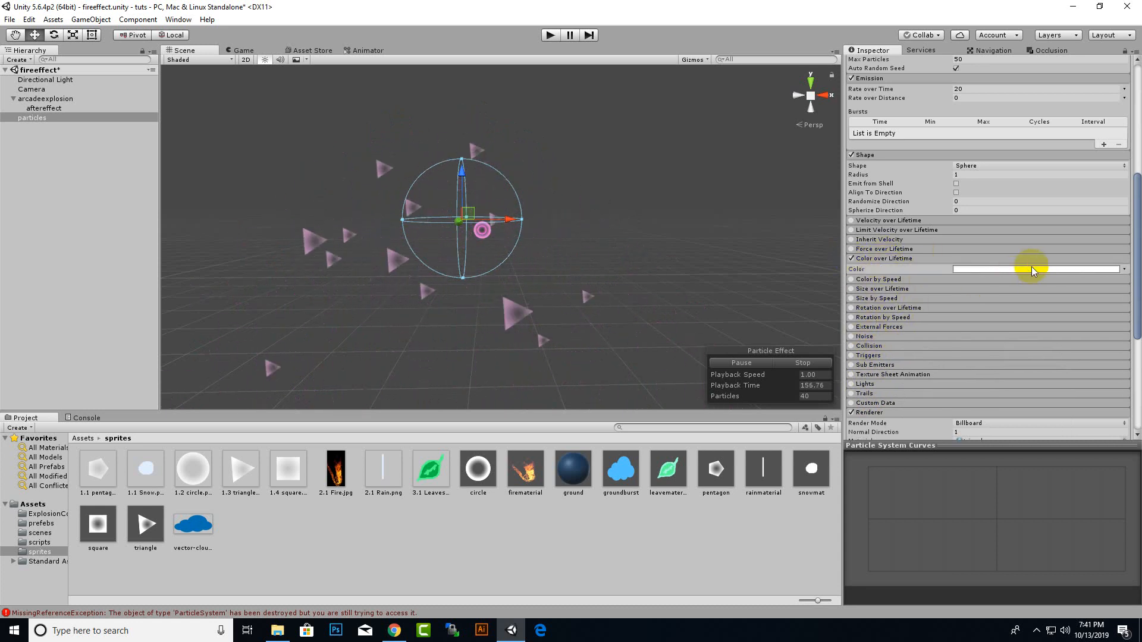
{"action": "left_click", "coordinate": [1031, 270]}
{"action": "double_click", "coordinate": [871, 284]}
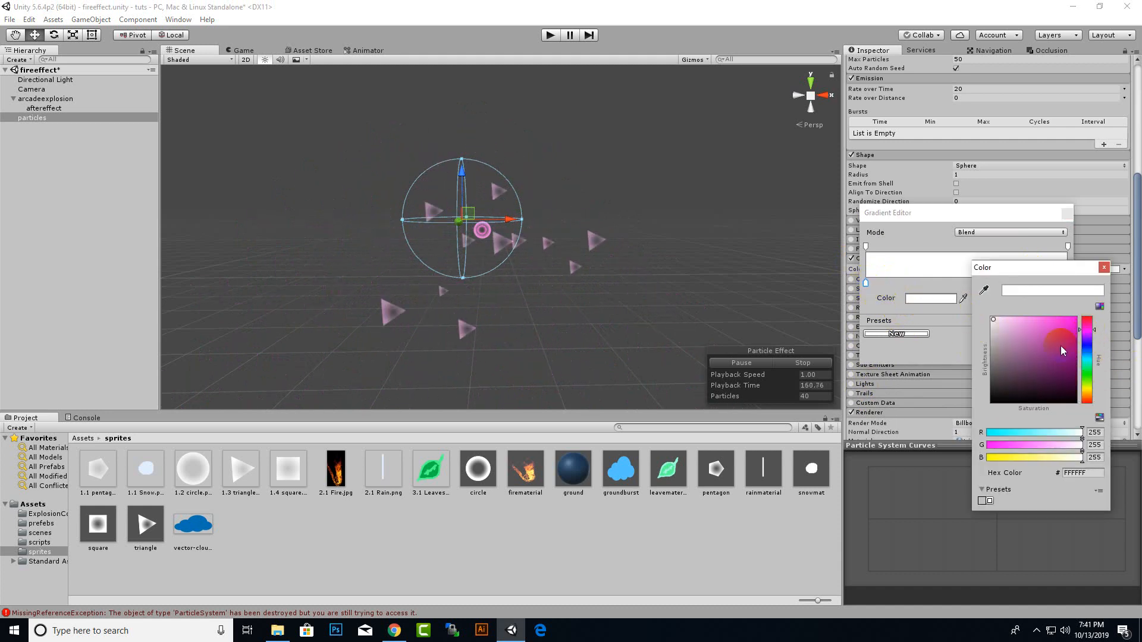
{"action": "left_click_drag", "start_coordinate": [1061, 345], "coordinate": [1027, 321]}
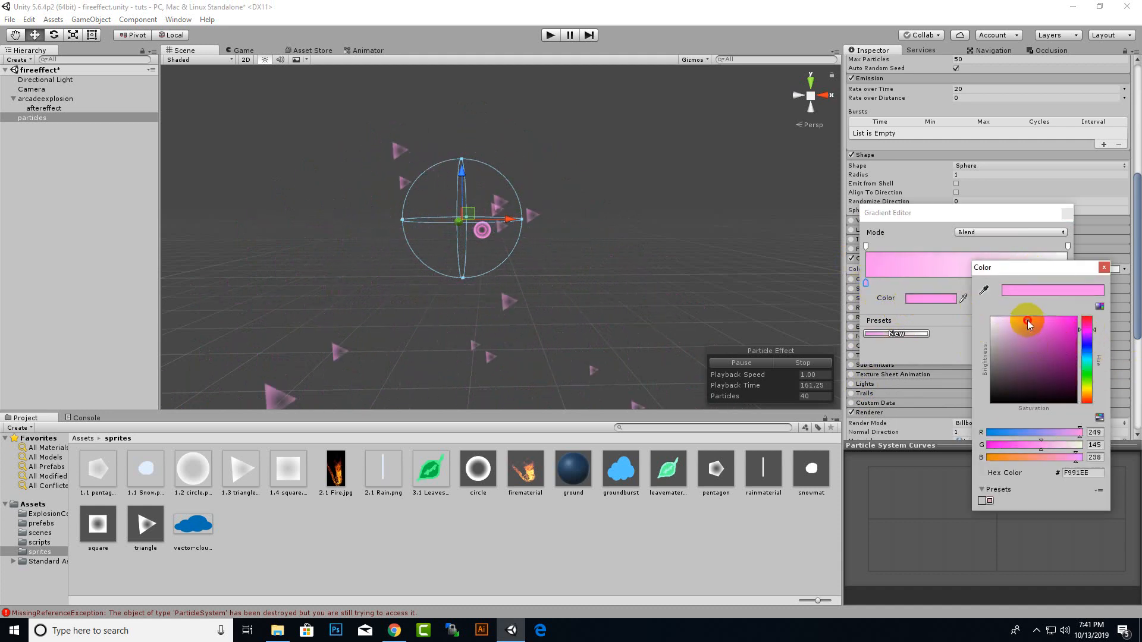
{"action": "left_click", "coordinate": [1103, 269]}
Move the gradient's end color key to about the middle and set it to gray, hex 898989
{"action": "left_click_drag", "start_coordinate": [1068, 285], "coordinate": [971, 284]}
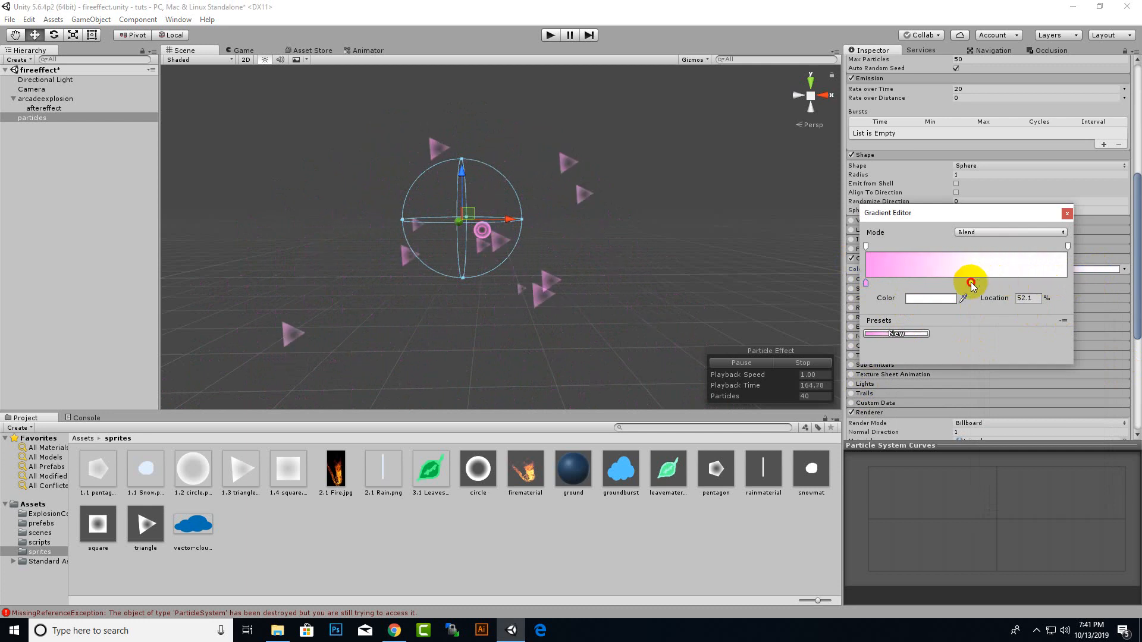
{"action": "double_click", "coordinate": [964, 284]}
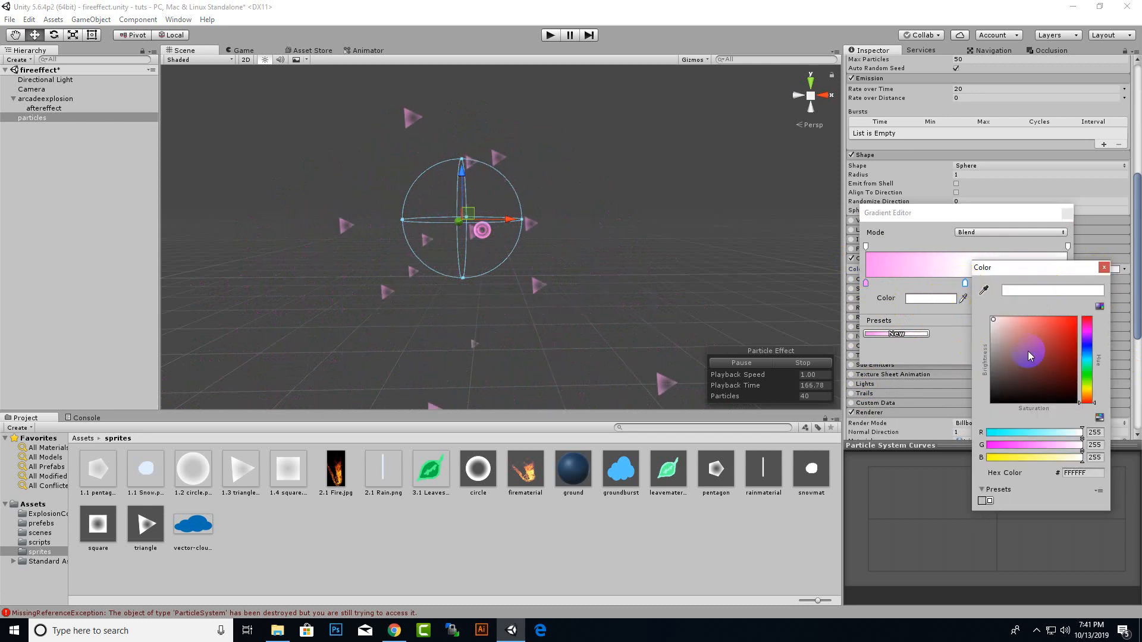
{"action": "left_click_drag", "start_coordinate": [1028, 351], "coordinate": [986, 360]}
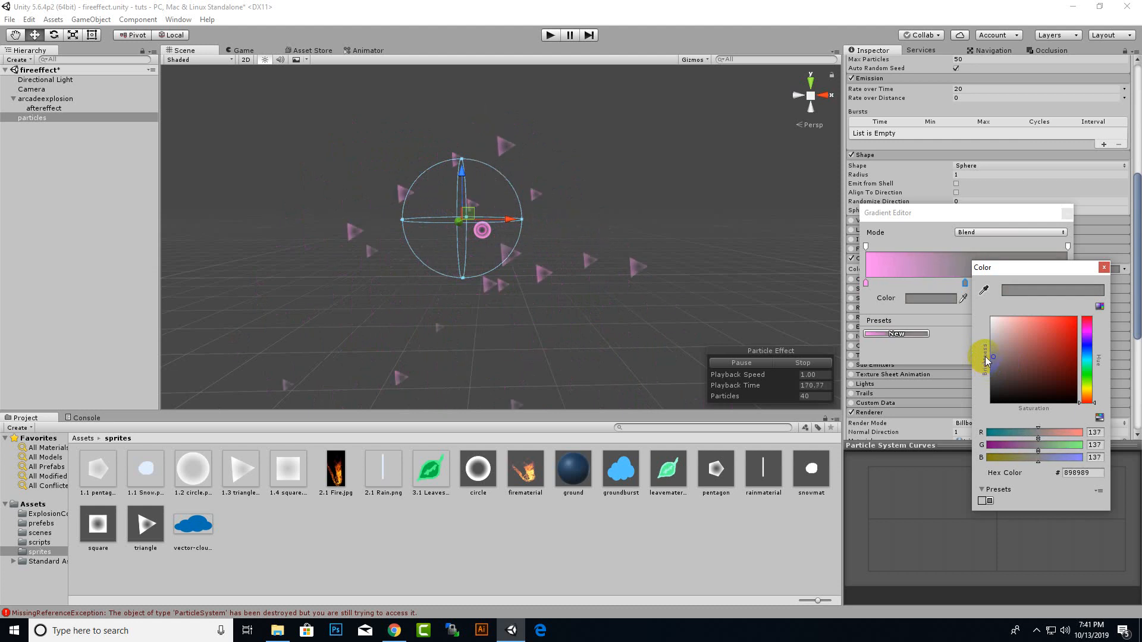
{"action": "left_click", "coordinate": [1104, 267]}
{"action": "left_click", "coordinate": [1067, 213]}
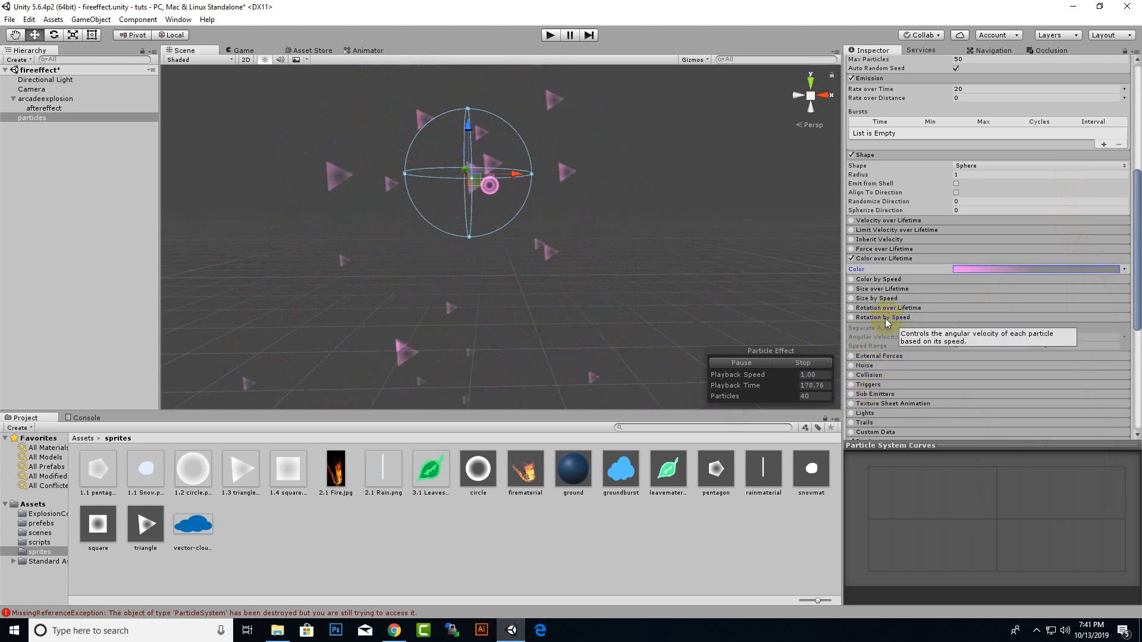
Enable Rotation over Lifetime with Angular Velocity set to Random Between Two Constants, 45 and 80
{"action": "left_click", "coordinate": [851, 308]}
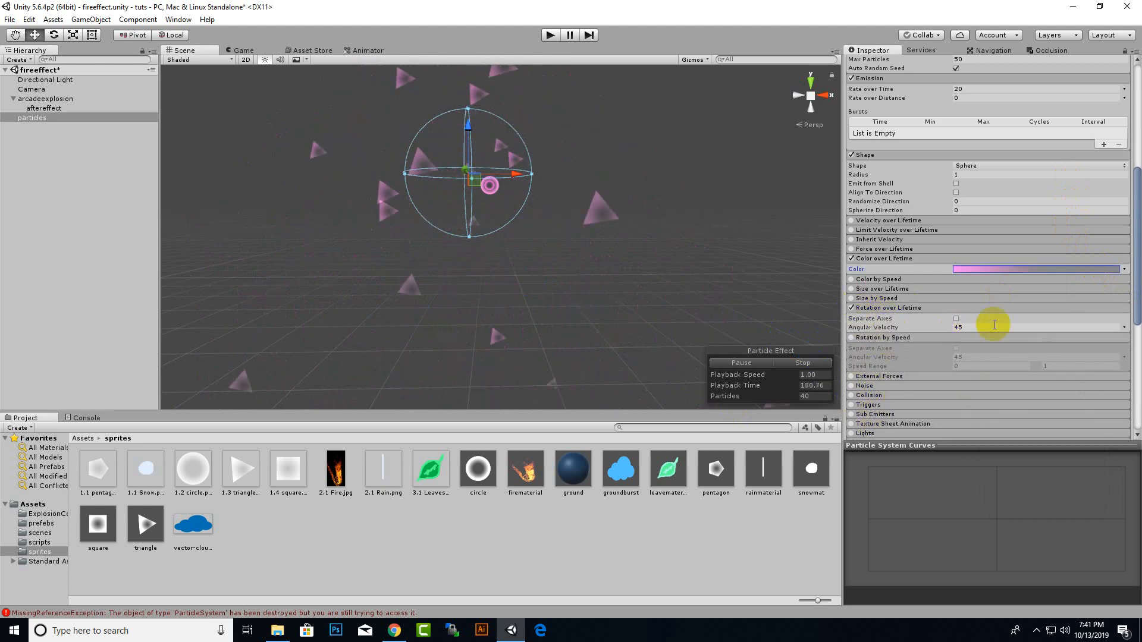
{"action": "left_click", "coordinate": [1124, 327]}
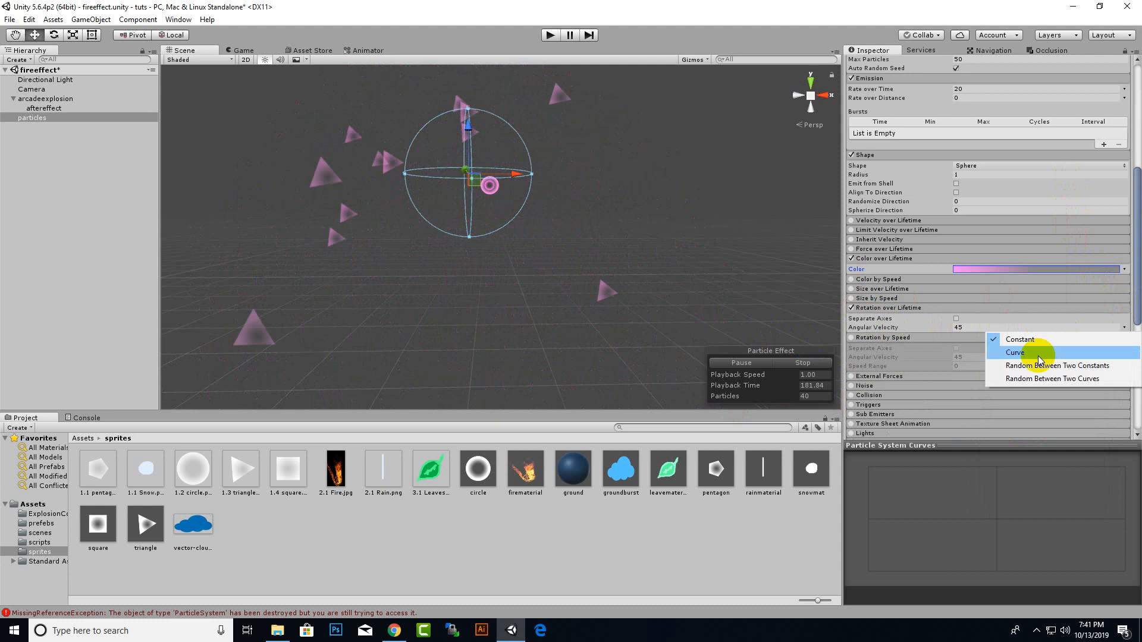
{"action": "left_click", "coordinate": [1038, 365]}
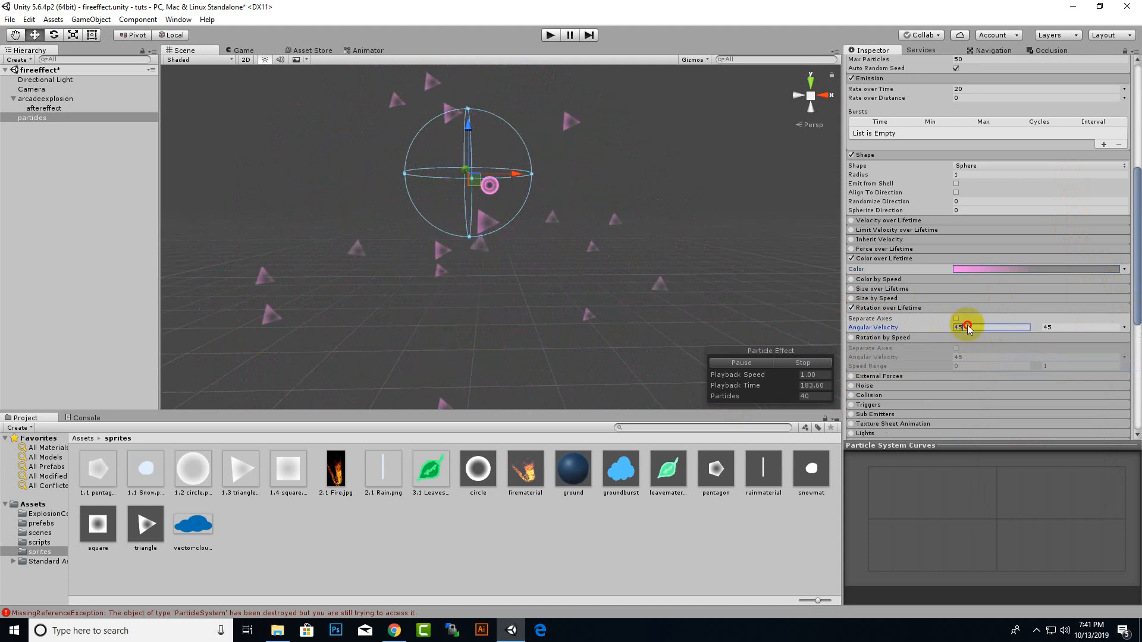
{"action": "left_click", "coordinate": [966, 327]}
{"action": "type", "text": "80"}
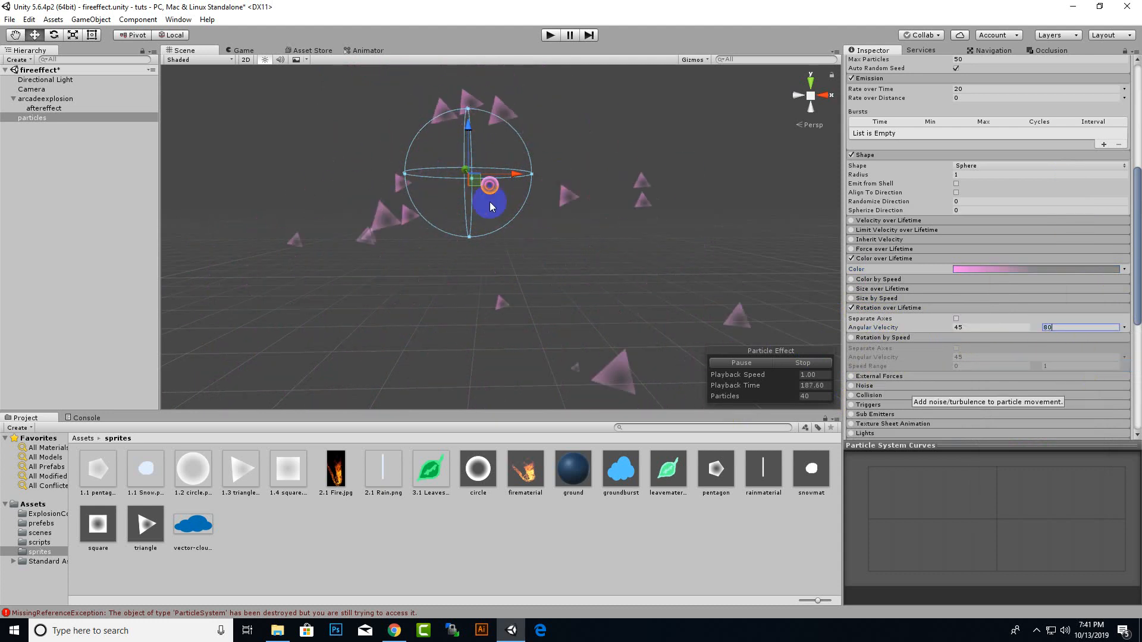
{"action": "scroll", "coordinate": [457, 233], "scroll_direction": "down", "scroll_amount": 2}
{"action": "scroll", "coordinate": [457, 234], "scroll_direction": "up", "scroll_amount": 9}
{"action": "middle_click_drag", "start_coordinate": [449, 231], "coordinate": [458, 295]}
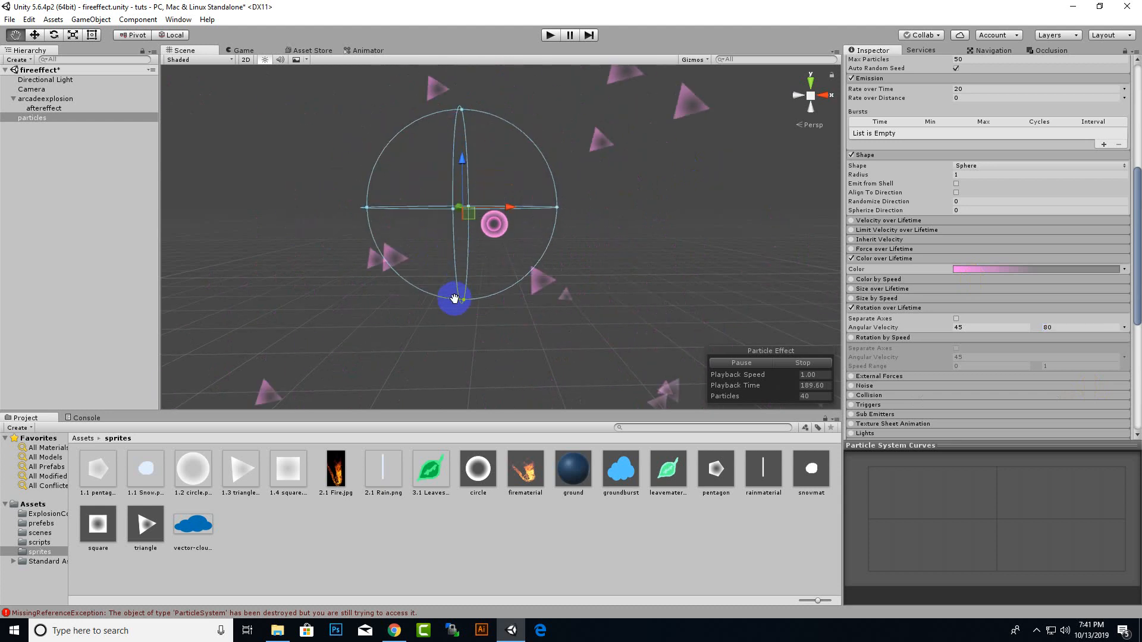
Set the upper Angular Velocity constant of Rotation over Lifetime to 150 and check the spinning triangles
{"action": "left_click", "coordinate": [1070, 327]}
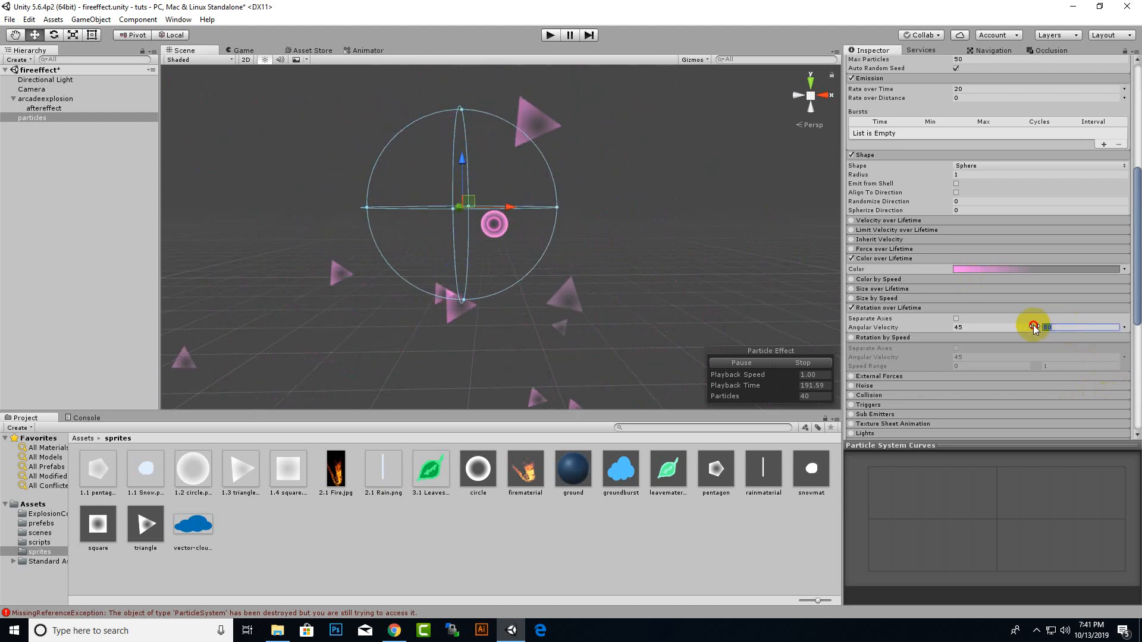
{"action": "type", "text": "150"}
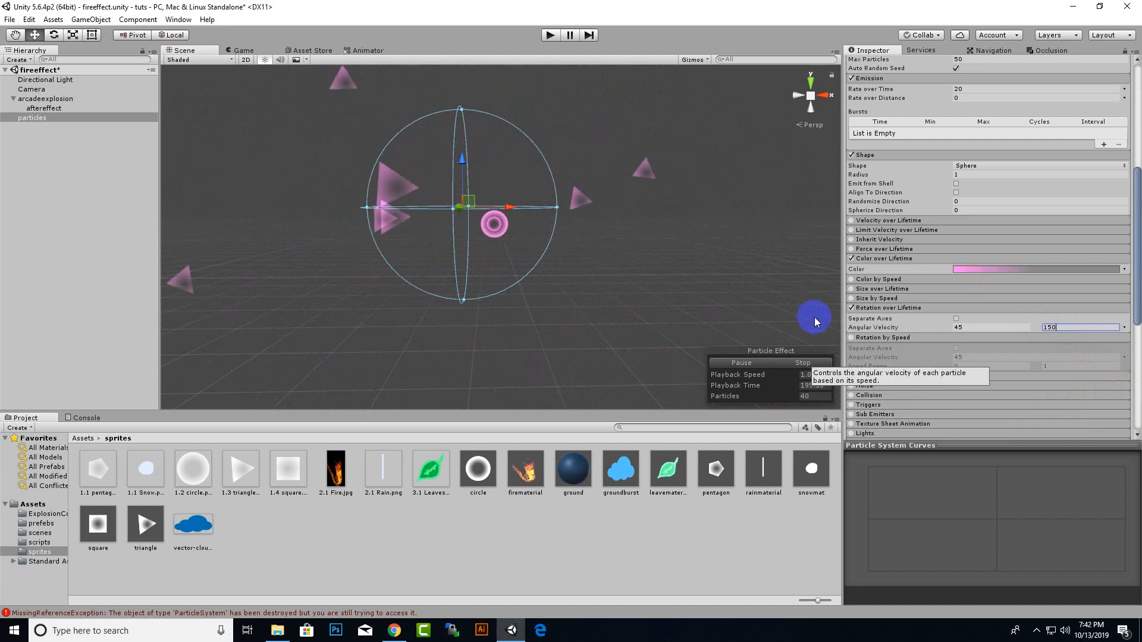
{"action": "scroll", "coordinate": [466, 170], "scroll_direction": "down", "scroll_amount": 3}
{"action": "middle_click_drag", "start_coordinate": [466, 170], "coordinate": [668, 218]}
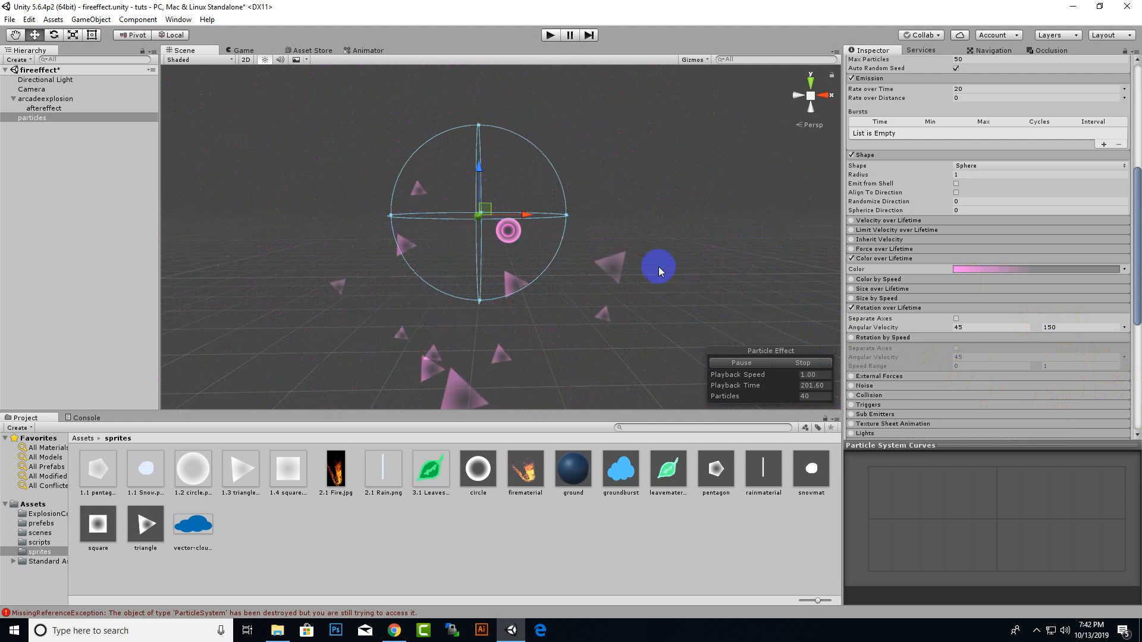
{"action": "scroll", "coordinate": [657, 267], "scroll_direction": "down", "scroll_amount": 8}
{"action": "middle_click_drag", "start_coordinate": [571, 267], "coordinate": [555, 240]}
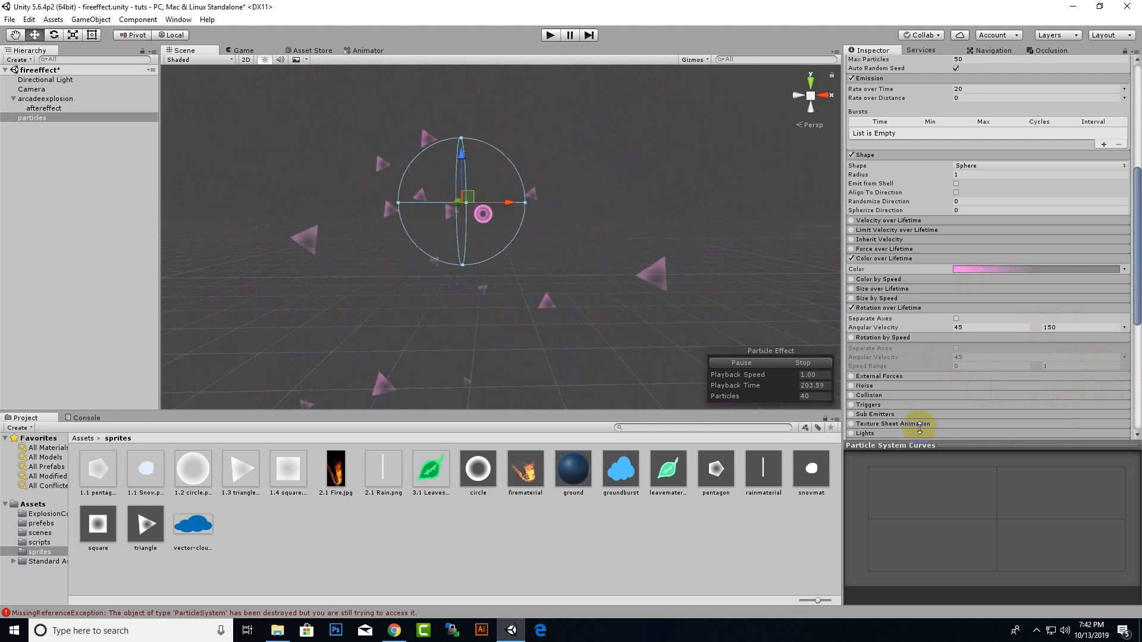
Try to assign the aftereffect system itself as its own Birth sub-emitter
{"action": "scroll", "coordinate": [452, 227], "scroll_direction": "down", "scroll_amount": 5}
{"action": "scroll", "coordinate": [454, 226], "scroll_direction": "up", "scroll_amount": 7}
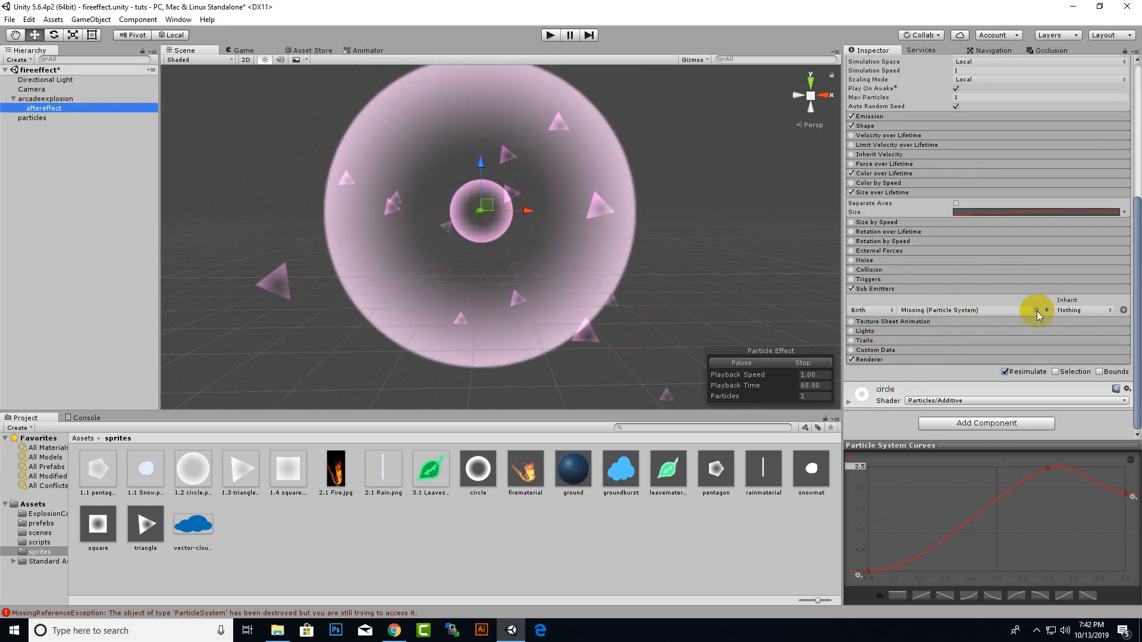
{"action": "left_click", "coordinate": [1036, 310]}
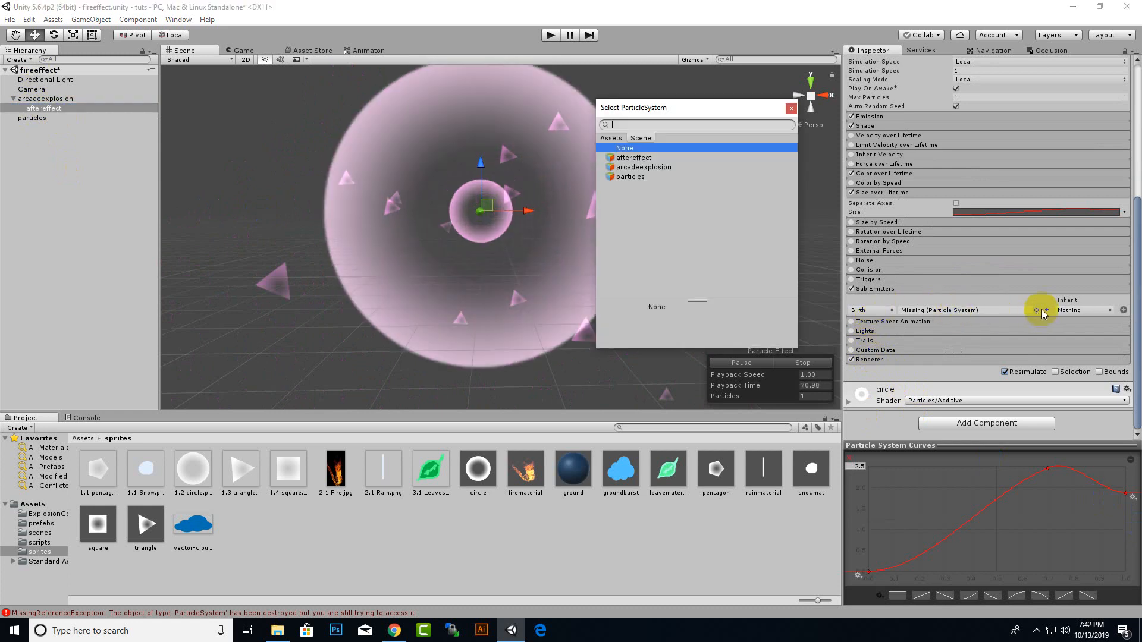
{"action": "left_click", "coordinate": [621, 157]}
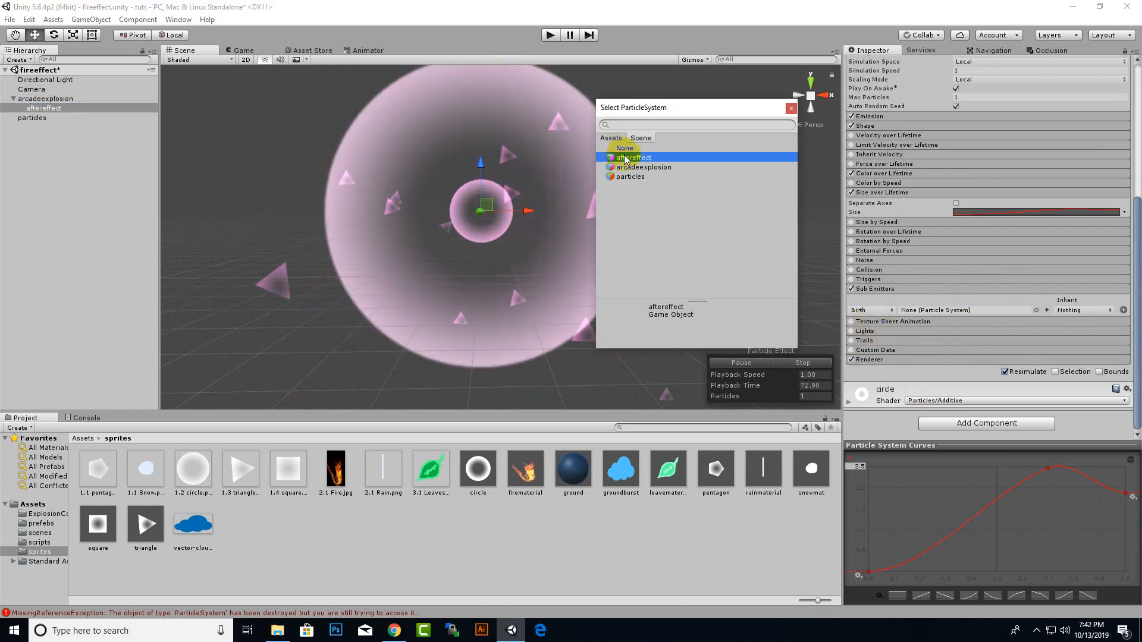
{"action": "double_click", "coordinate": [623, 157]}
{"action": "left_click", "coordinate": [623, 158]}
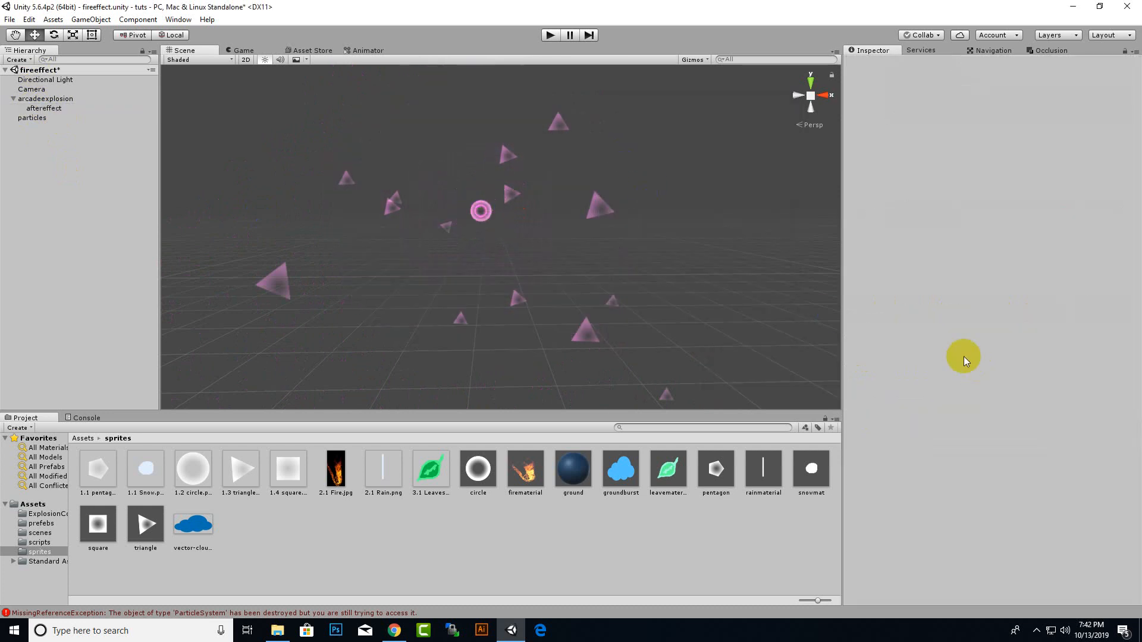
{"action": "left_click", "coordinate": [27, 110]}
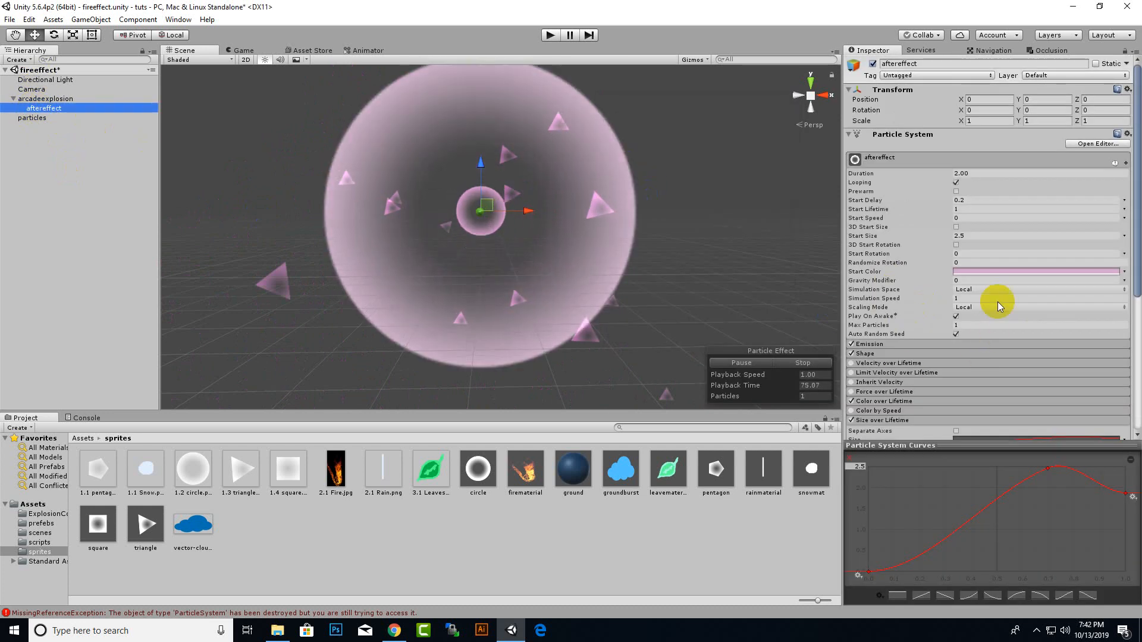
{"action": "scroll", "coordinate": [892, 387], "scroll_direction": "down", "scroll_amount": 3}
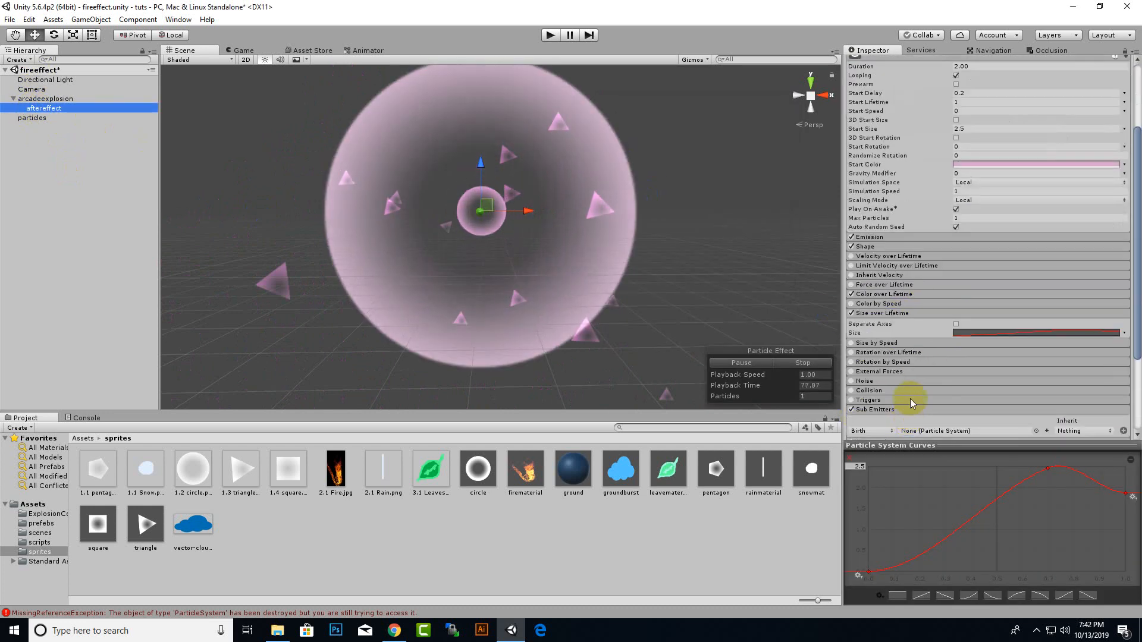
{"action": "scroll", "coordinate": [951, 410], "scroll_direction": "down", "scroll_amount": 3}
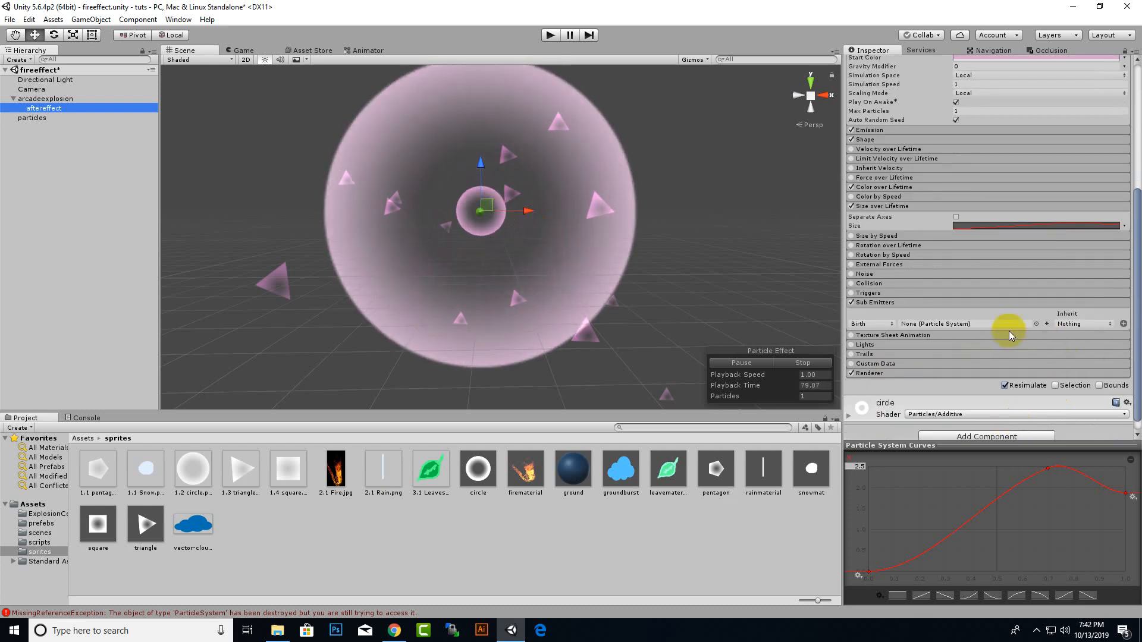
{"action": "left_click", "coordinate": [1035, 325]}
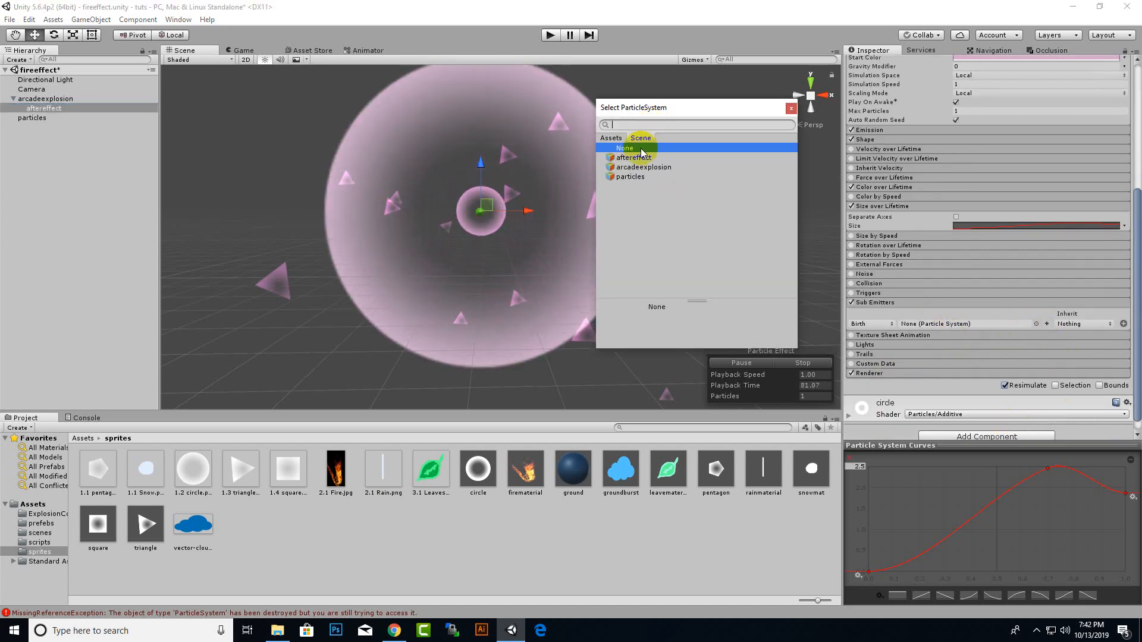
{"action": "double_click", "coordinate": [643, 159]}
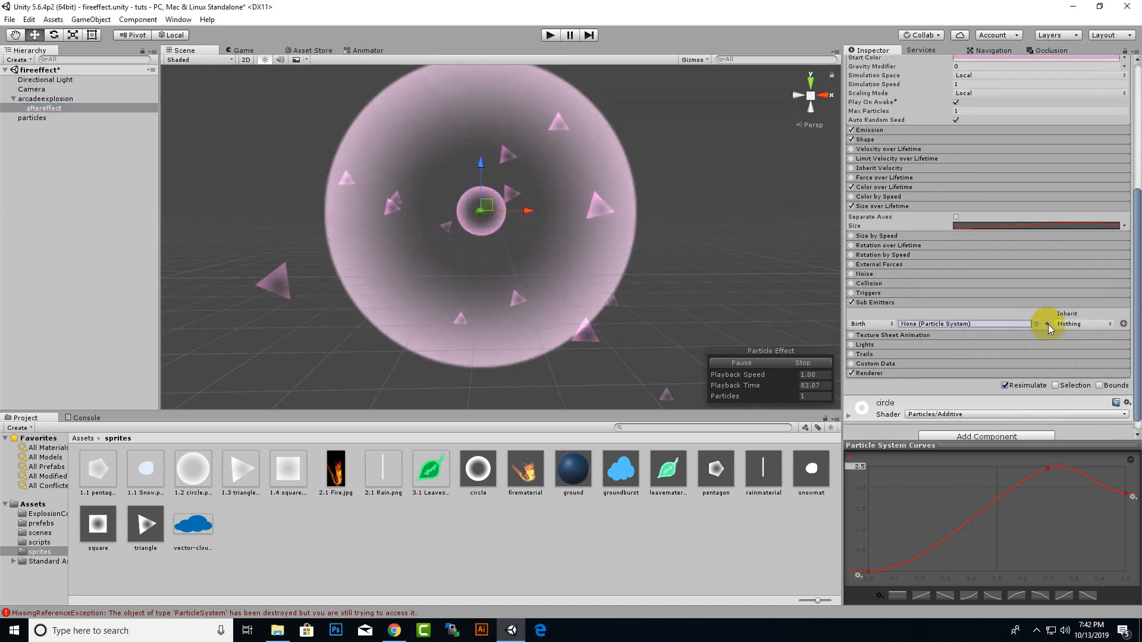
Create a new Birth sub-emitter for aftereffect and keep its Inherit option at Nothing
{"action": "left_click", "coordinate": [1048, 323]}
{"action": "left_click", "coordinate": [1109, 323]}
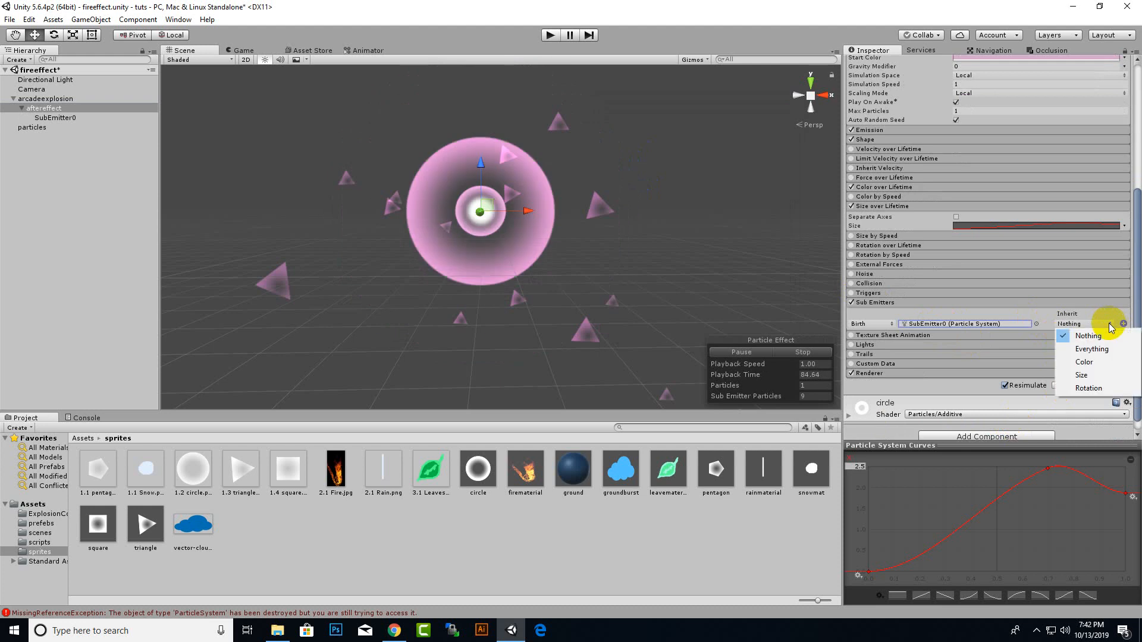
{"action": "left_click", "coordinate": [872, 324]}
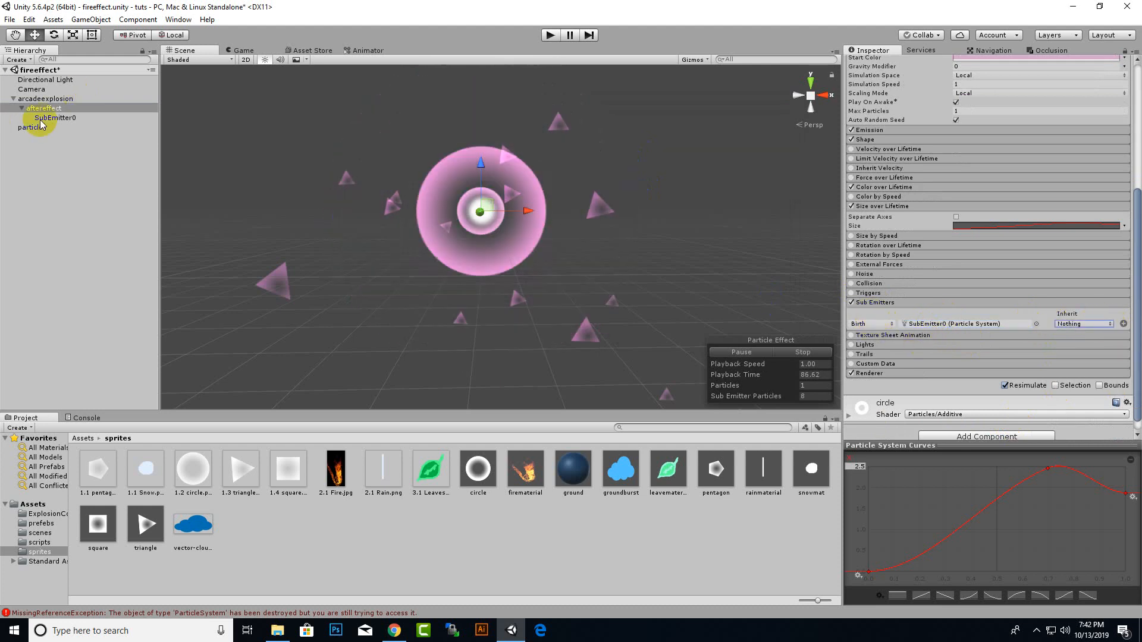
Delete the SubEmitter0 object under aftereffect
{"action": "left_click", "coordinate": [40, 126]}
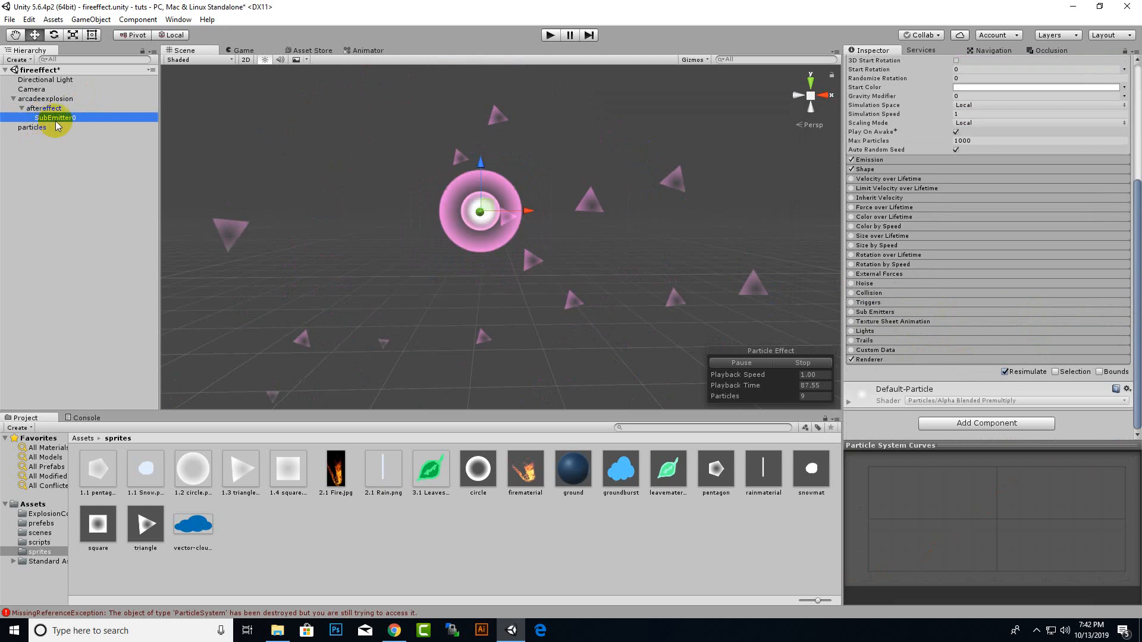
{"action": "right_click", "coordinate": [49, 119]}
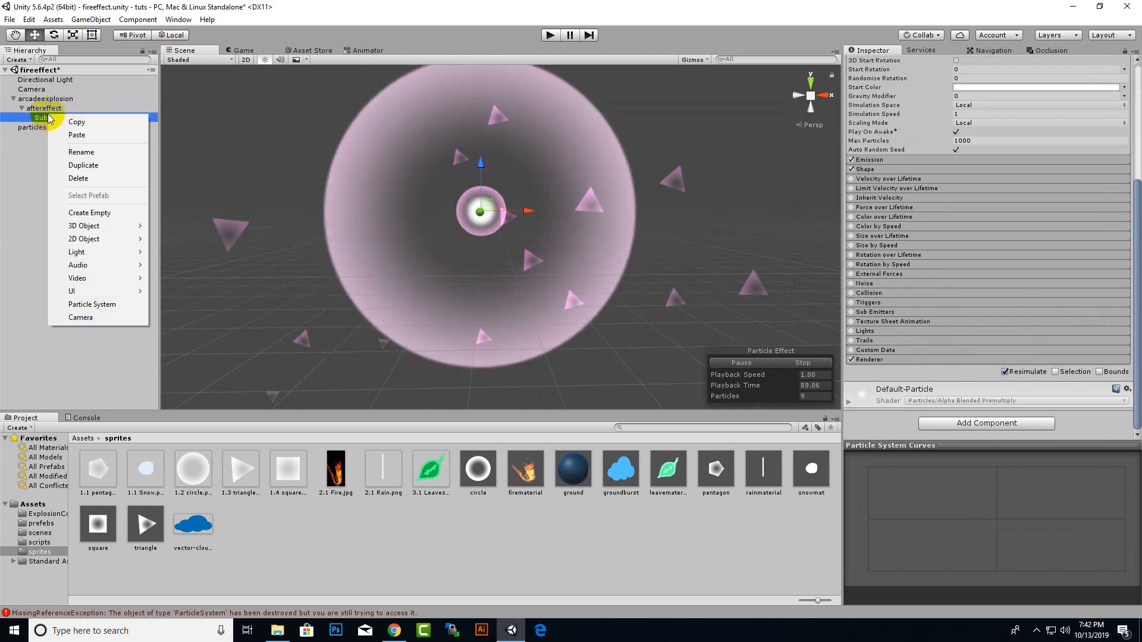
{"action": "left_click", "coordinate": [78, 179]}
Make particles a child of aftereffect and assign it as aftereffect's Birth sub-emitter
{"action": "left_click_drag", "start_coordinate": [46, 113], "coordinate": [45, 110]}
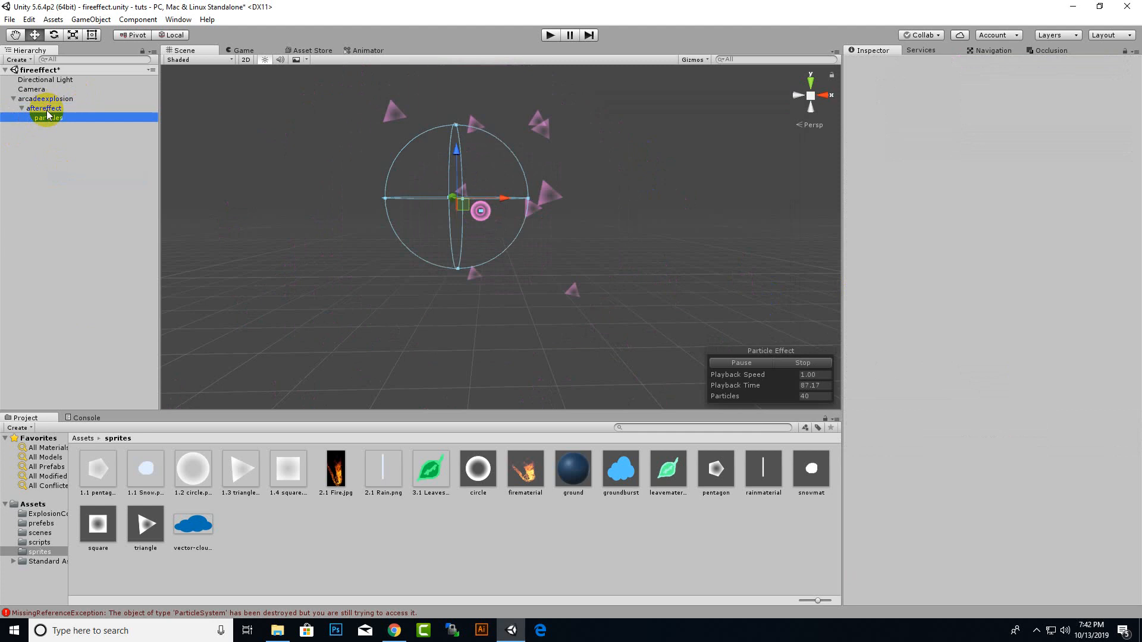
{"action": "scroll", "coordinate": [498, 277], "scroll_direction": "down", "scroll_amount": 6}
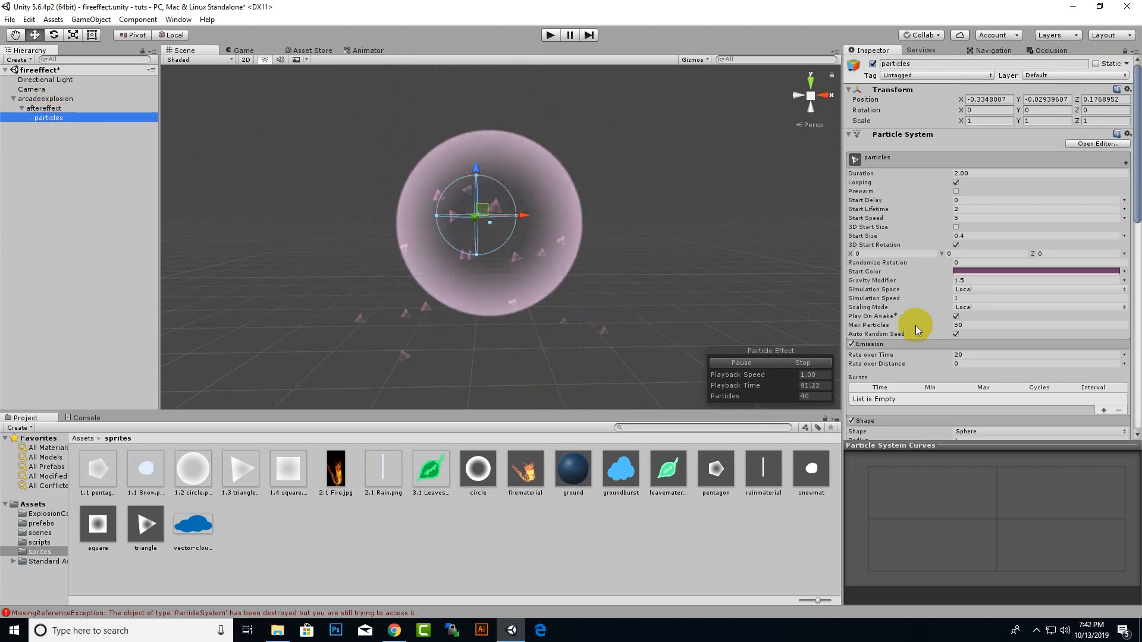
{"action": "left_click", "coordinate": [35, 107]}
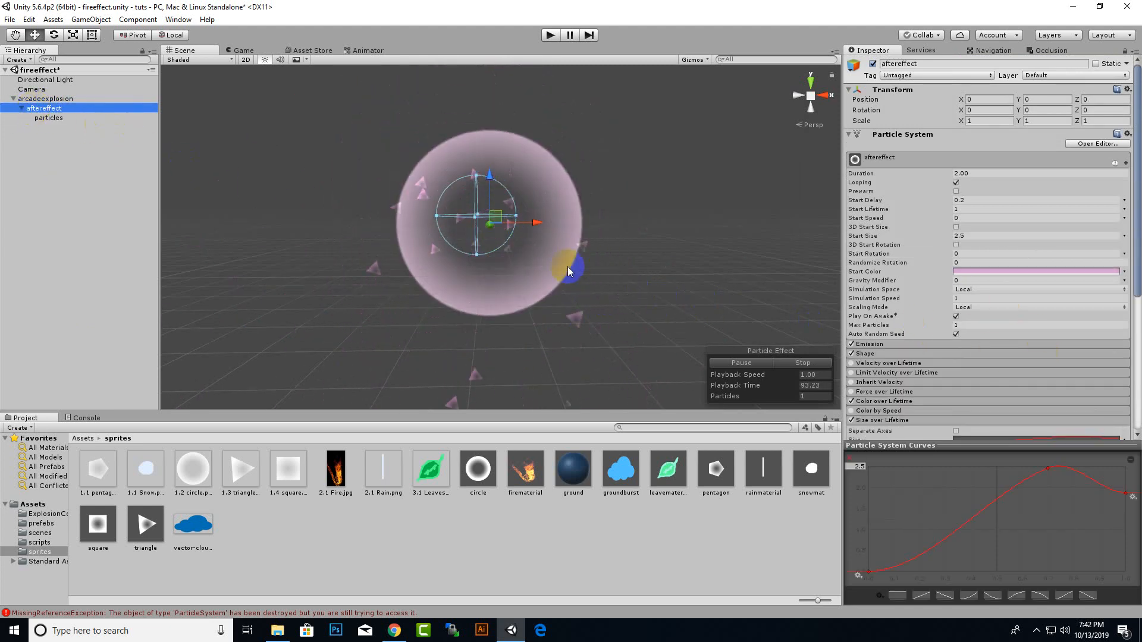
{"action": "scroll", "coordinate": [1029, 325], "scroll_direction": "down", "scroll_amount": 6}
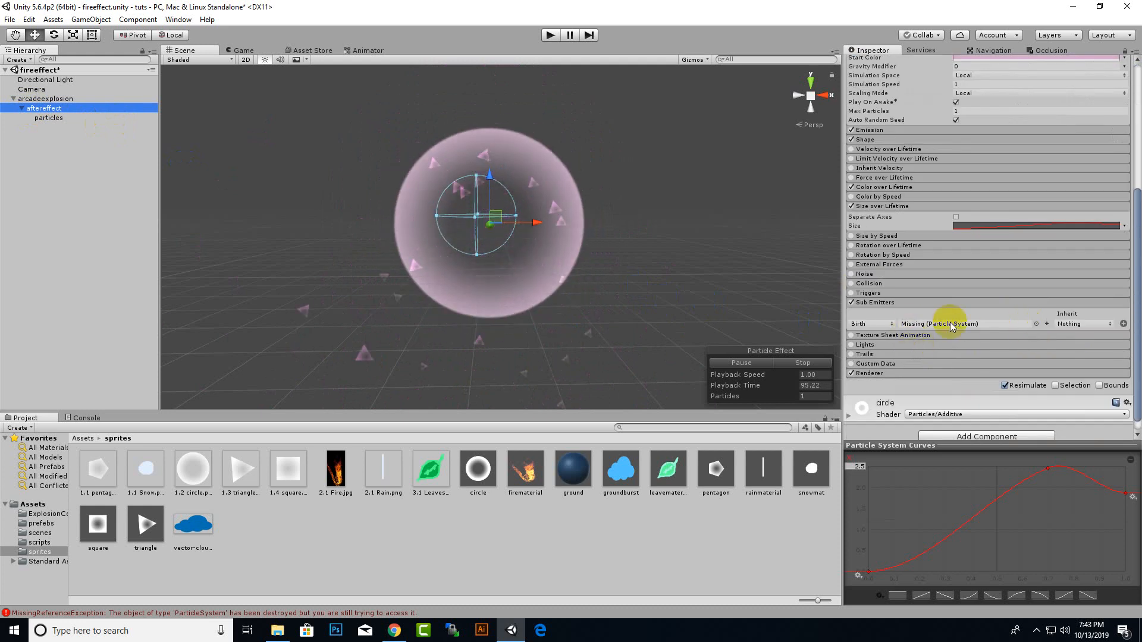
{"action": "left_click", "coordinate": [1036, 324]}
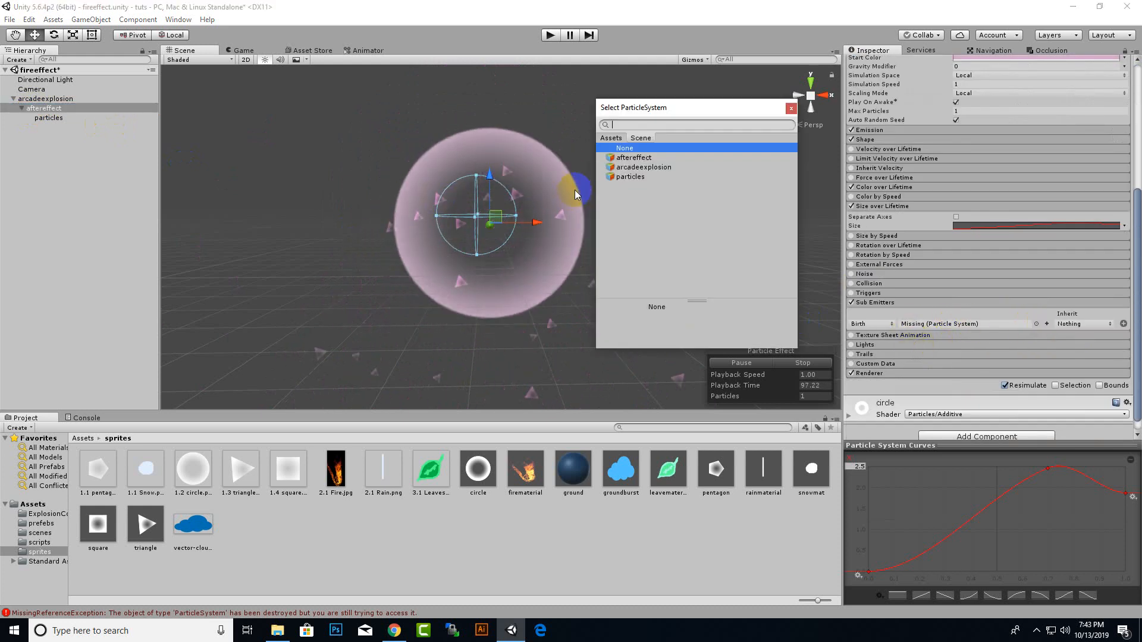
{"action": "double_click", "coordinate": [630, 177]}
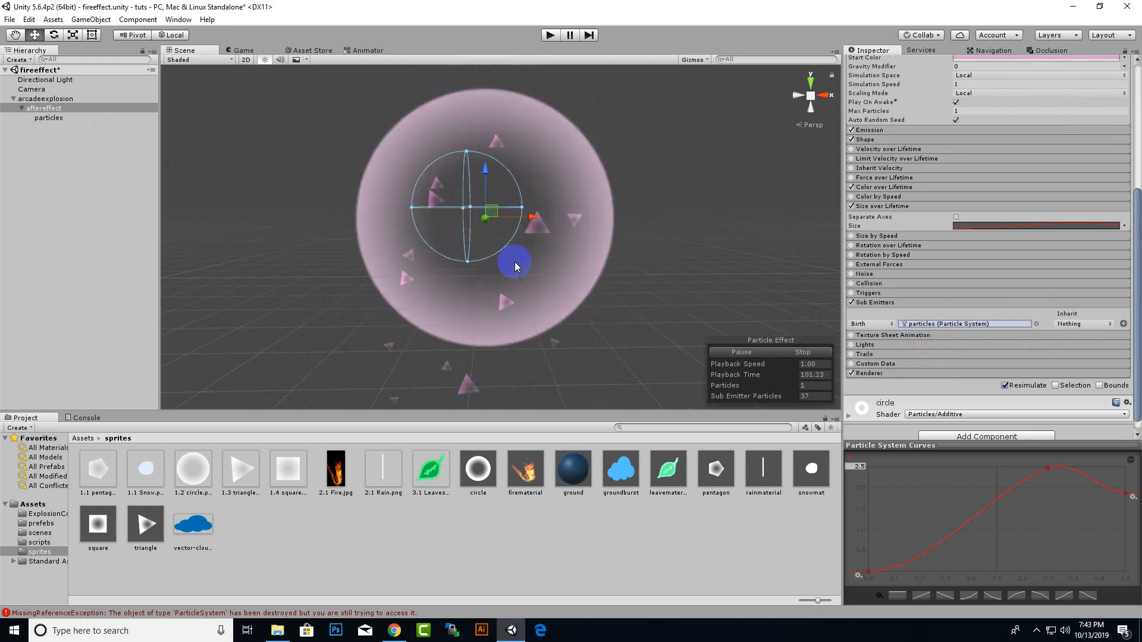
Try arcadeexplosion as aftereffect's Birth sub-emitter and reassign particles to that slot
{"action": "left_click", "coordinate": [1036, 324]}
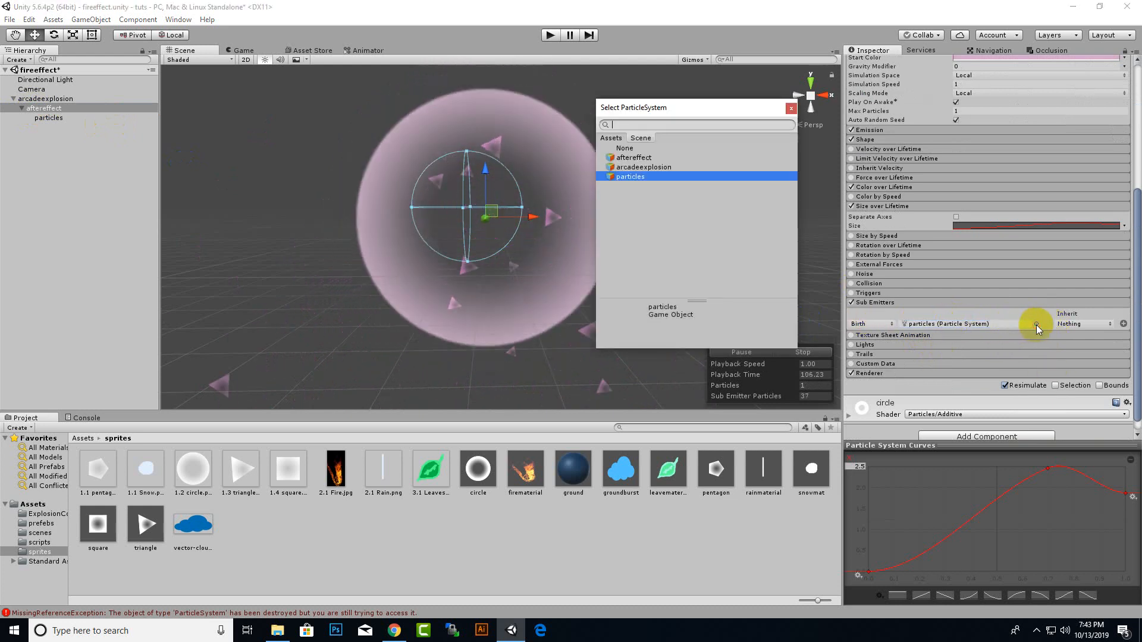
{"action": "double_click", "coordinate": [644, 167]}
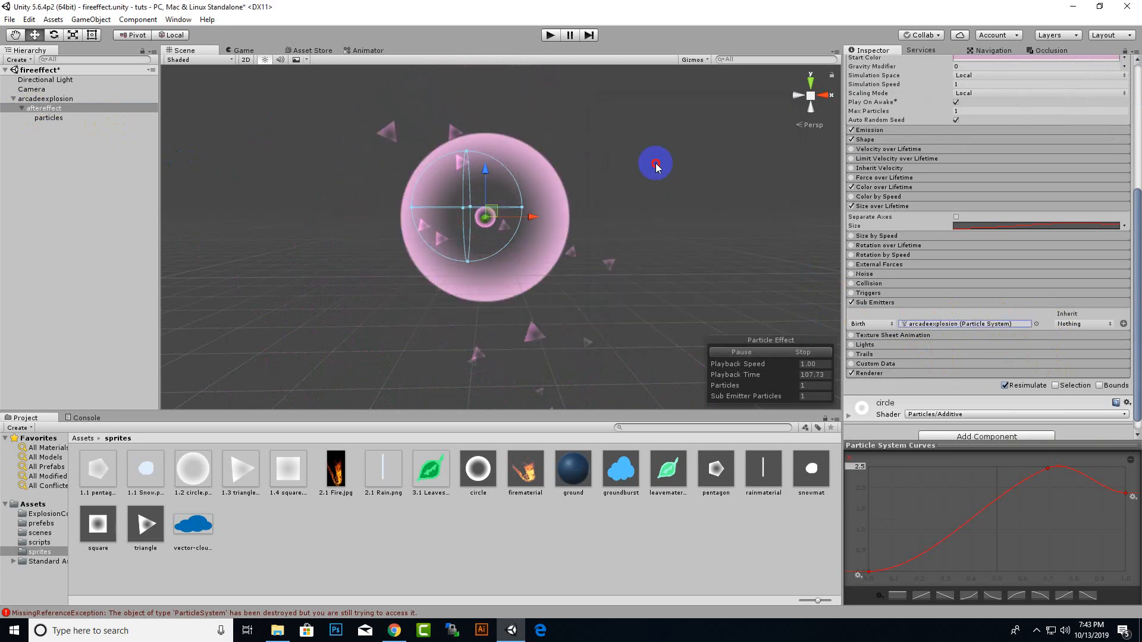
{"action": "left_click", "coordinate": [1036, 324]}
{"action": "left_click", "coordinate": [1104, 324]}
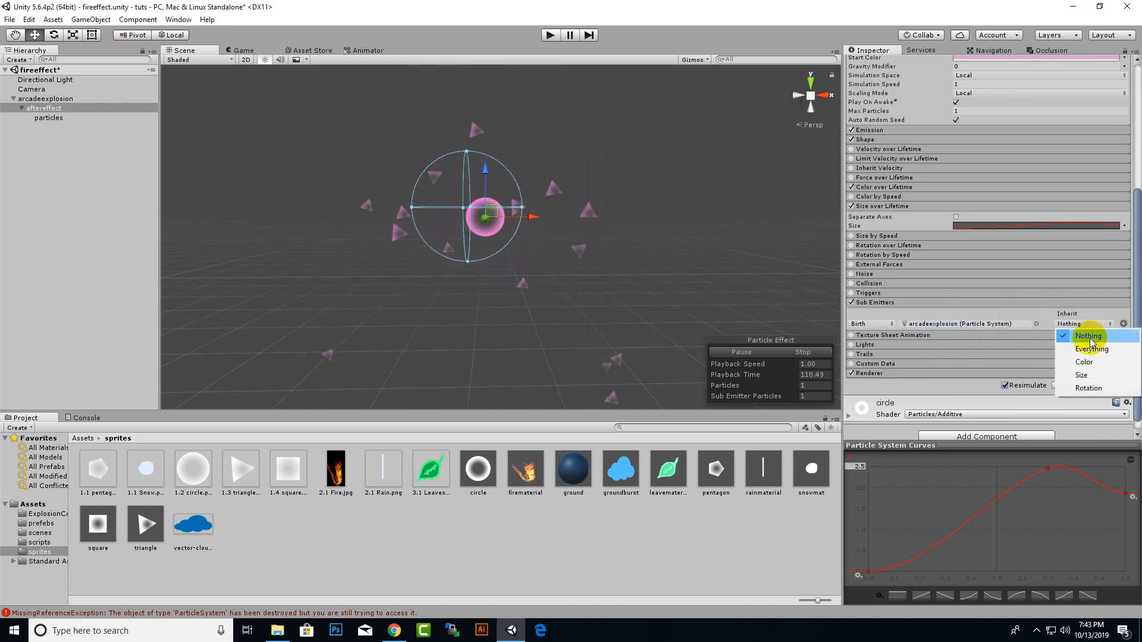
{"action": "left_click", "coordinate": [1036, 324]}
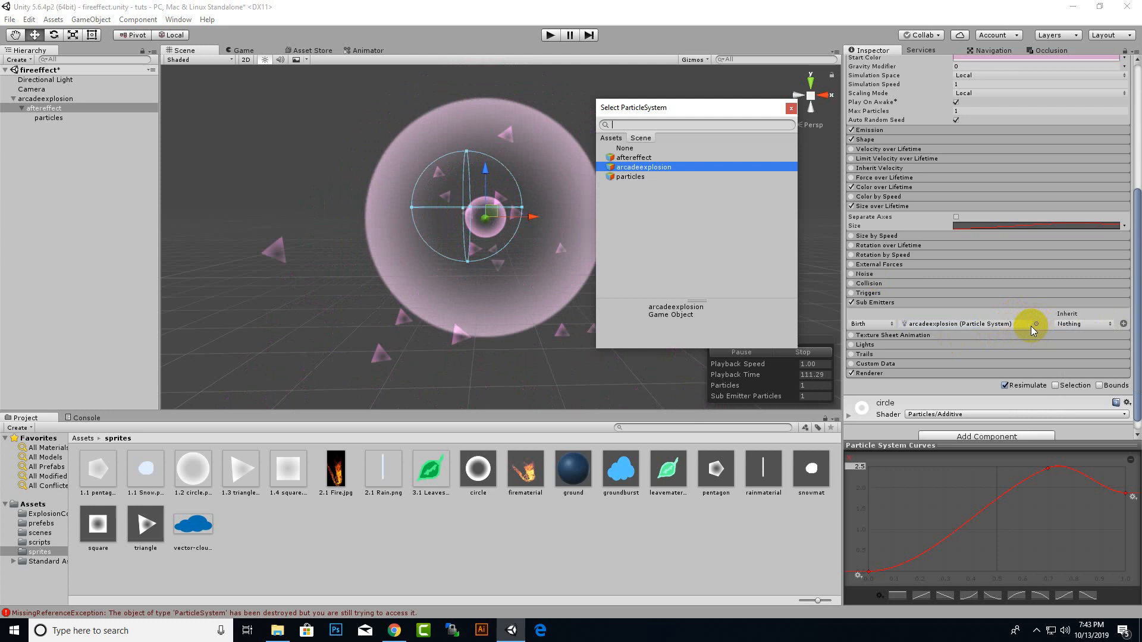
{"action": "left_click", "coordinate": [796, 107]}
{"action": "left_click_drag", "start_coordinate": [42, 108], "coordinate": [976, 325]}
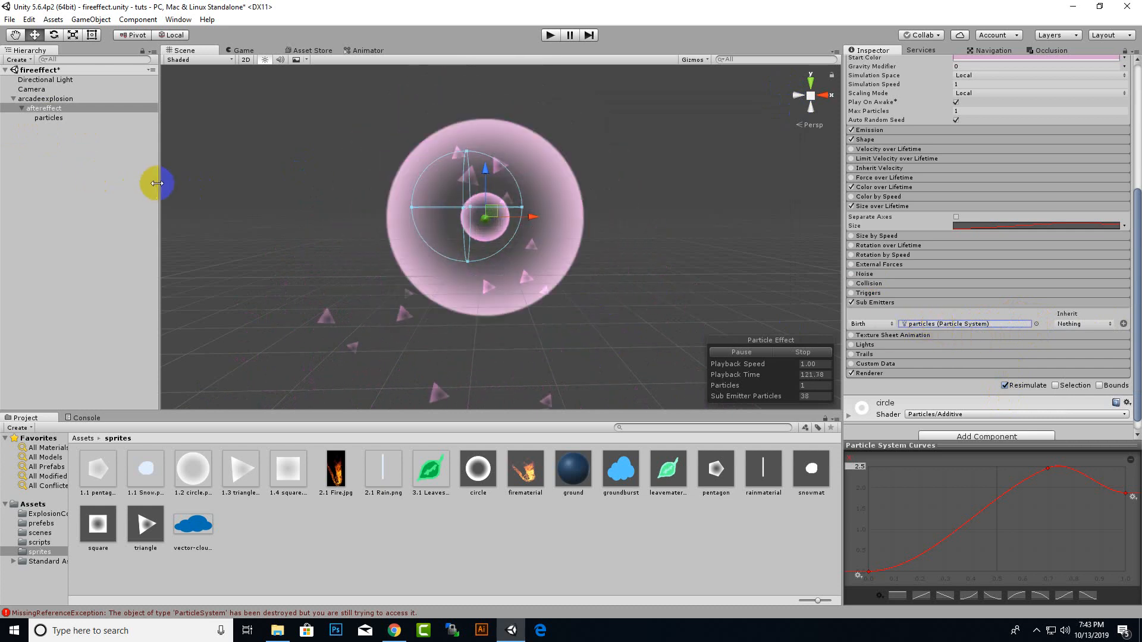
Enable the Trails module on the particles system and check the trails in the scene
{"action": "left_click", "coordinate": [48, 118]}
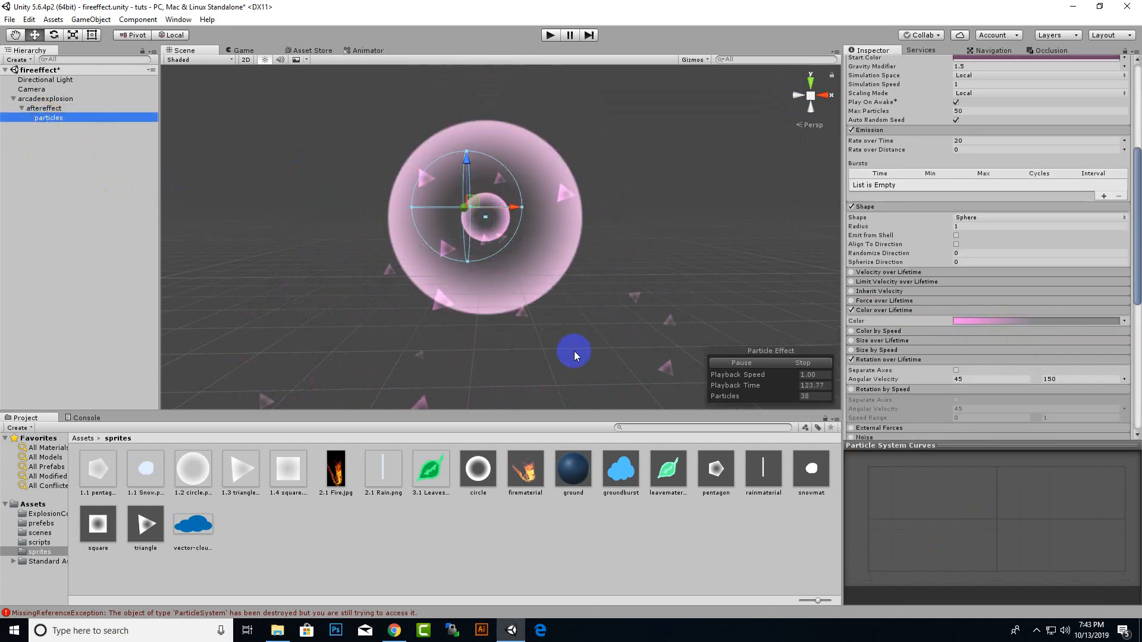
{"action": "scroll", "coordinate": [937, 337], "scroll_direction": "down", "scroll_amount": 5}
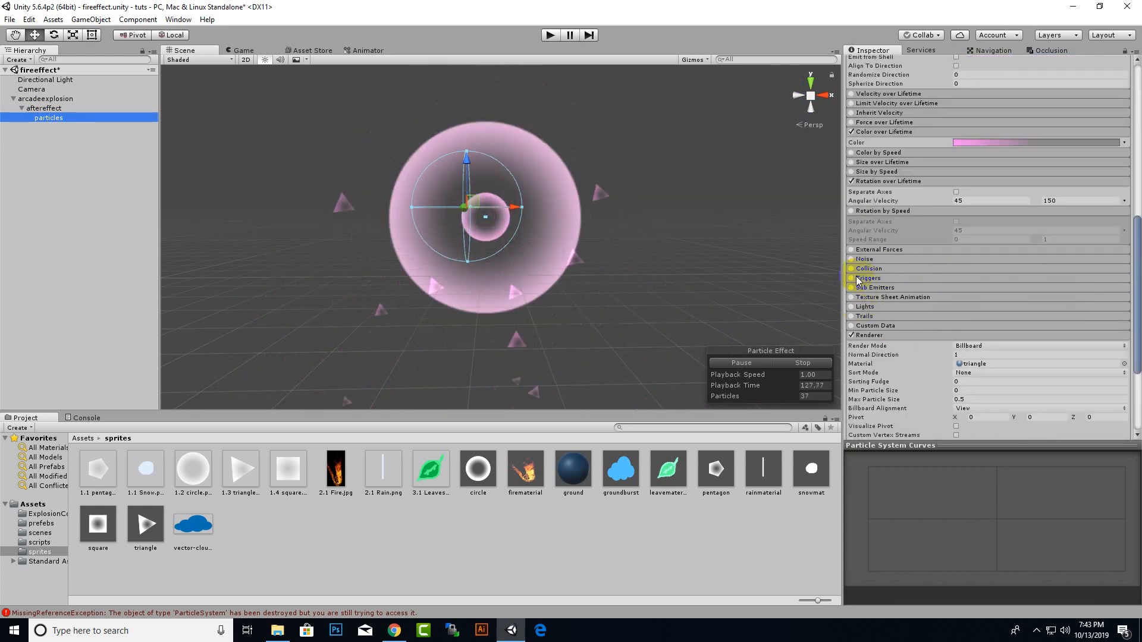
{"action": "left_click", "coordinate": [854, 317]}
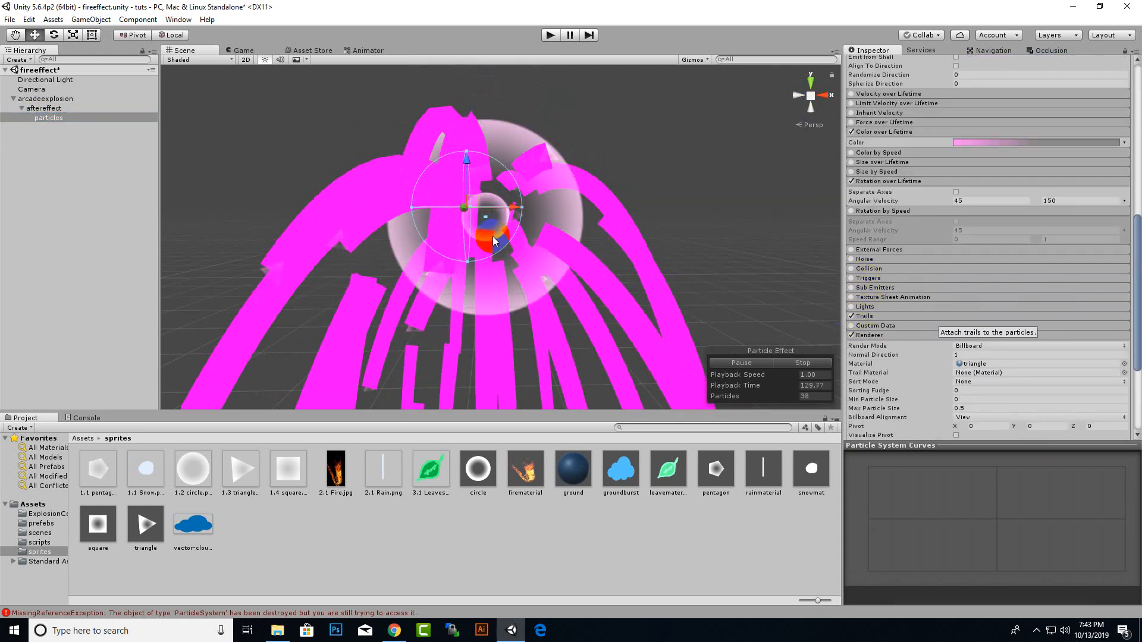
{"action": "scroll", "coordinate": [657, 262], "scroll_direction": "down", "scroll_amount": 4}
{"action": "middle_click_drag", "start_coordinate": [671, 237], "coordinate": [674, 149]}
{"action": "scroll", "coordinate": [530, 311], "scroll_direction": "down", "scroll_amount": 6}
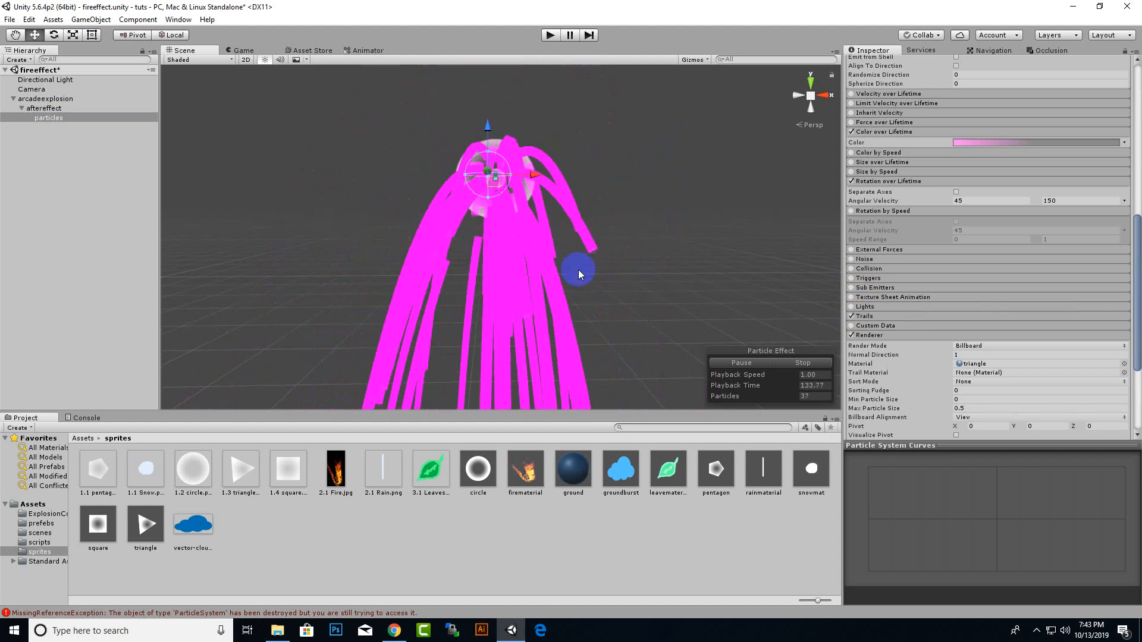
{"action": "left_click", "coordinate": [475, 212]}
{"action": "left_click", "coordinate": [460, 183]}
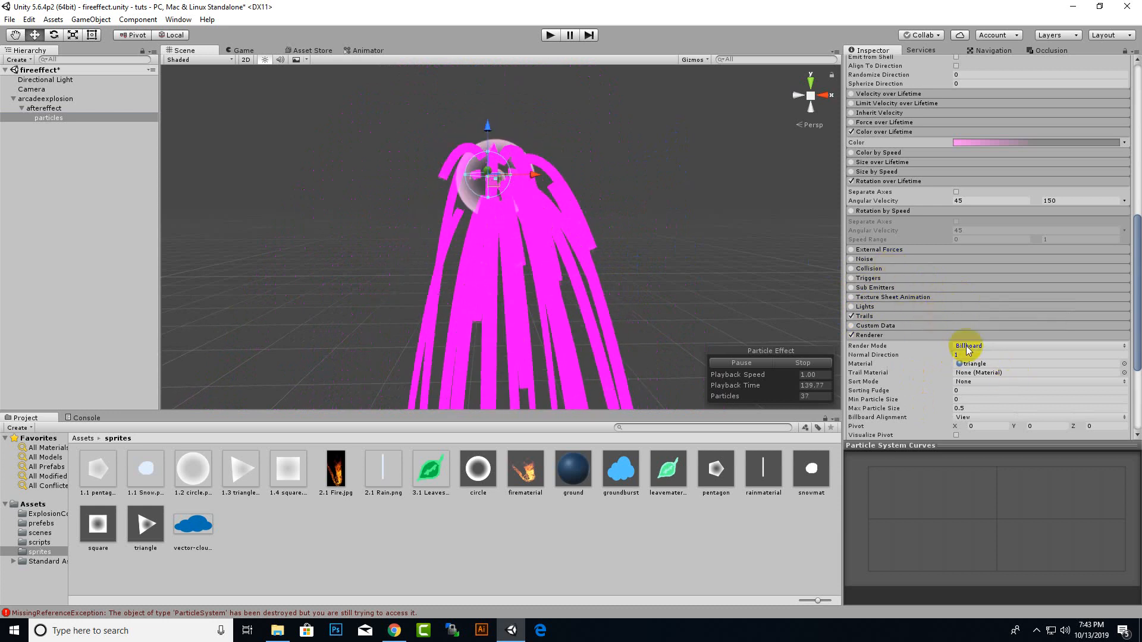
Set the particles renderer's Trail Material to the triangle material
{"action": "scroll", "coordinate": [880, 339], "scroll_direction": "down", "scroll_amount": 3}
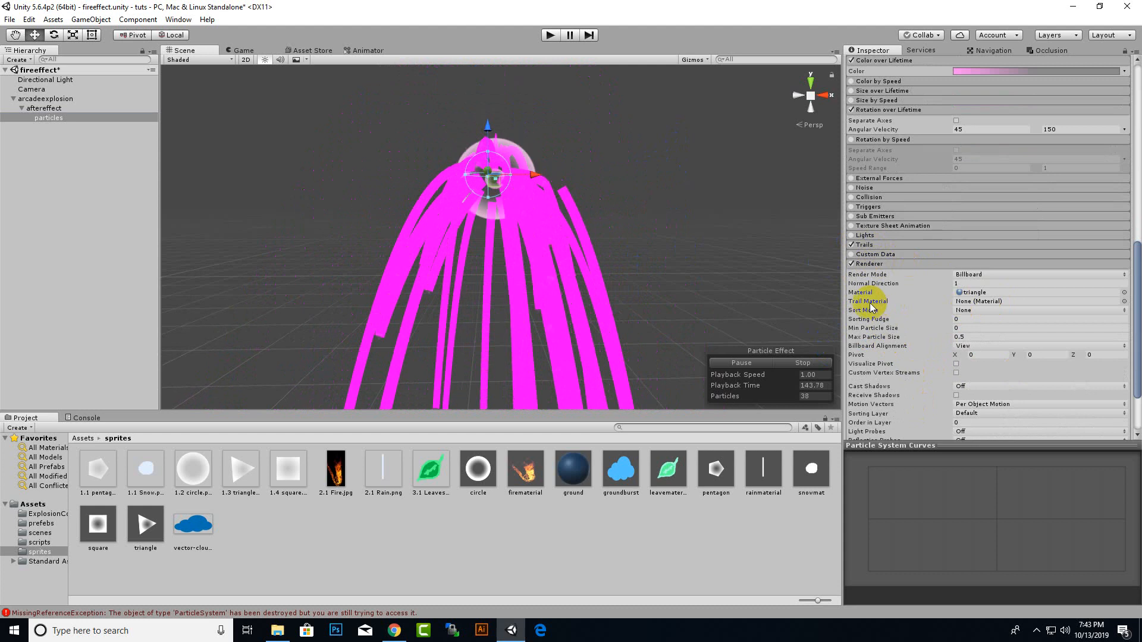
{"action": "left_click", "coordinate": [1124, 301]}
{"action": "scroll", "coordinate": [768, 289], "scroll_direction": "down", "scroll_amount": 3}
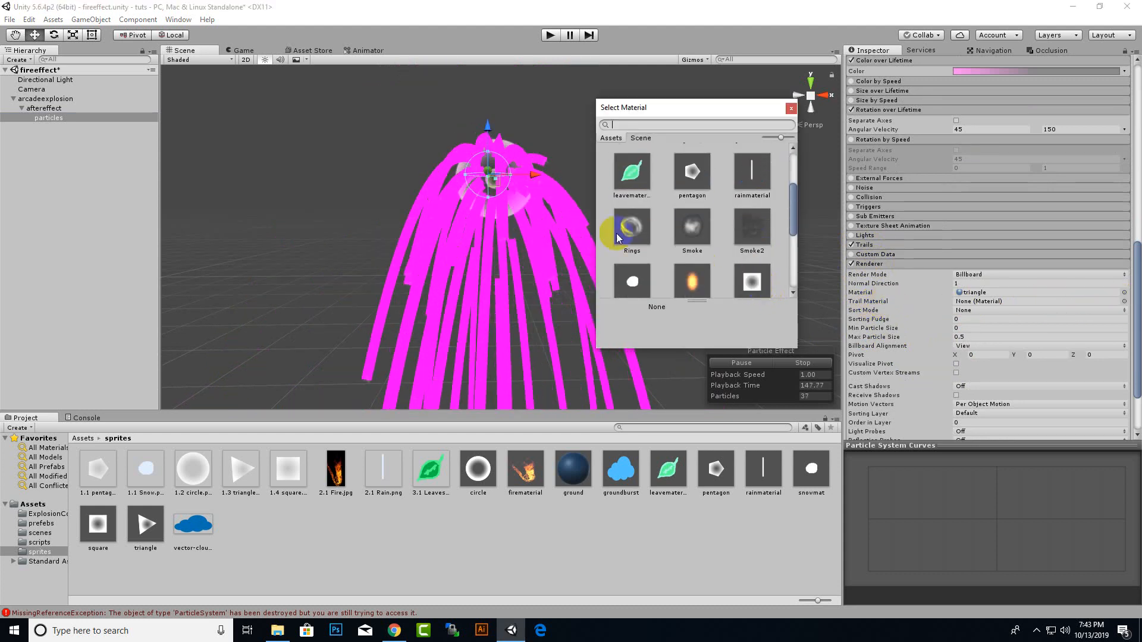
{"action": "left_click", "coordinate": [708, 277]}
{"action": "scroll", "coordinate": [733, 267], "scroll_direction": "down", "scroll_amount": 2}
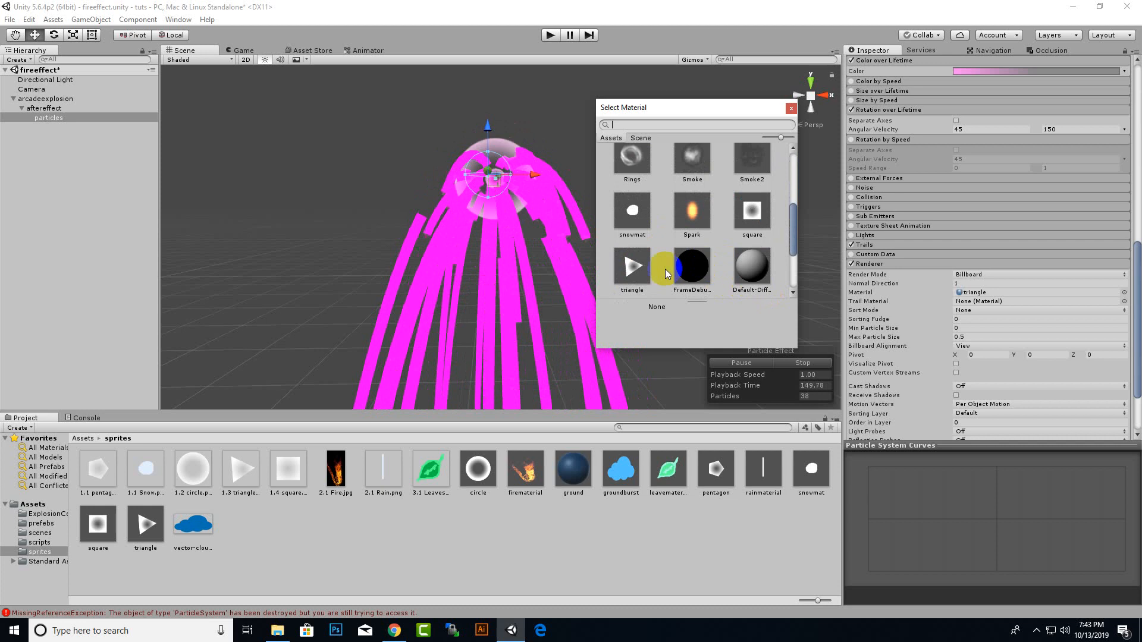
{"action": "double_click", "coordinate": [633, 270]}
Restart the effect's playback and examine the particle trails around the expanding circles up close
{"action": "middle_click_drag", "start_coordinate": [643, 257], "coordinate": [597, 182]}
{"action": "scroll", "coordinate": [595, 181], "scroll_direction": "up", "scroll_amount": 4}
{"action": "middle_click_drag", "start_coordinate": [430, 135], "coordinate": [540, 327]}
{"action": "scroll", "coordinate": [477, 212], "scroll_direction": "up", "scroll_amount": 4}
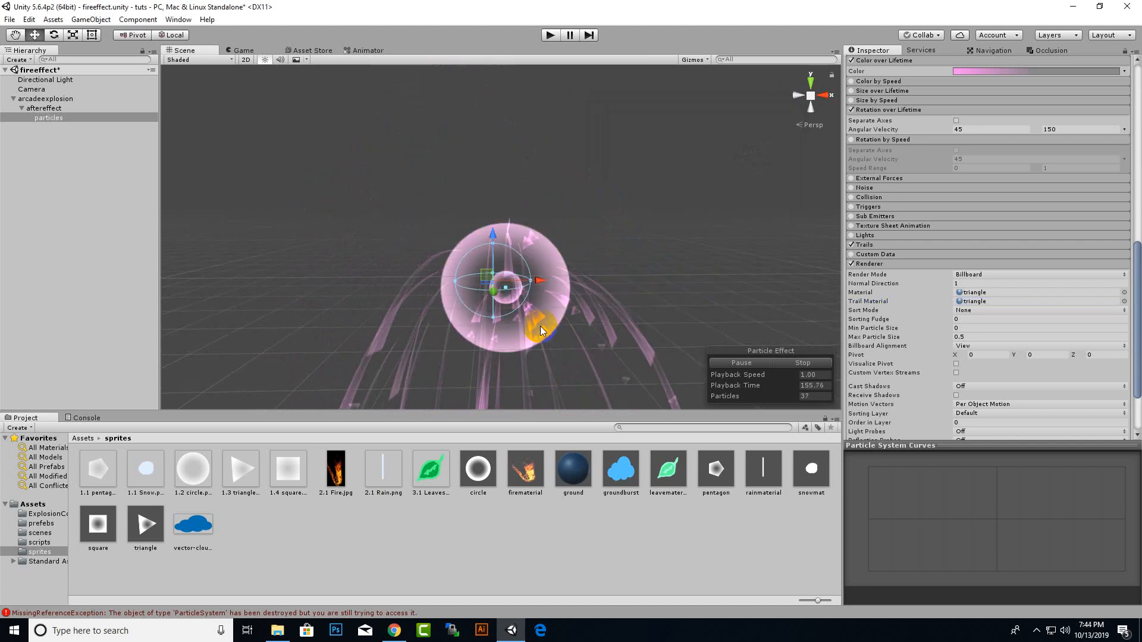
{"action": "scroll", "coordinate": [540, 327], "scroll_direction": "up", "scroll_amount": 4}
{"action": "left_click", "coordinate": [803, 364]}
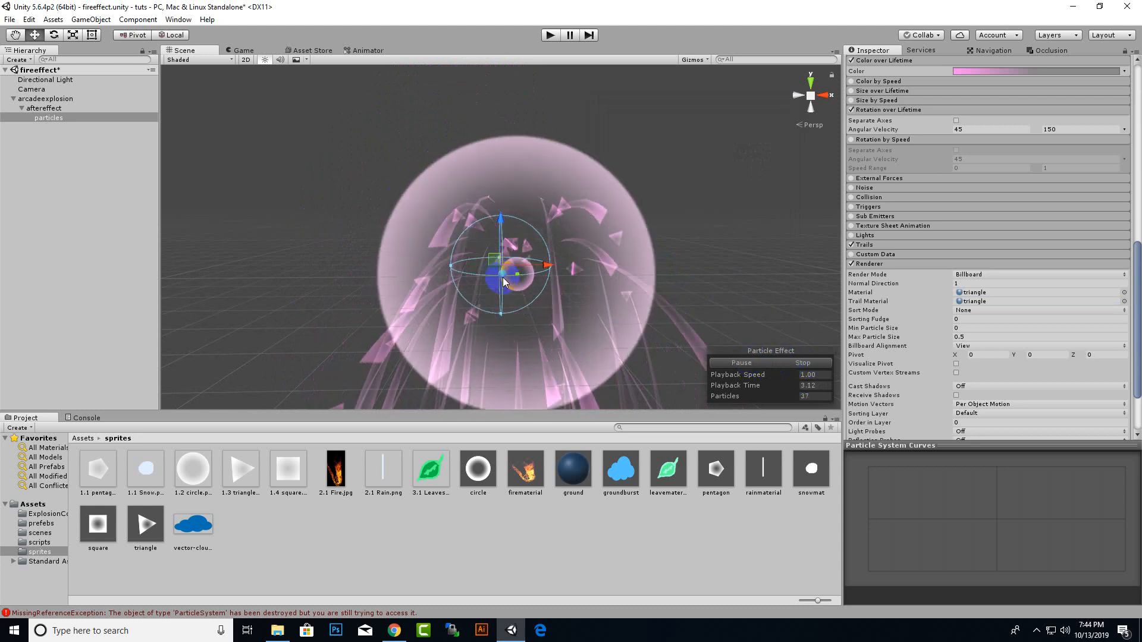
{"action": "middle_click_drag", "start_coordinate": [506, 277], "coordinate": [493, 229]}
{"action": "scroll", "coordinate": [493, 233], "scroll_direction": "up", "scroll_amount": 7}
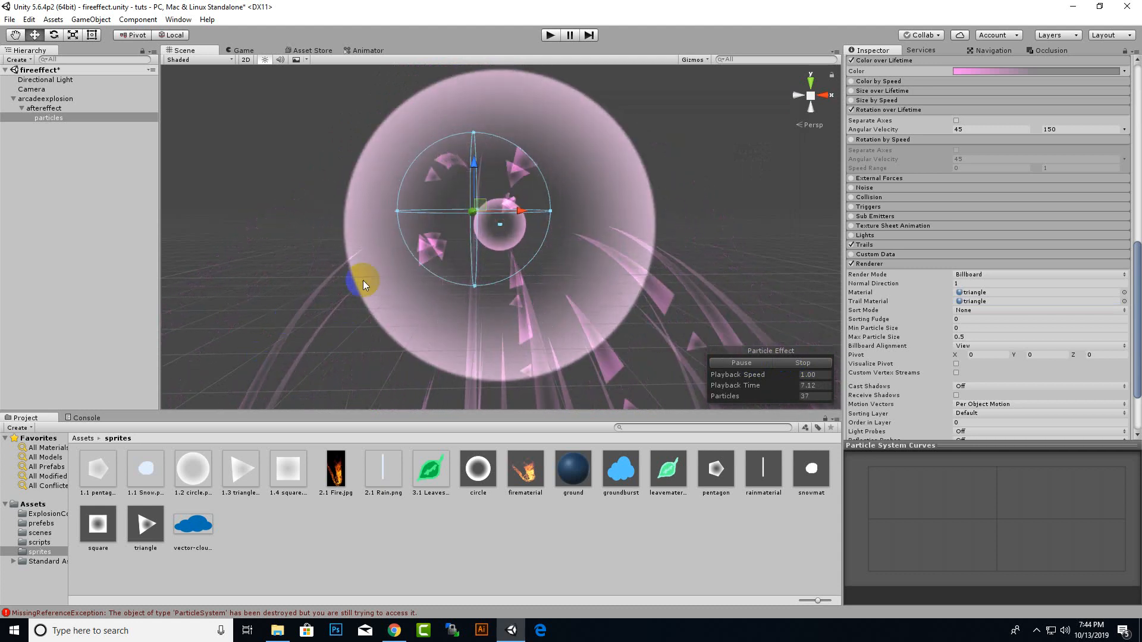
Examine the complete looping explosion and its falling triangle trails from farther away and from several angles
{"action": "scroll", "coordinate": [470, 238], "scroll_direction": "down", "scroll_amount": 5}
{"action": "scroll", "coordinate": [470, 246], "scroll_direction": "down", "scroll_amount": 2}
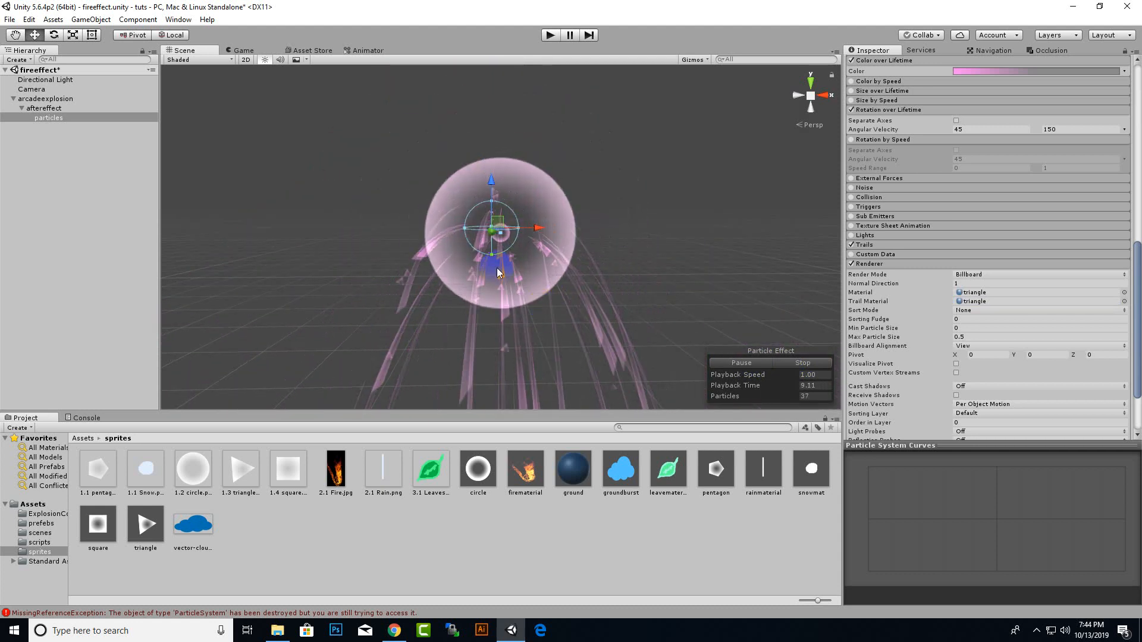
{"action": "middle_click_drag", "start_coordinate": [492, 263], "coordinate": [451, 250]}
{"action": "scroll", "coordinate": [505, 298], "scroll_direction": "down", "scroll_amount": 2}
{"action": "mouse_move", "coordinate": [521, 294]}
{"action": "middle_mouse_down"}
{"action": "mouse_move", "coordinate": [673, 280]}
{"action": "mouse_move", "coordinate": [515, 272]}
{"action": "middle_mouse_up"}
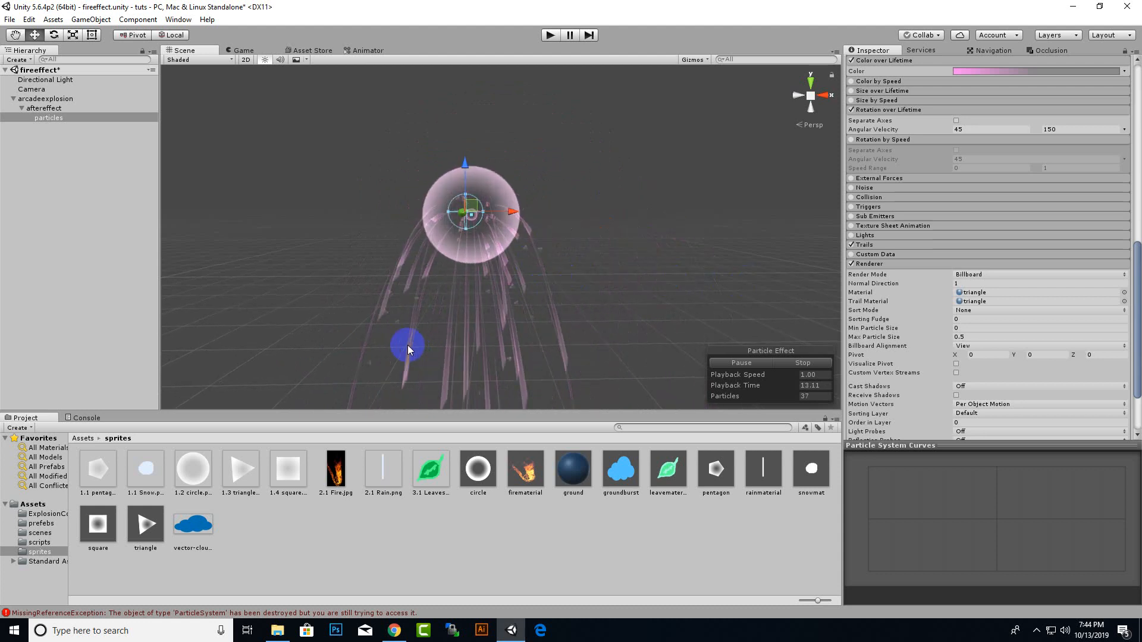
{"action": "left_click_drag", "start_coordinate": [283, 264], "coordinate": [352, 273], "text": "alt"}
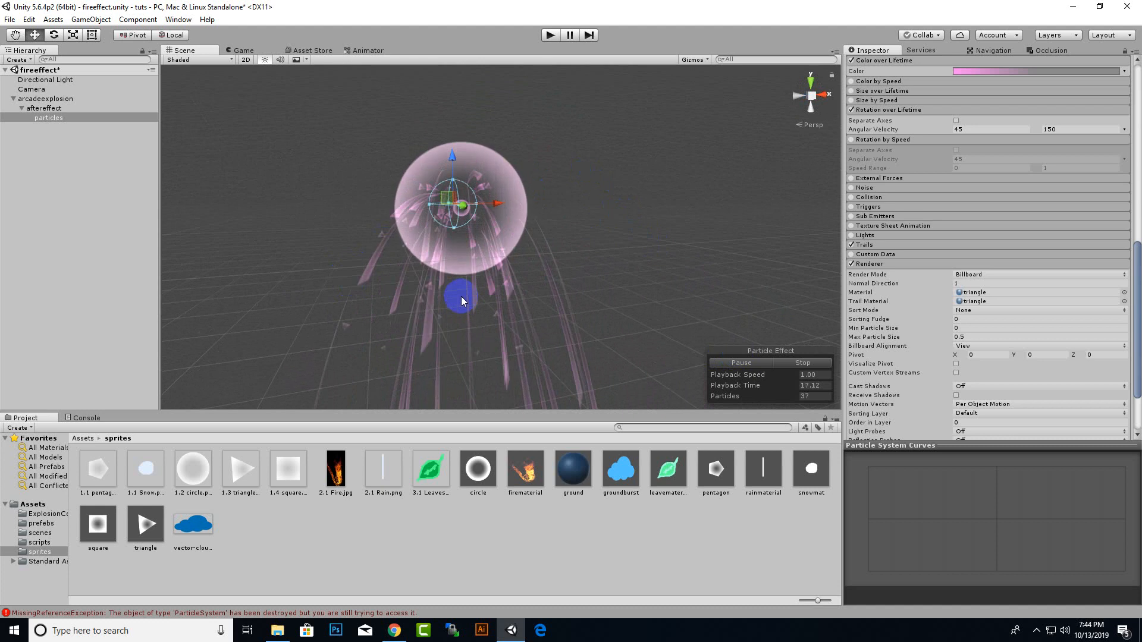
{"action": "left_click_drag", "start_coordinate": [459, 295], "coordinate": [683, 382], "text": "alt"}
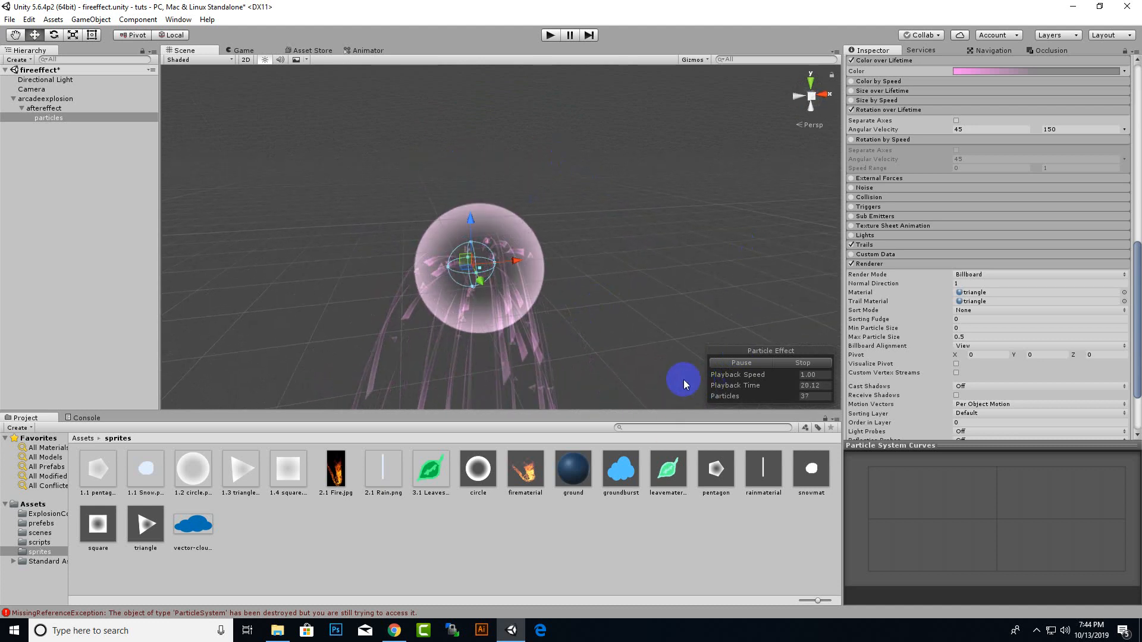
Return to the project's root Assets folder and save the fireeffect scene
{"action": "left_click", "coordinate": [83, 438]}
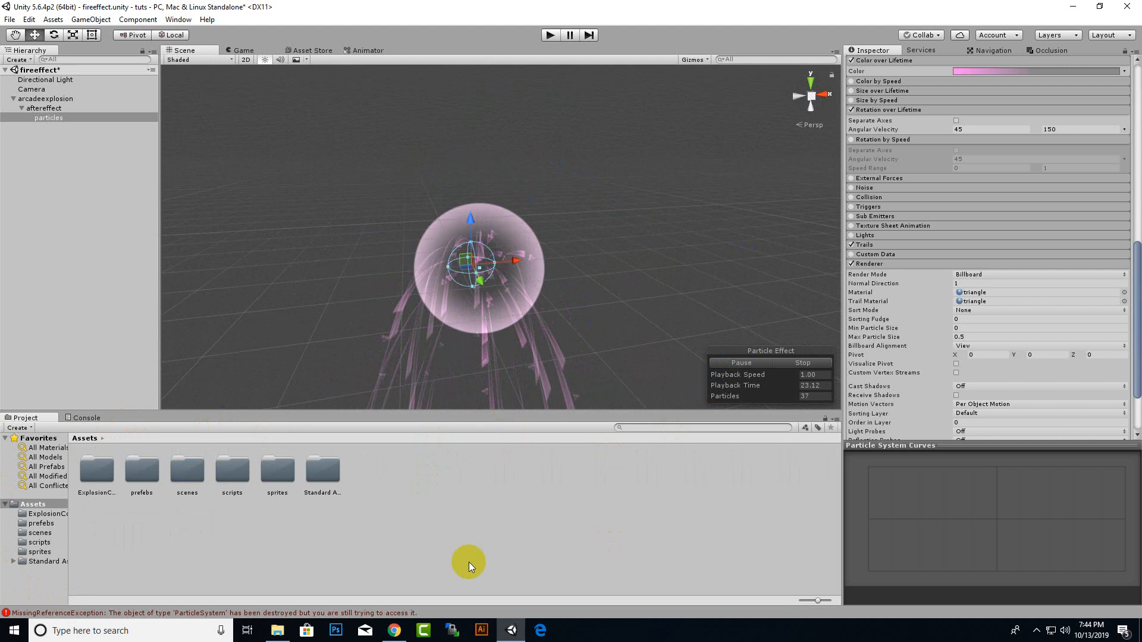
{"action": "scroll", "coordinate": [478, 249], "scroll_direction": "down", "scroll_amount": 5}
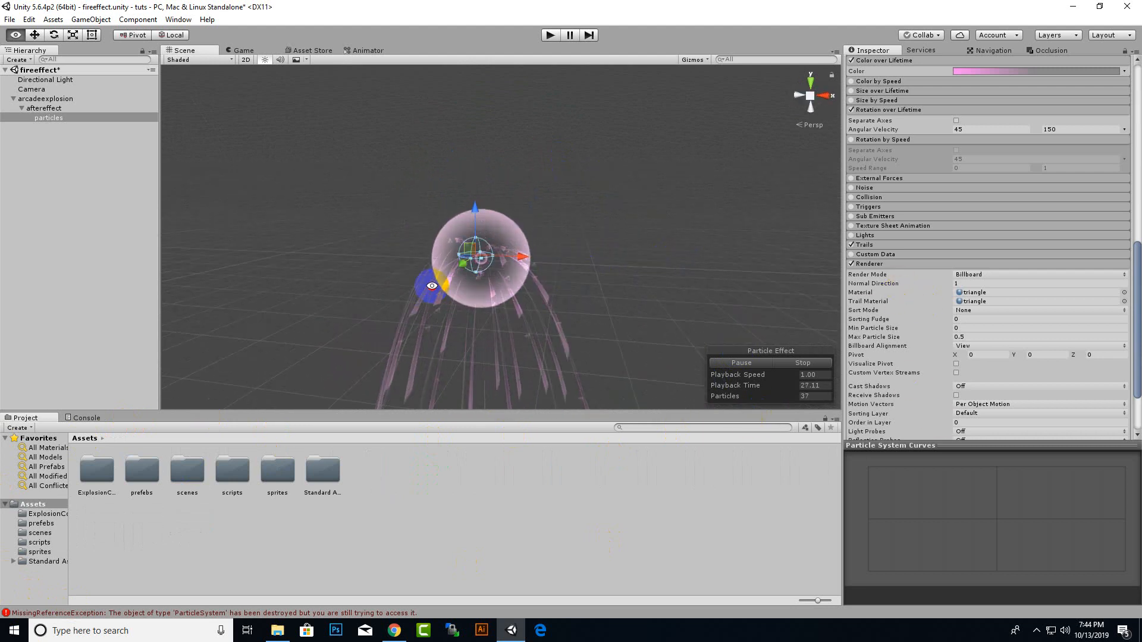
{"action": "key", "text": "ctrl+s"}
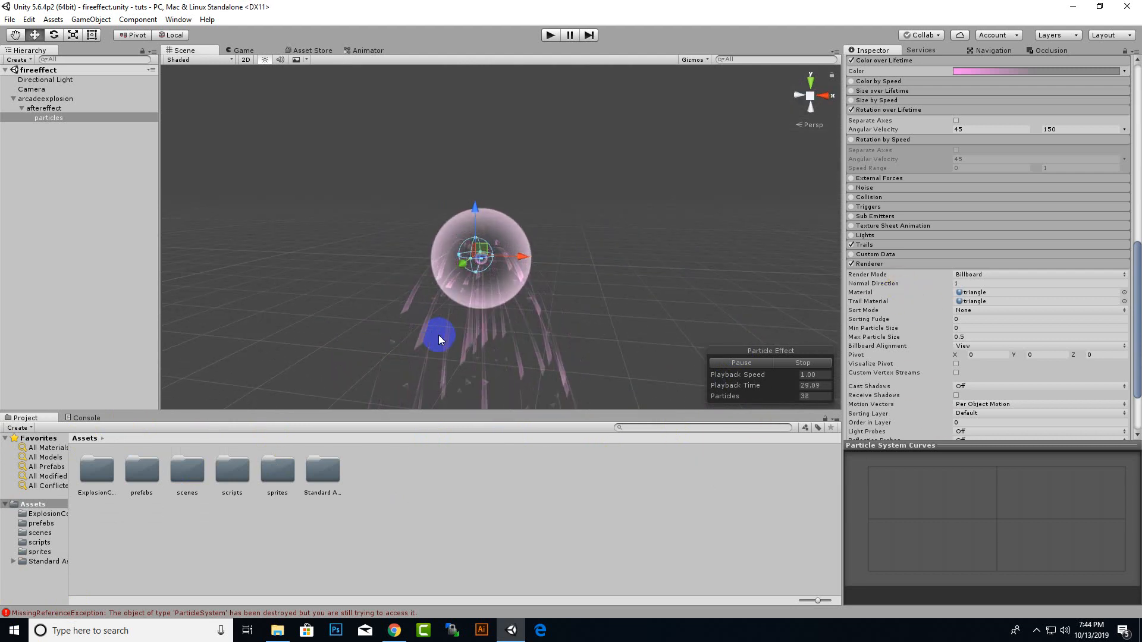